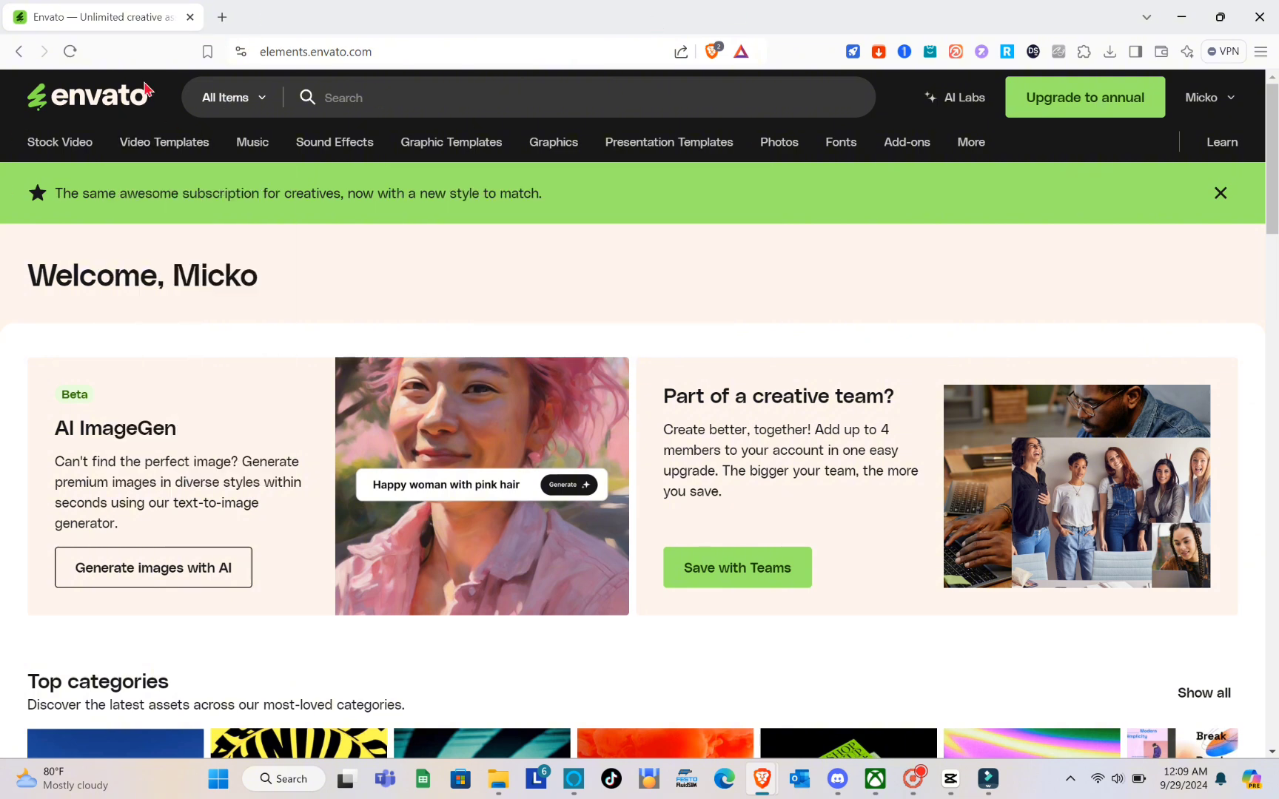
click(398, 57)
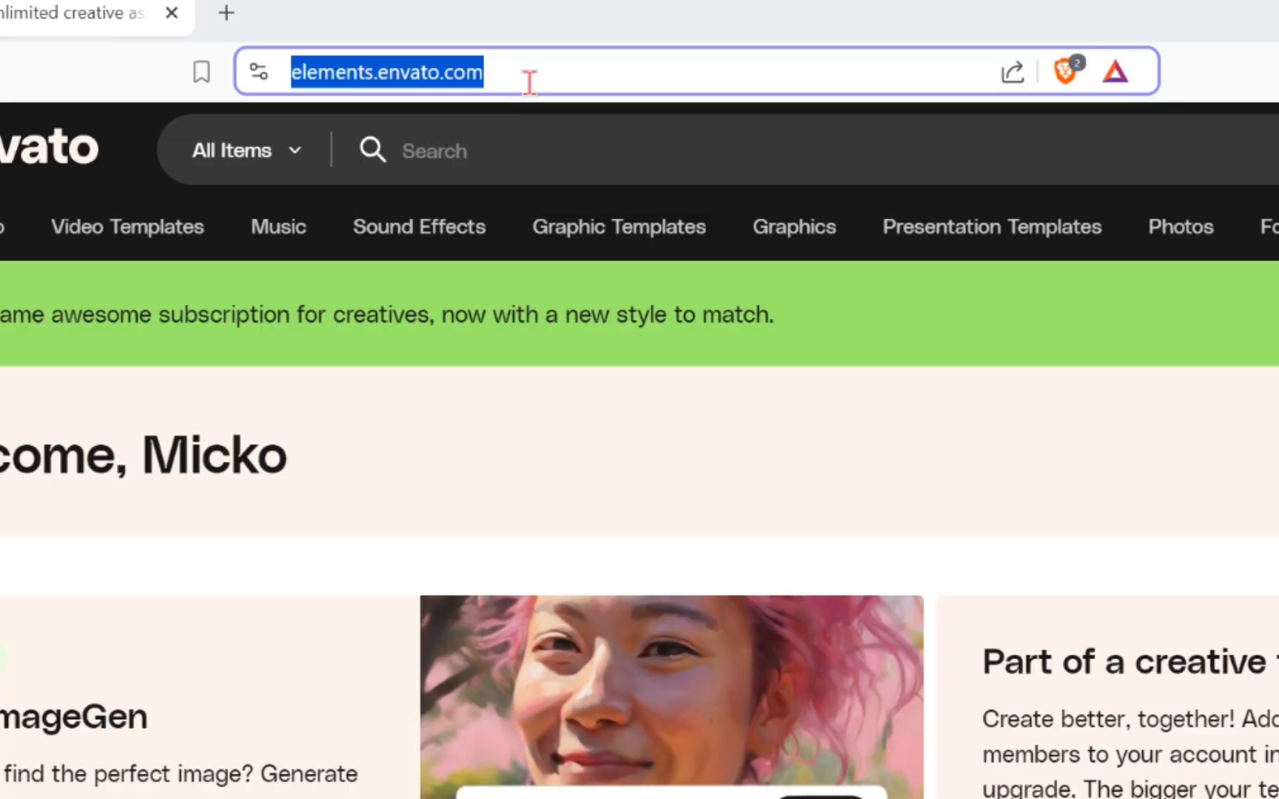
text(ENVAto elements)
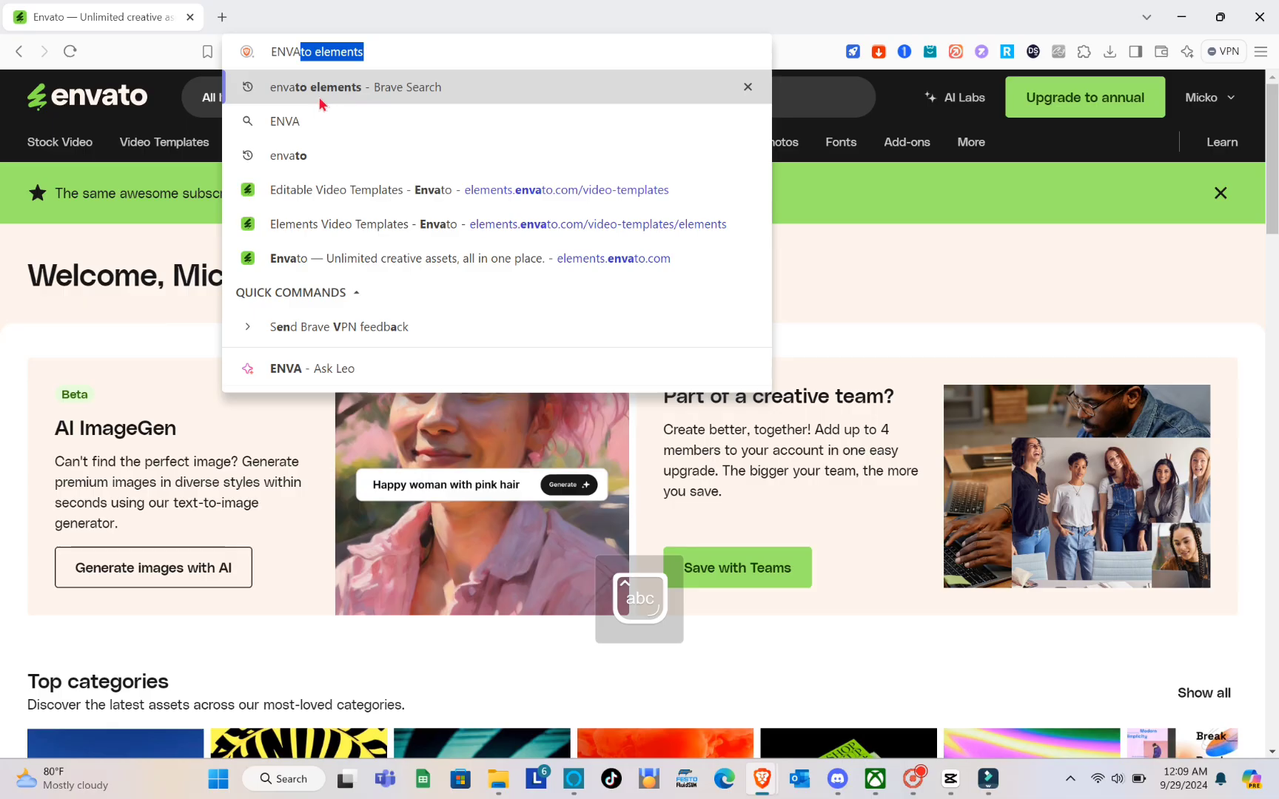
click(417, 136)
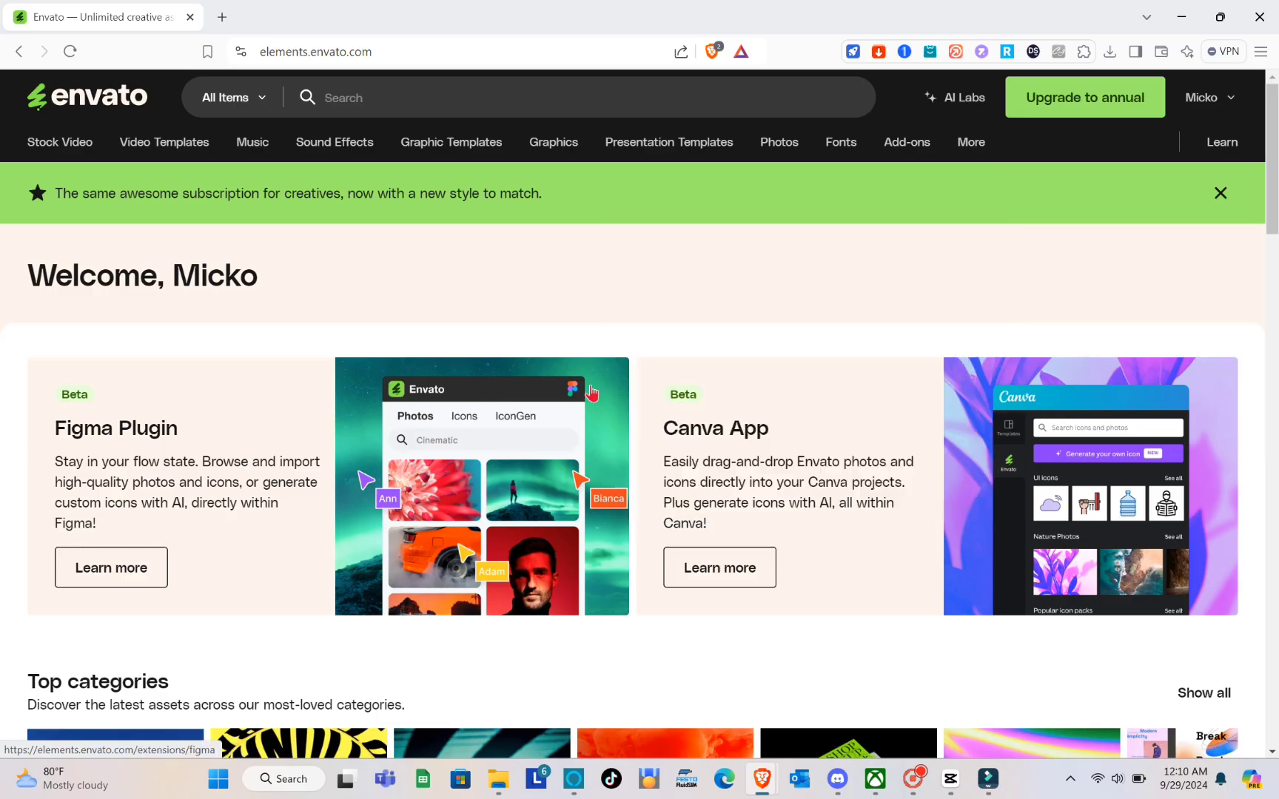
- Look through the Envato home page and its asset categories, including Stock Video, Video Templates and Music
scroll(515, 457, down, 10)
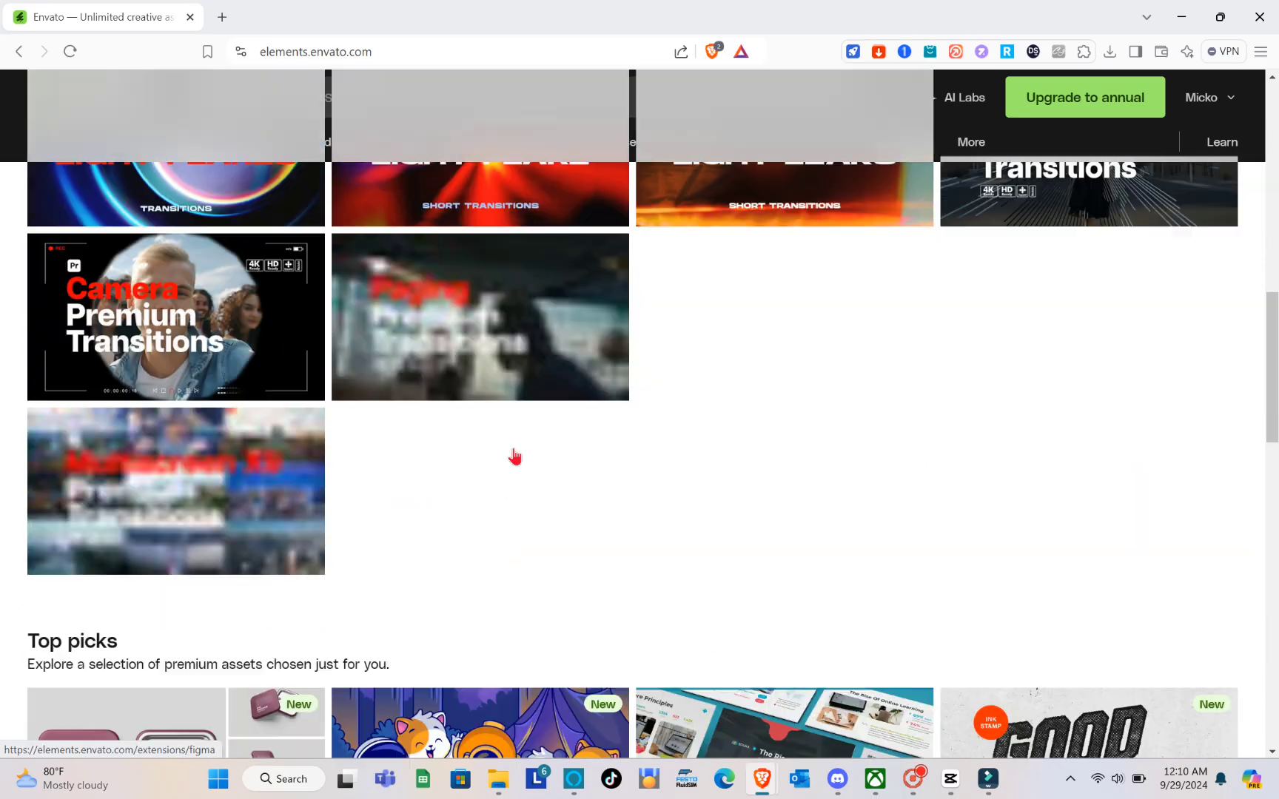
scroll(514, 457, up, 10)
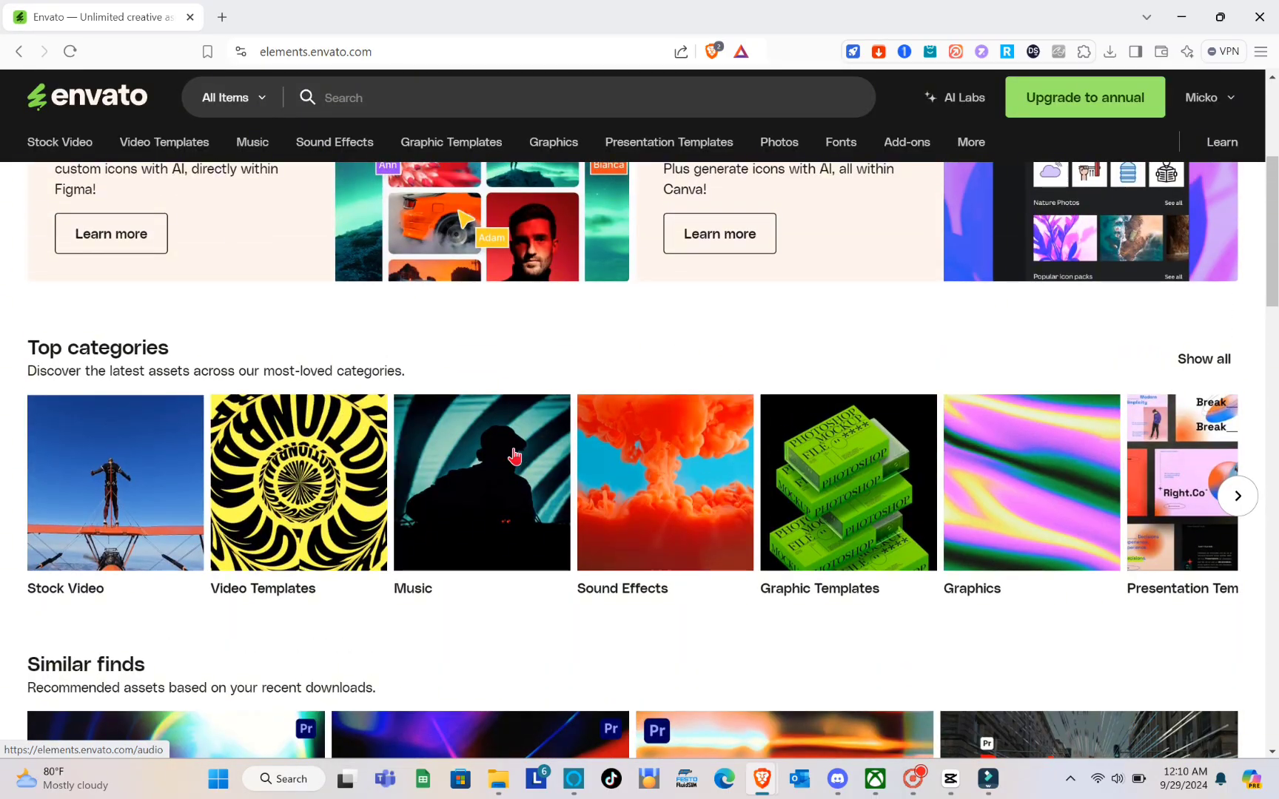
scroll(514, 457, up, 5)
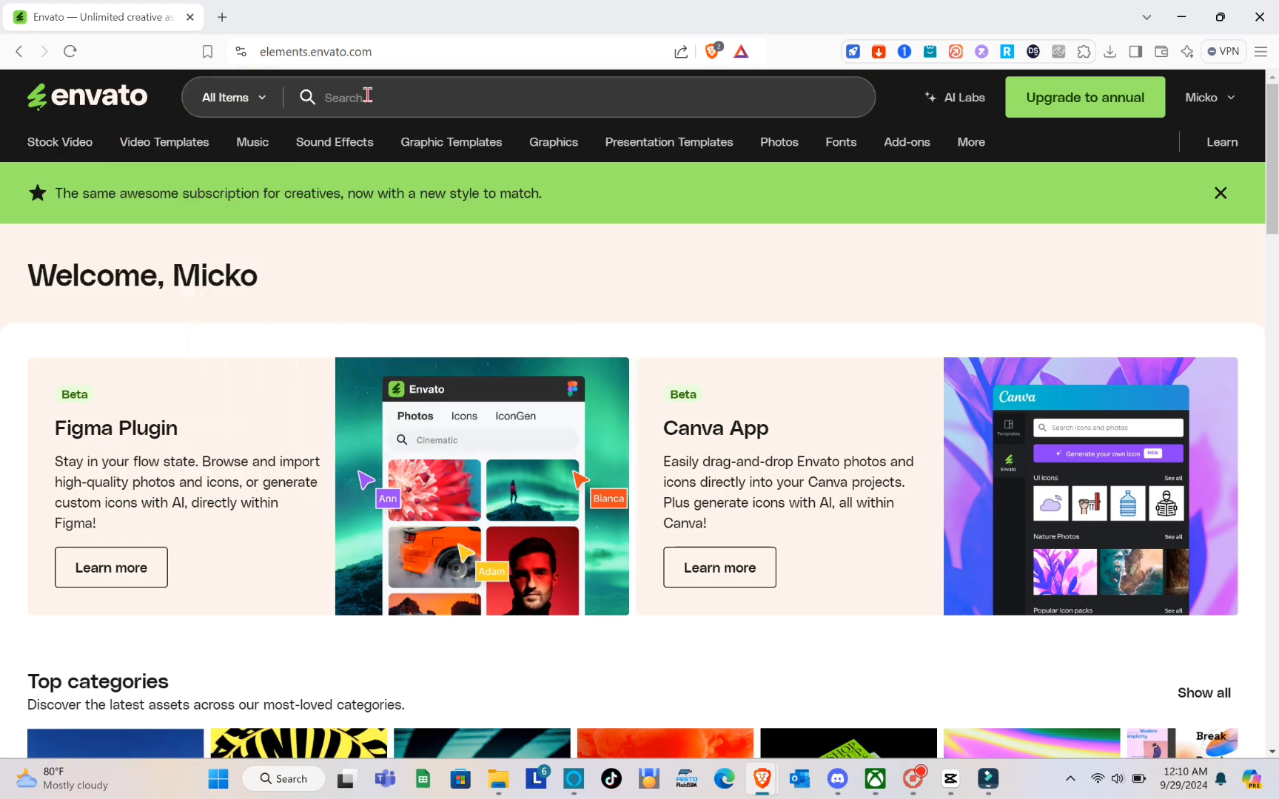
click(263, 104)
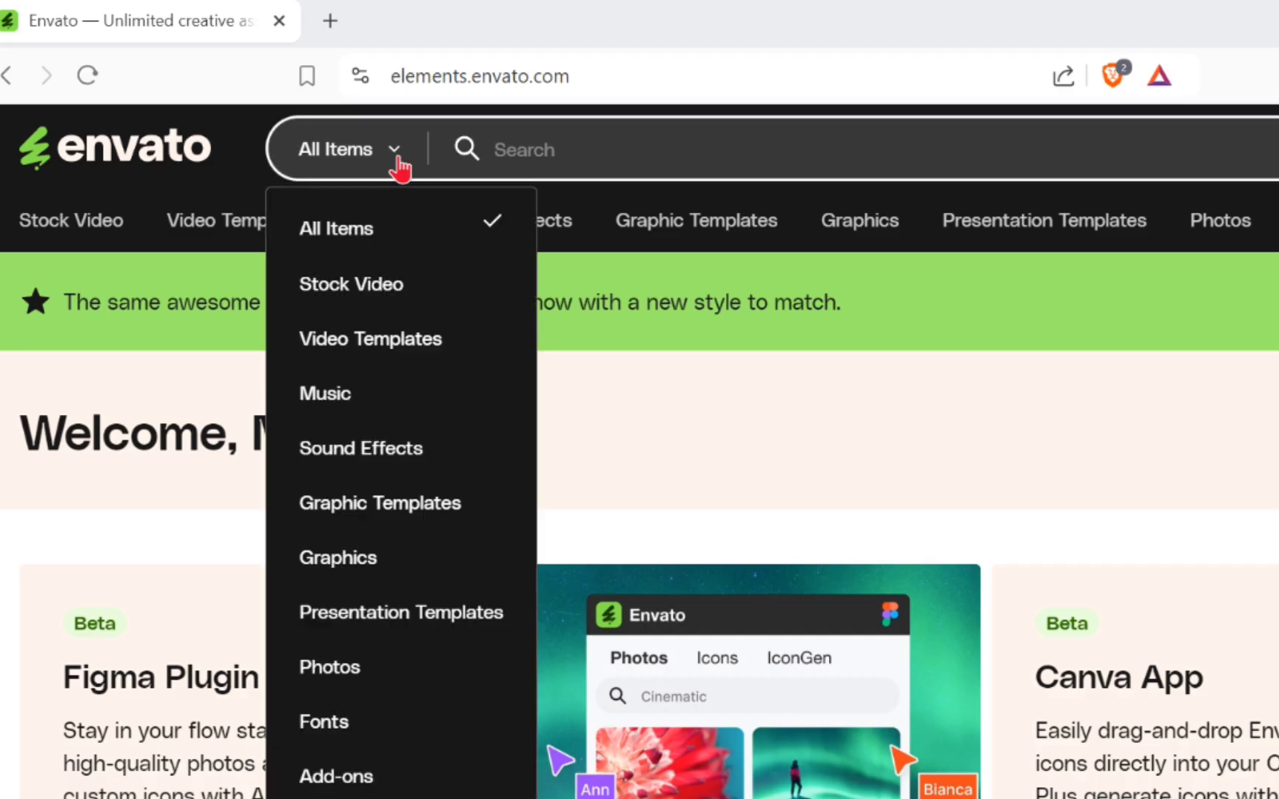
click(380, 231)
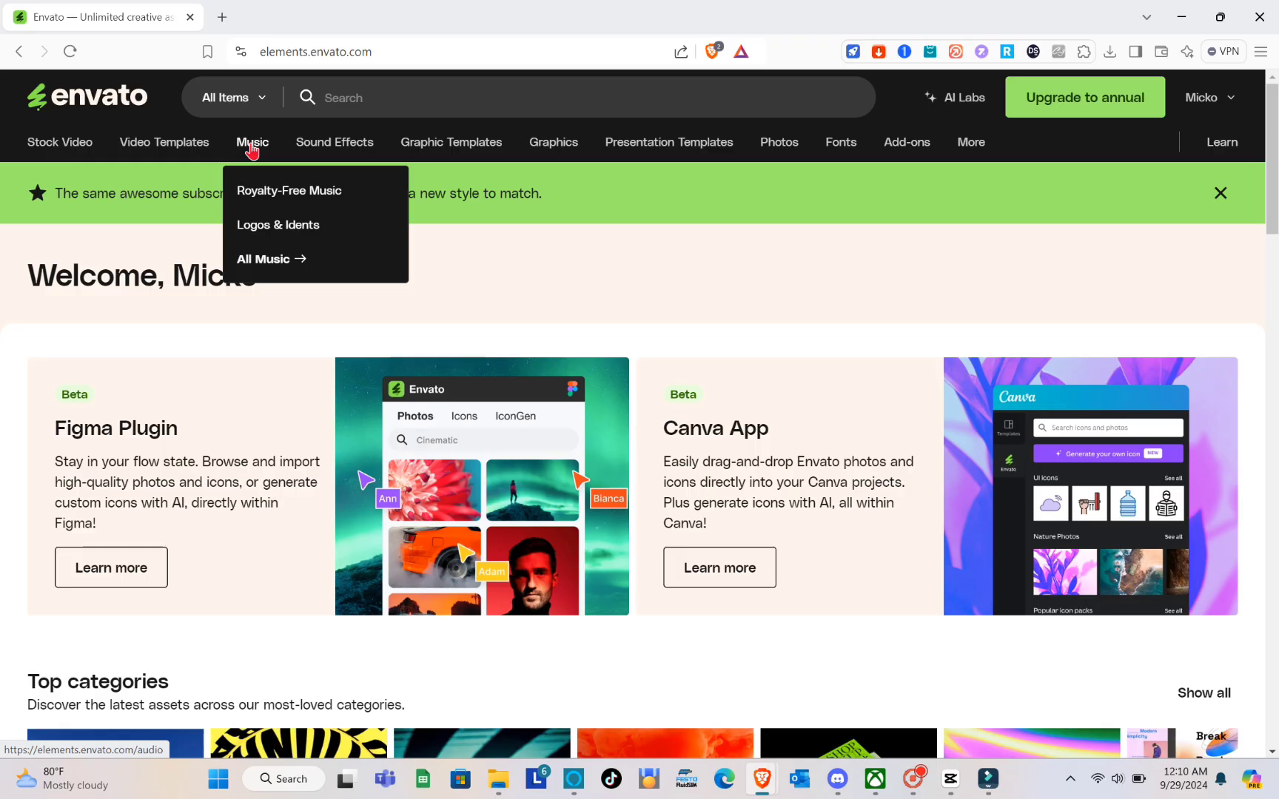
mouse_move(77, 143)
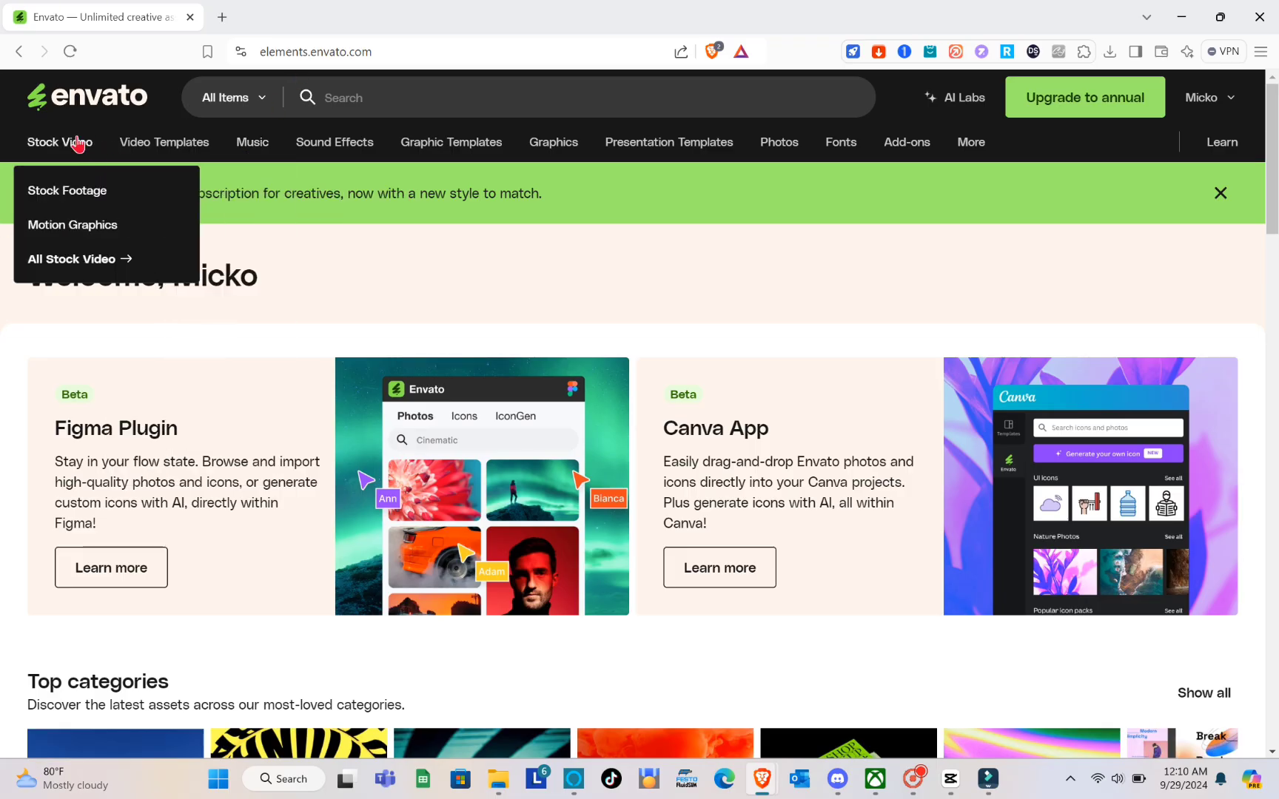
mouse_move(162, 144)
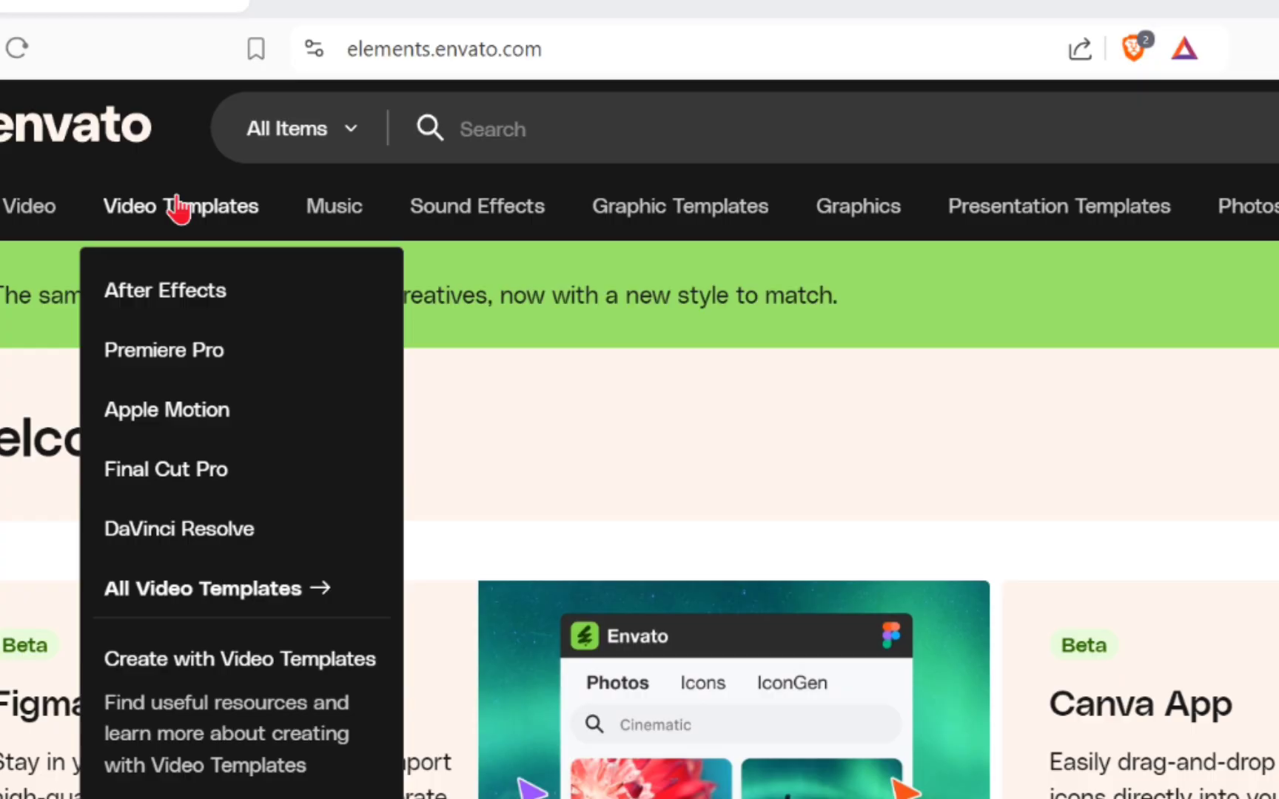
mouse_move(229, 159)
mouse_move(442, 205)
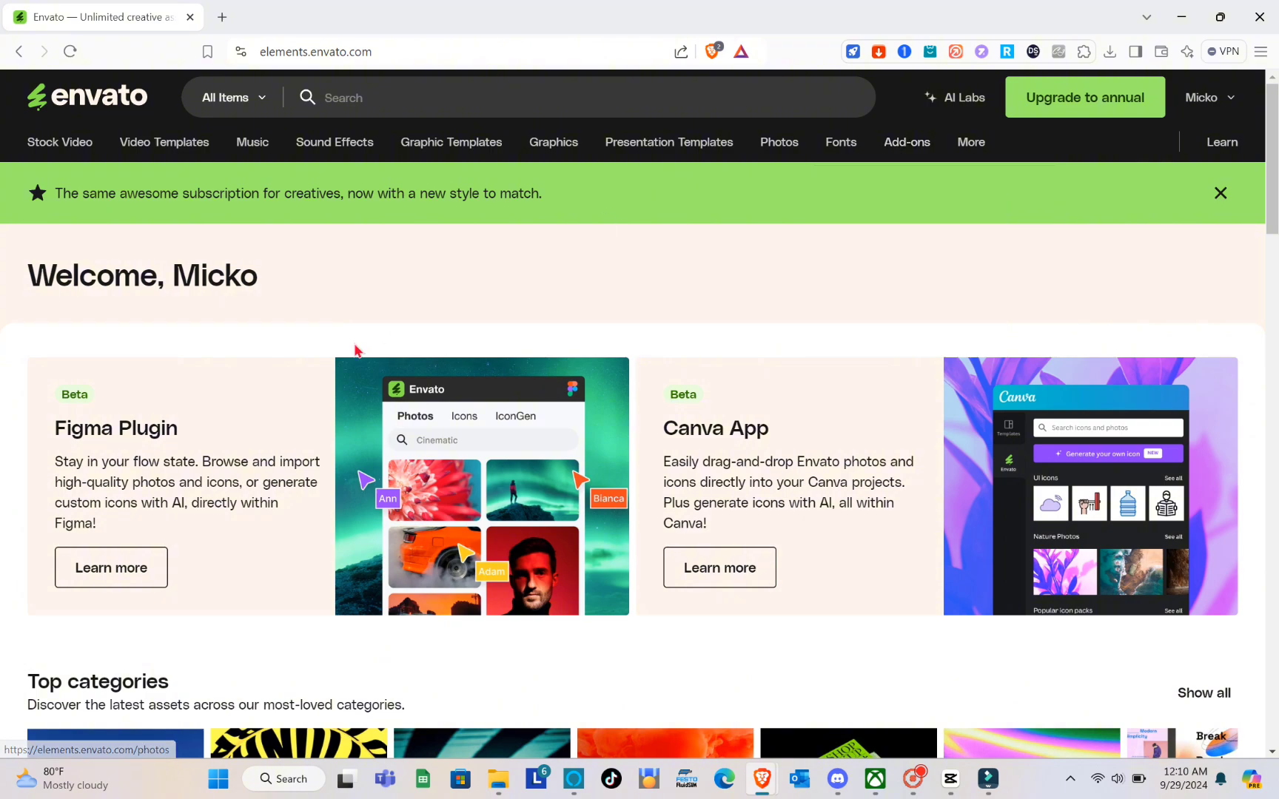
scroll(358, 351, down, 8)
scroll(357, 350, down, 10)
scroll(358, 351, up, 18)
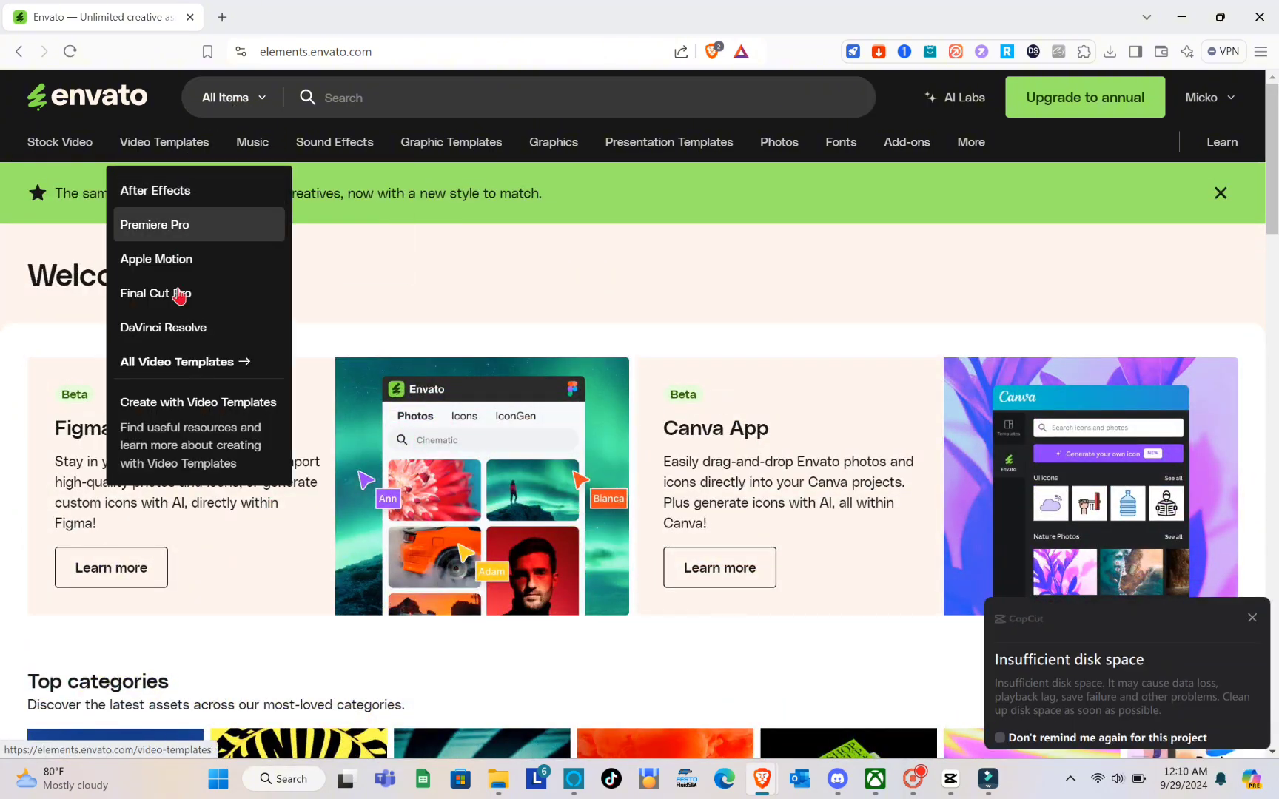
- Open the "Optic Light Flares Transitions | Premiere Pro" template from the Similar finds on the home page
scroll(218, 518, down, 4)
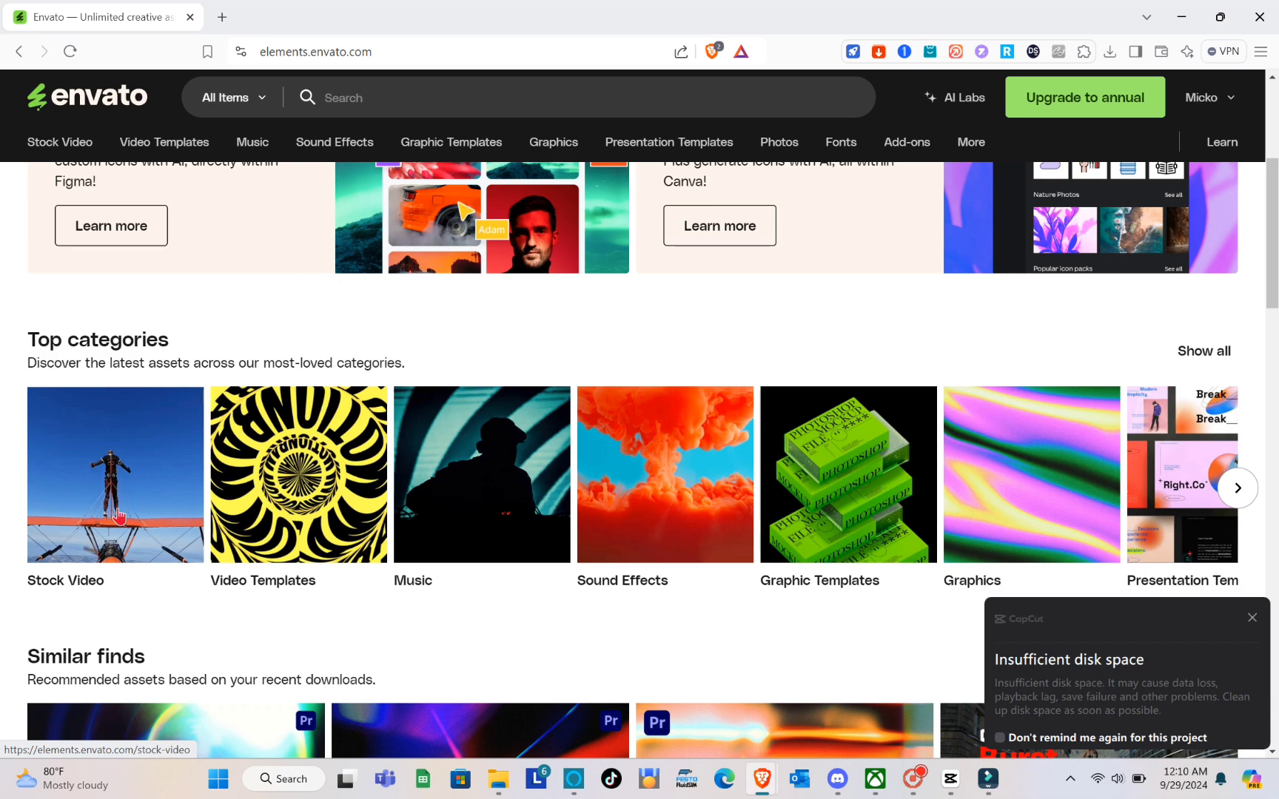
scroll(118, 516, down, 3)
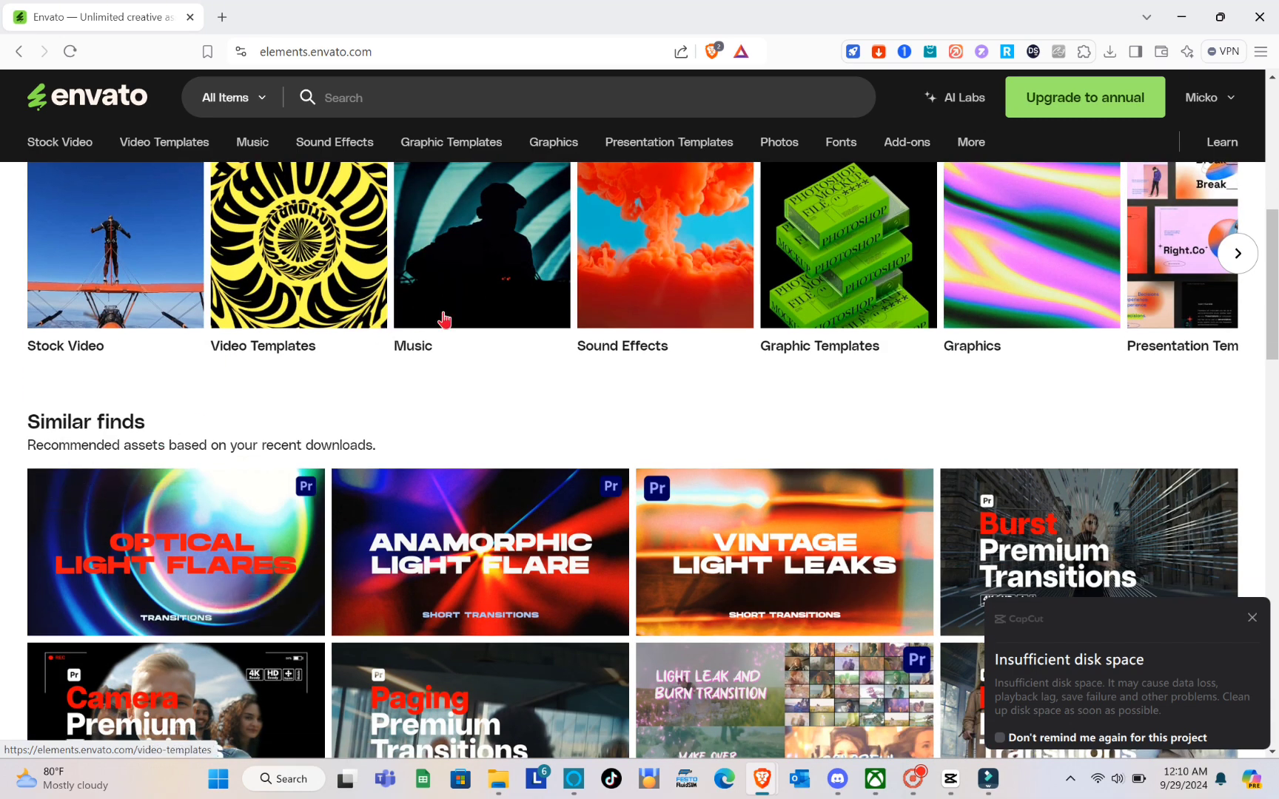
scroll(413, 445, down, 1)
mouse_move(232, 421)
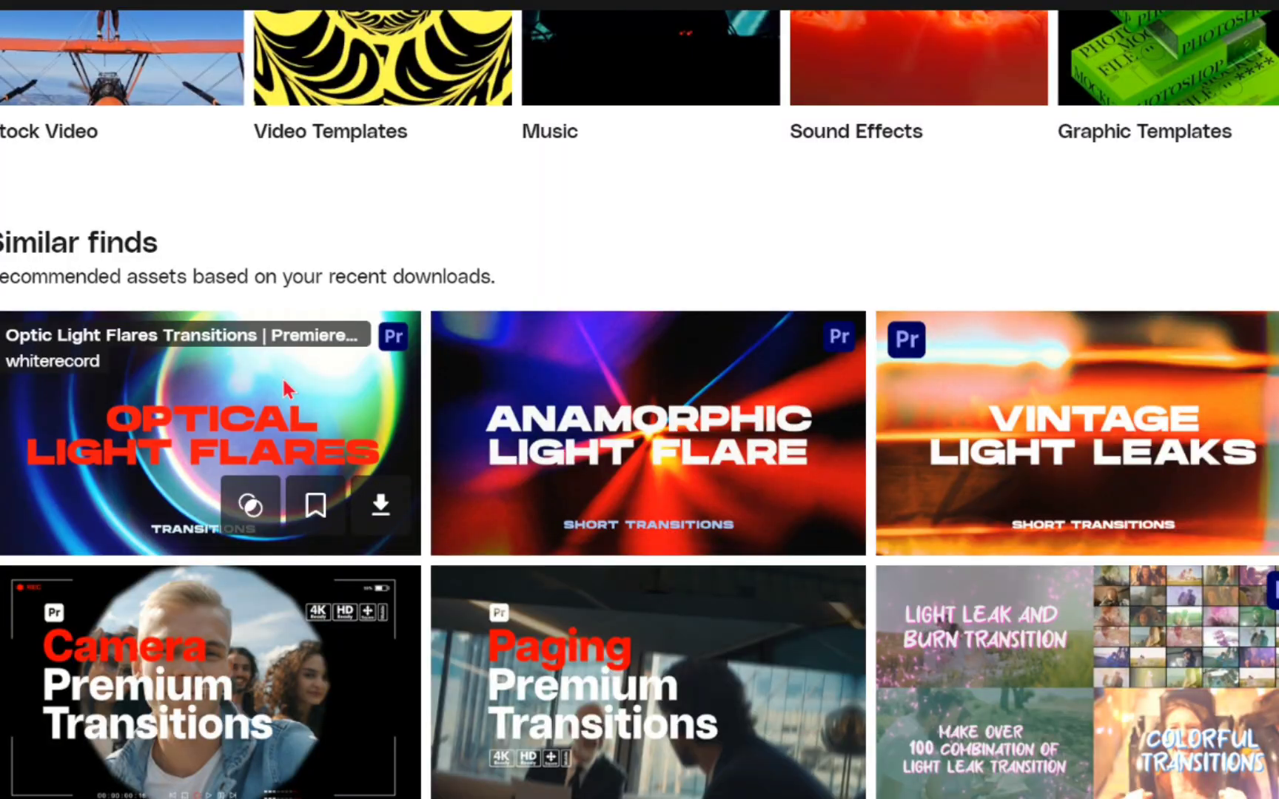
click(213, 387)
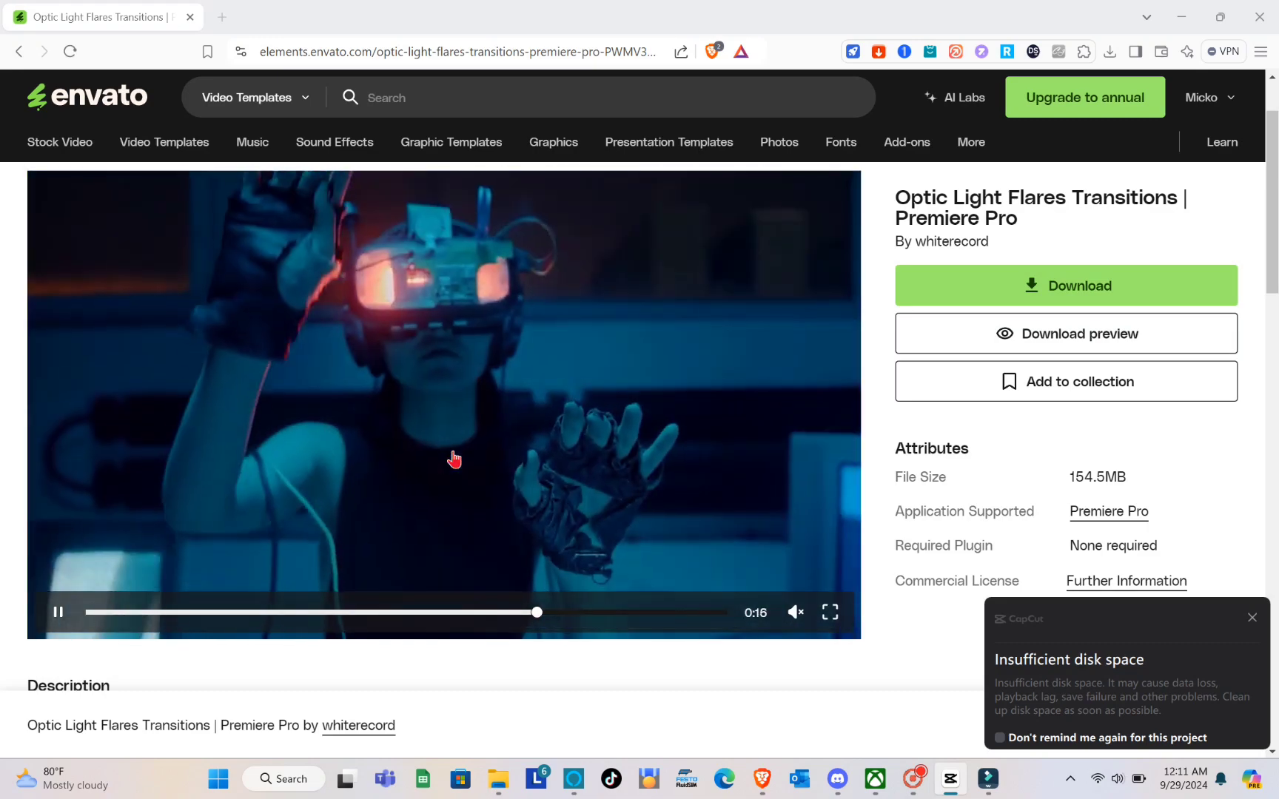
- Download the Optic Light Flares Transitions template under the Sample project and save the zip file
scroll(454, 459, up, 1)
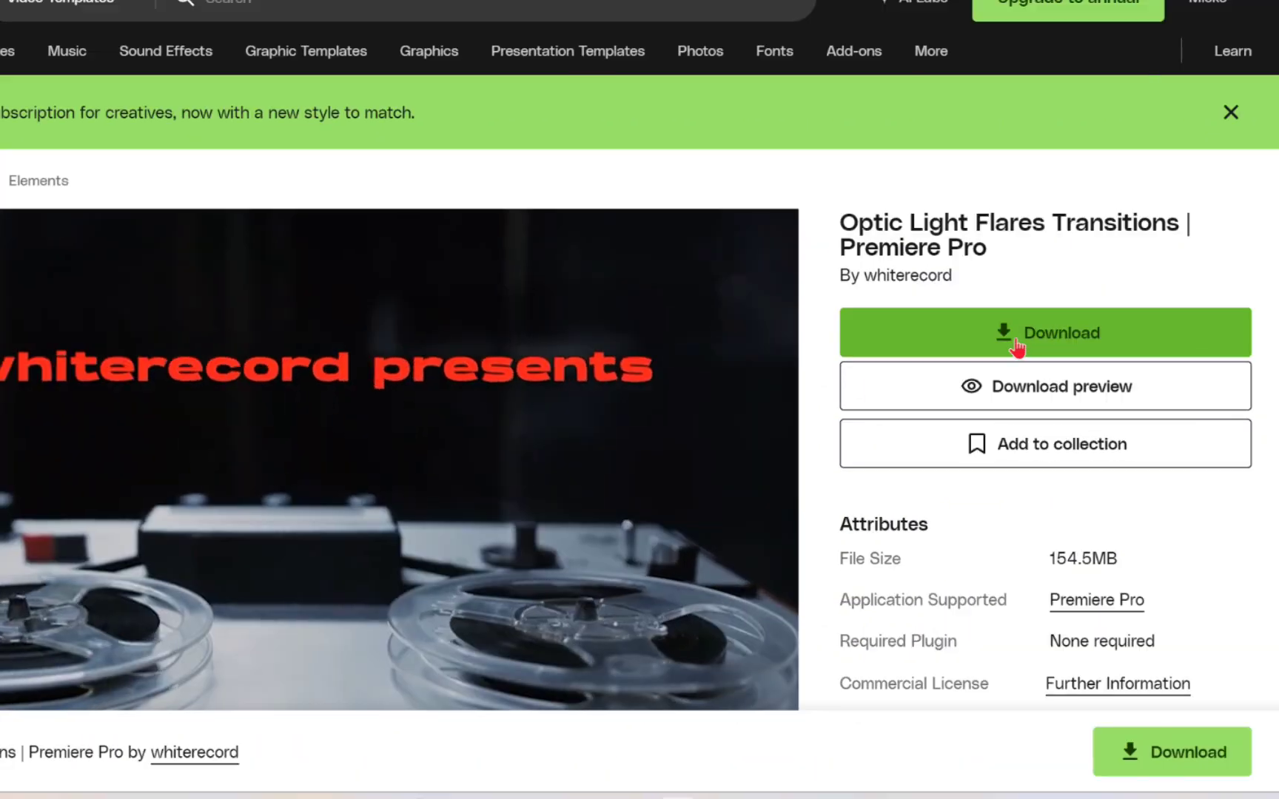
click(1027, 388)
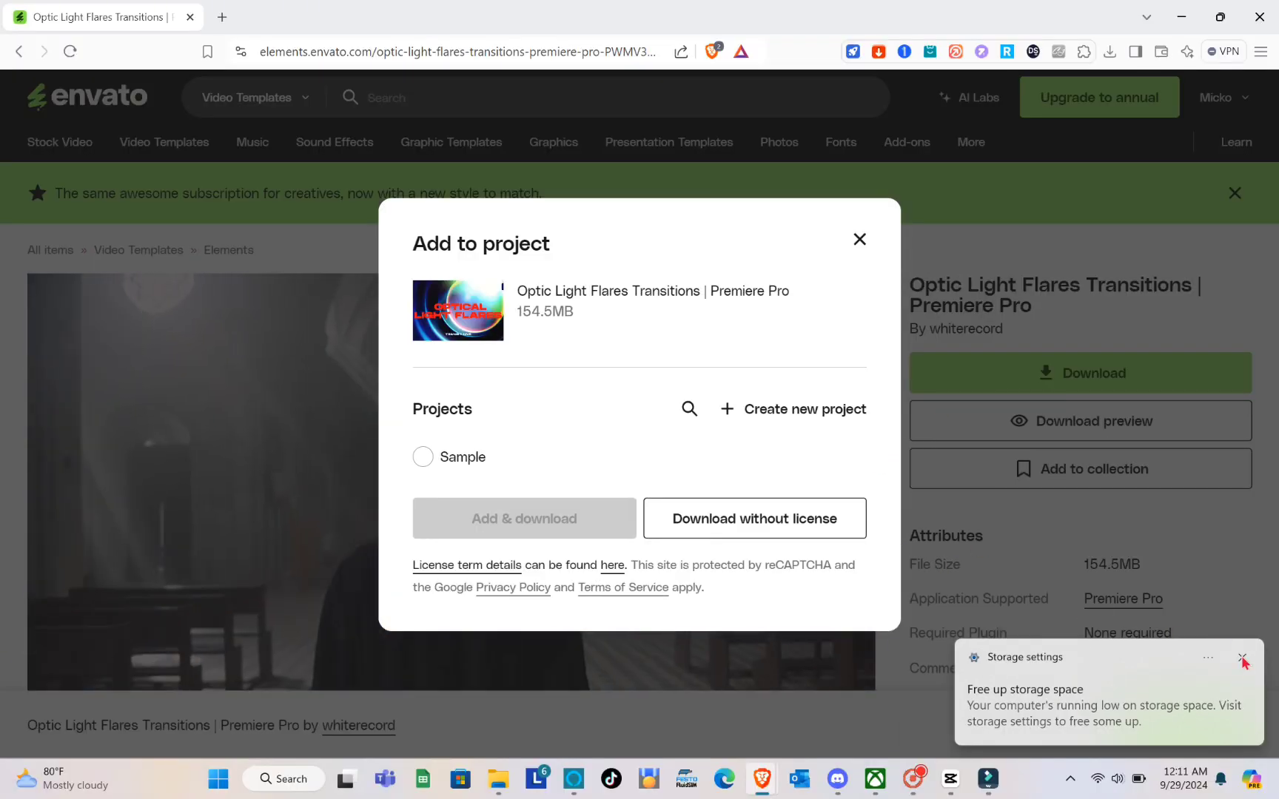
click(1242, 658)
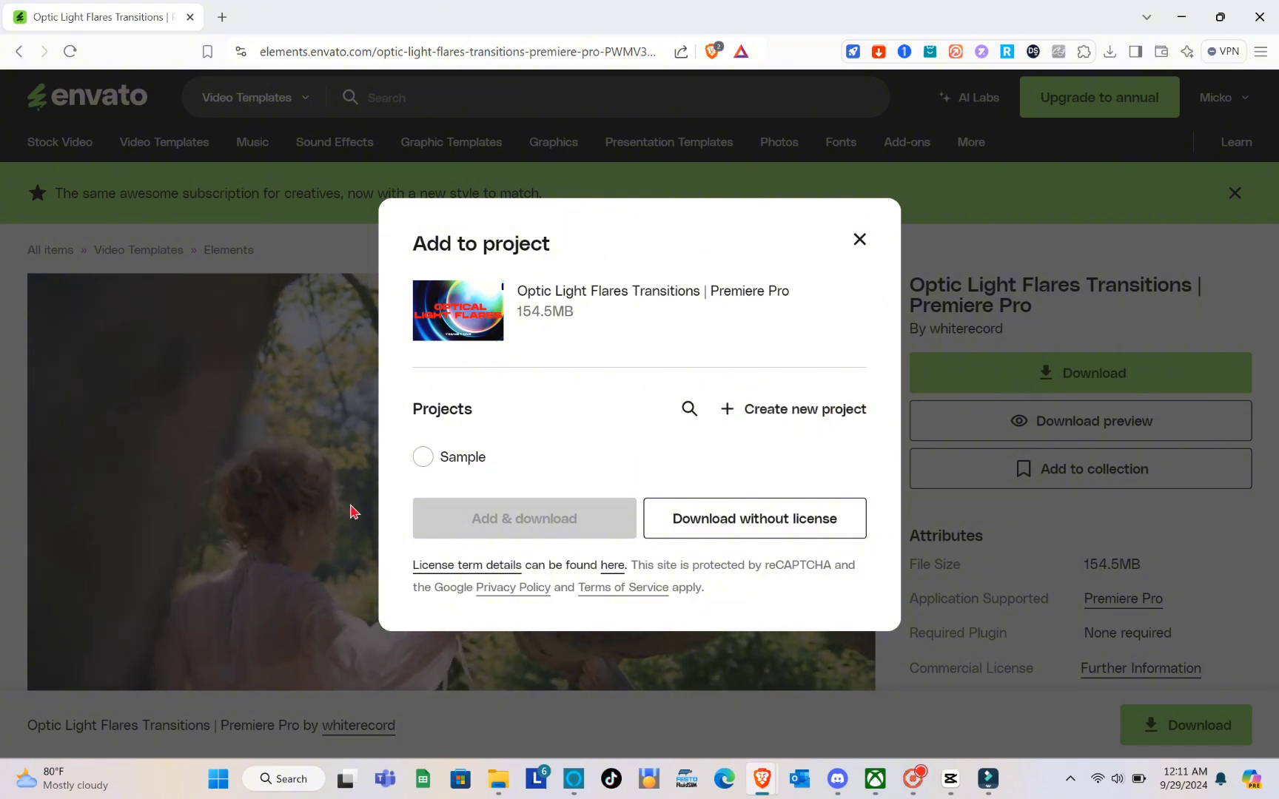
click(440, 463)
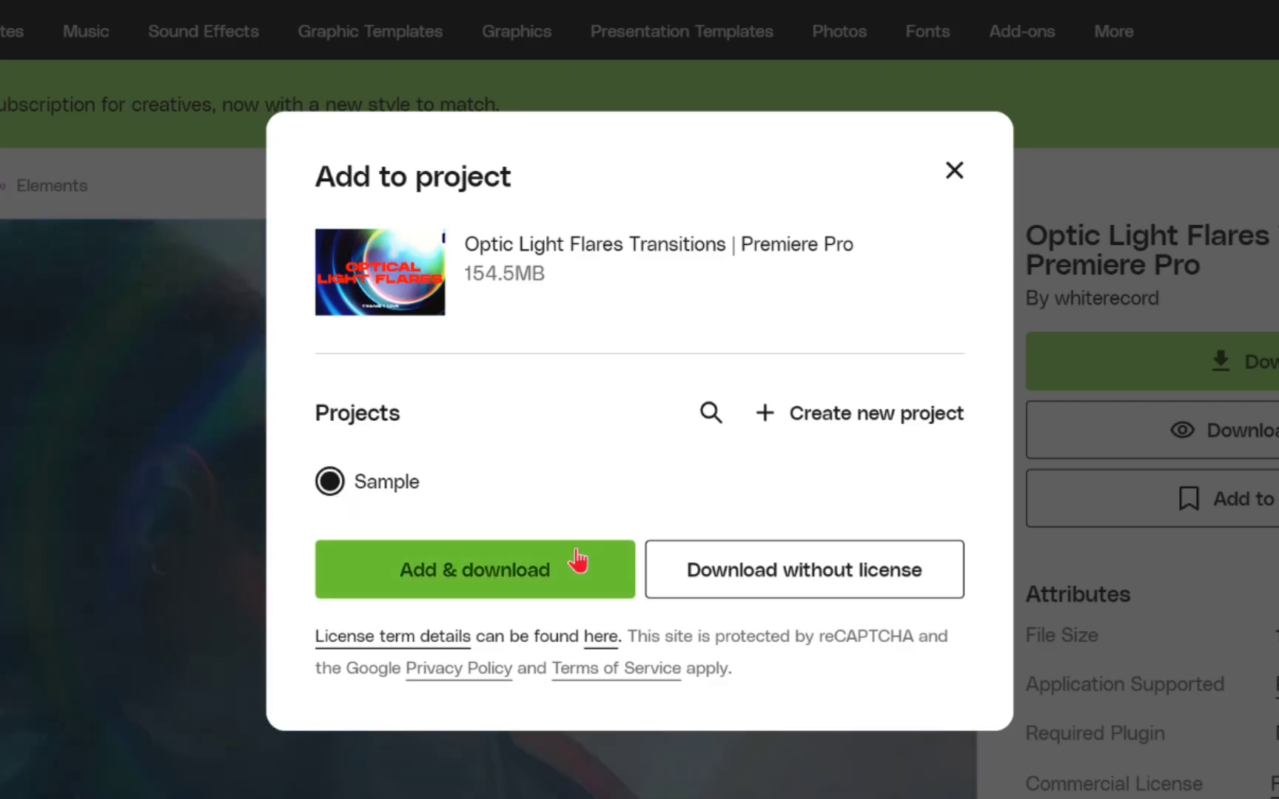
click(592, 514)
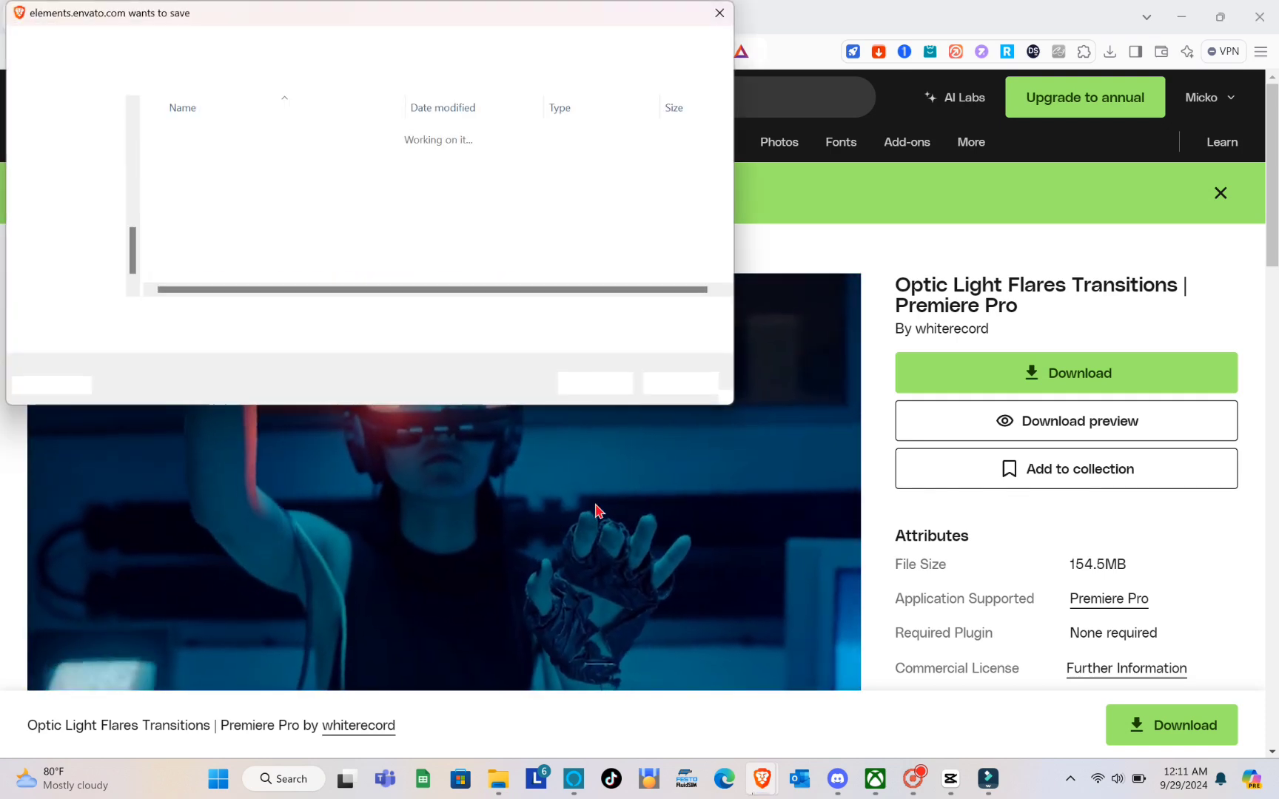
click(603, 392)
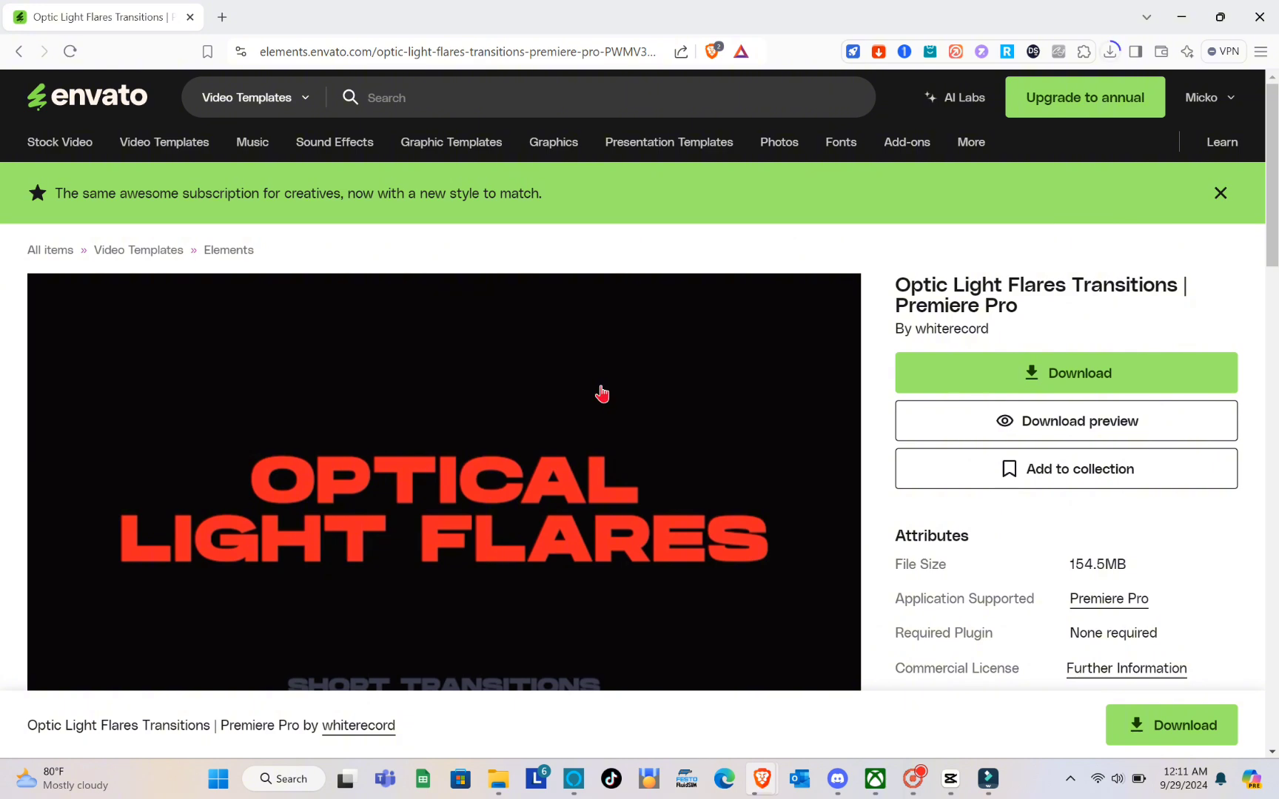
- Check the recent downloads, then bring up the ENVATO folder in File Explorer with its file list refreshed
click(1111, 54)
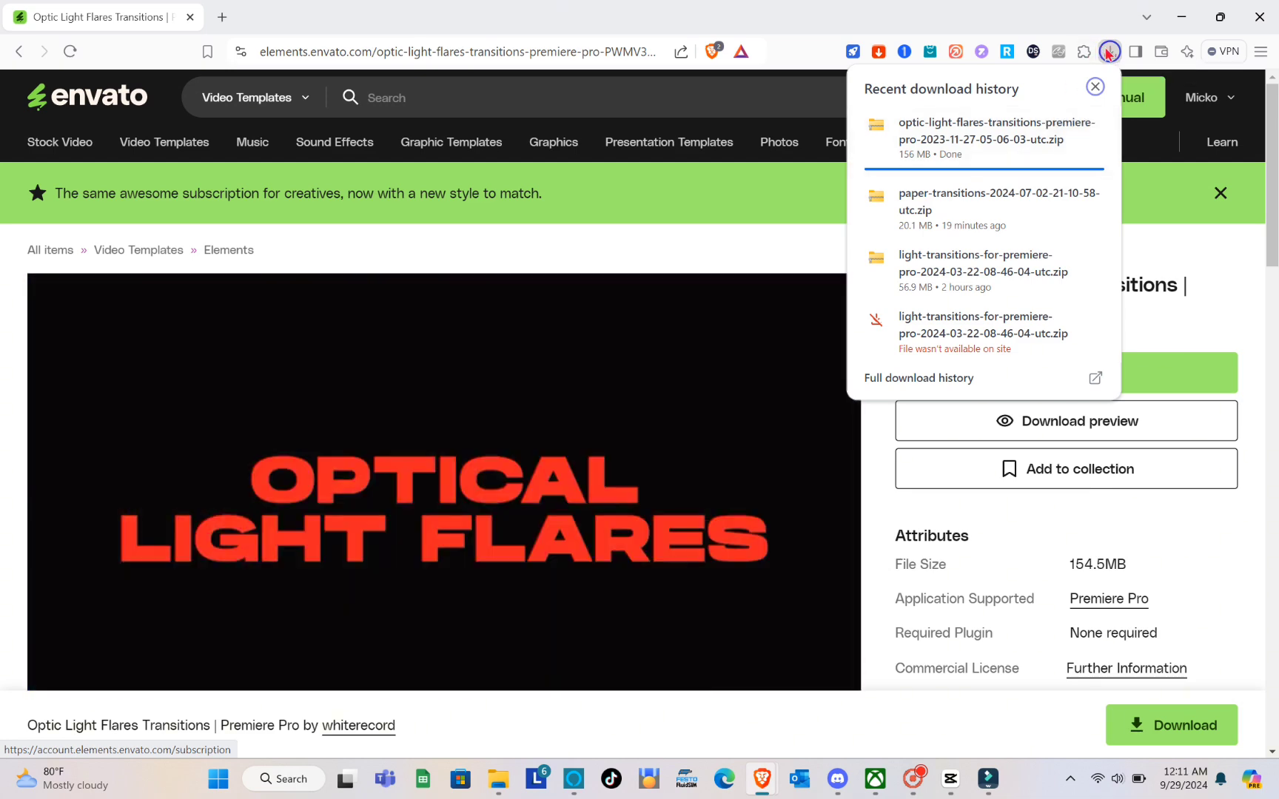
click(1108, 51)
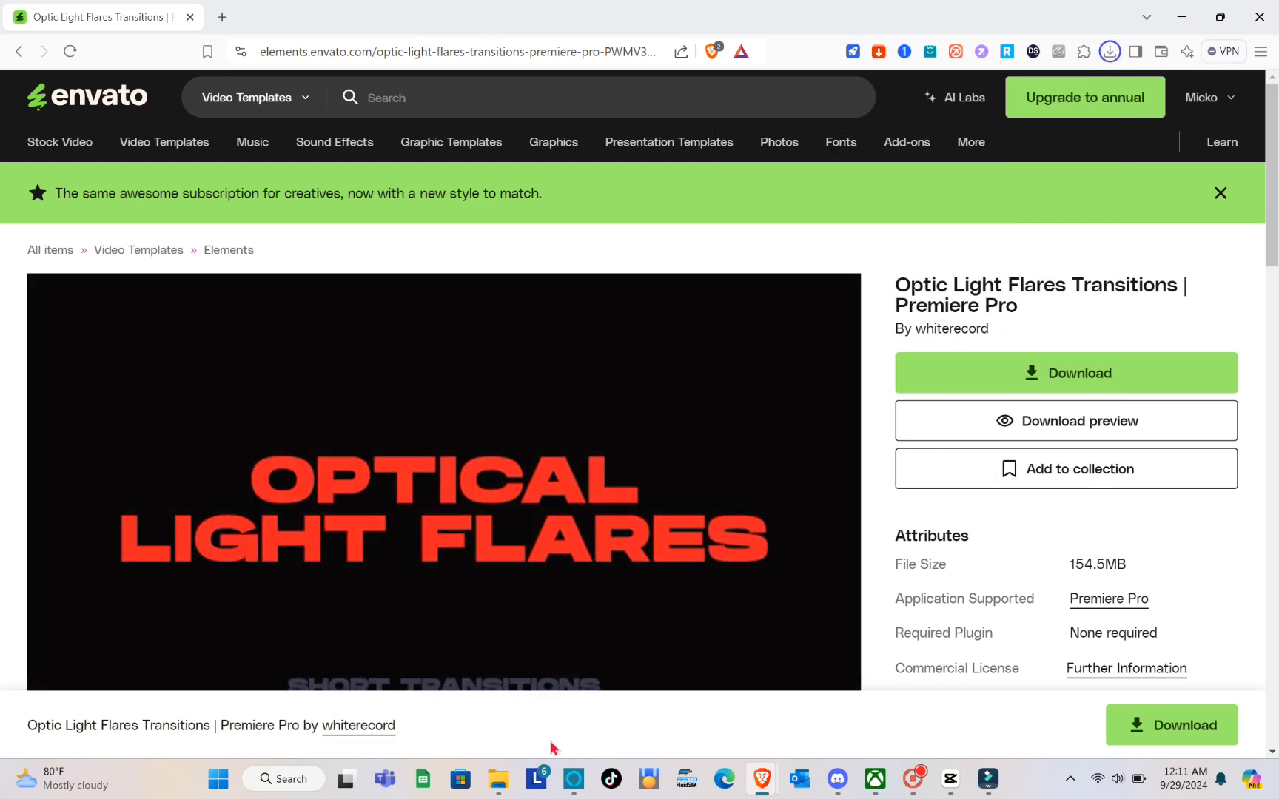
click(491, 789)
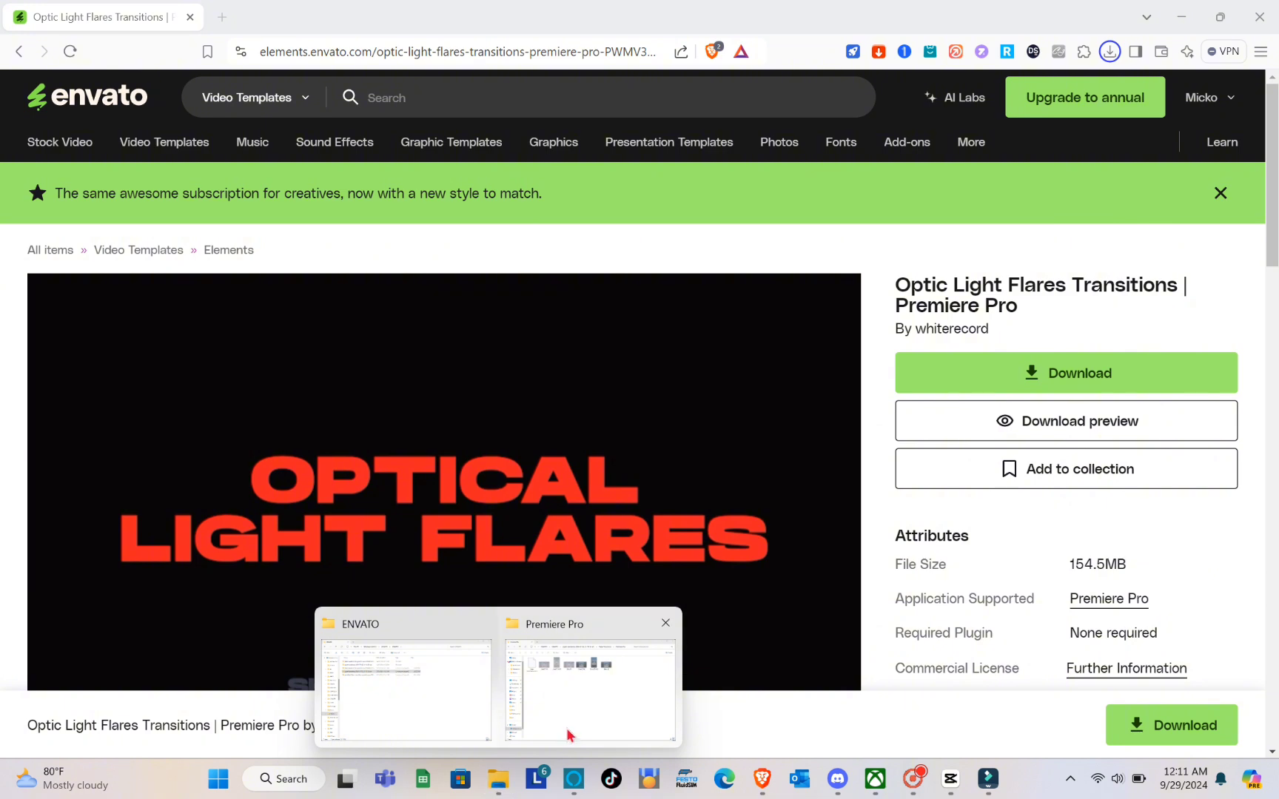
click(416, 658)
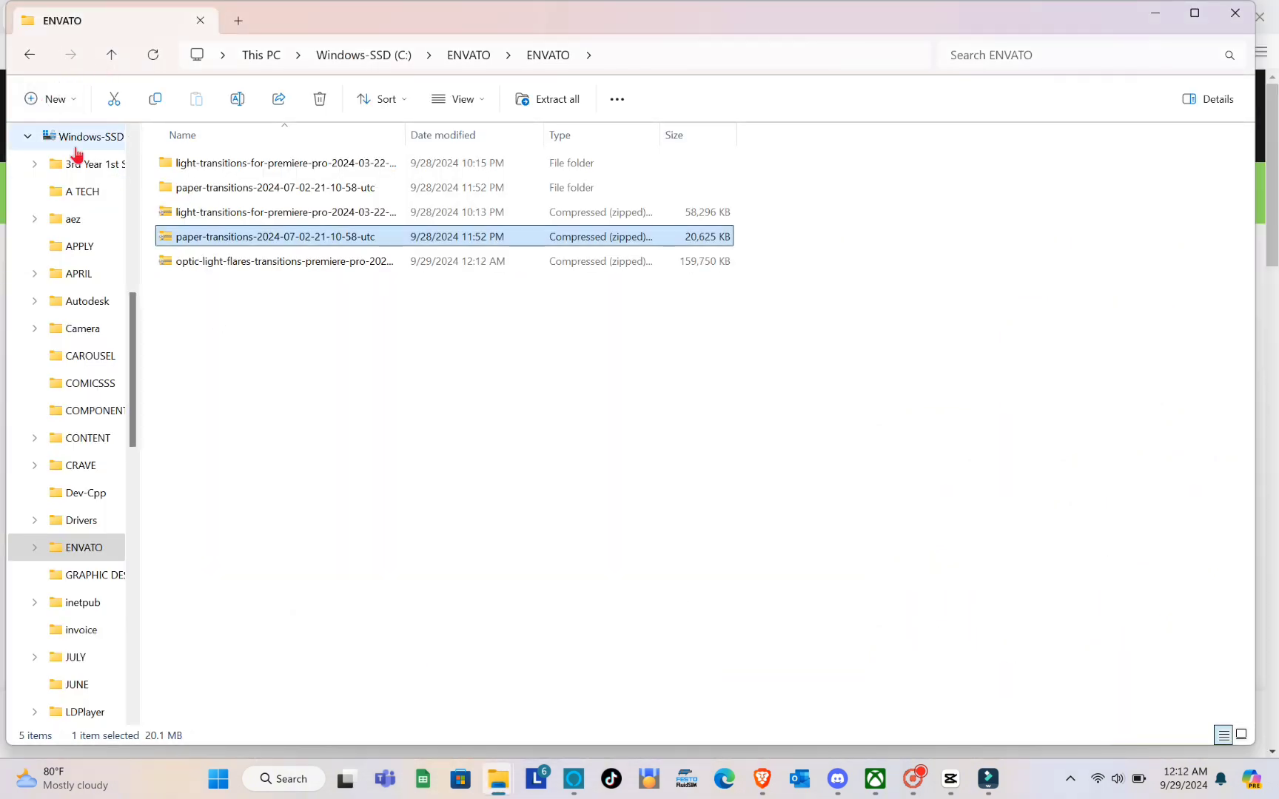
scroll(77, 154, up, 7)
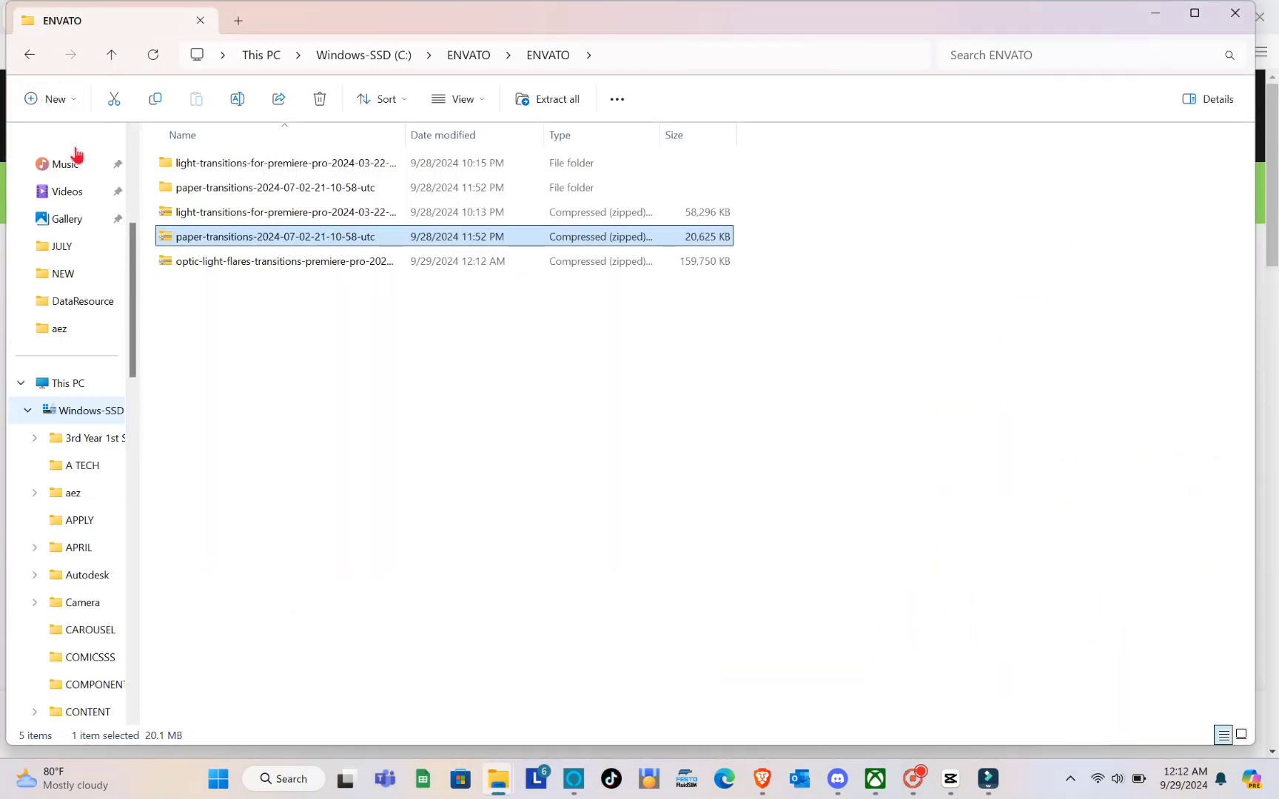
click(153, 61)
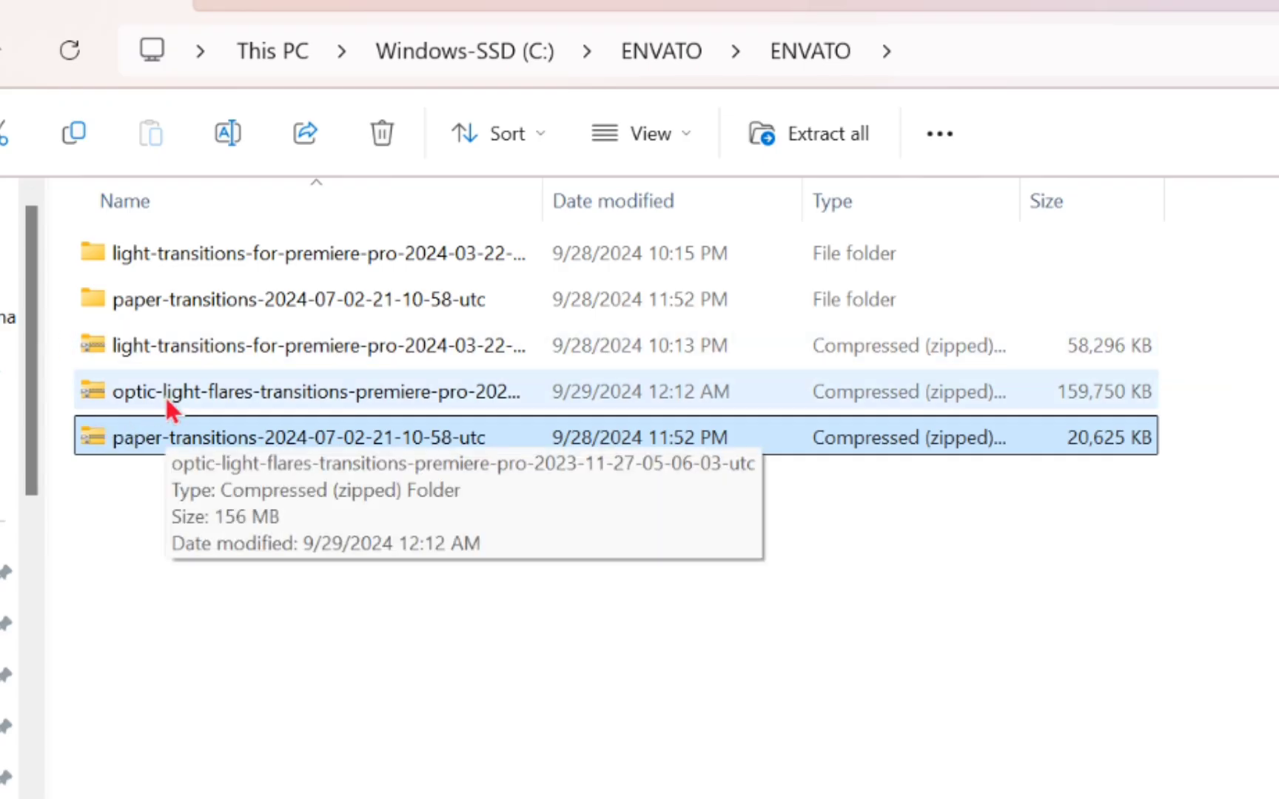
- Extract the optic-light-flares-transitions-premiere-pro zip file to the proposed destination folder
double_click(166, 397)
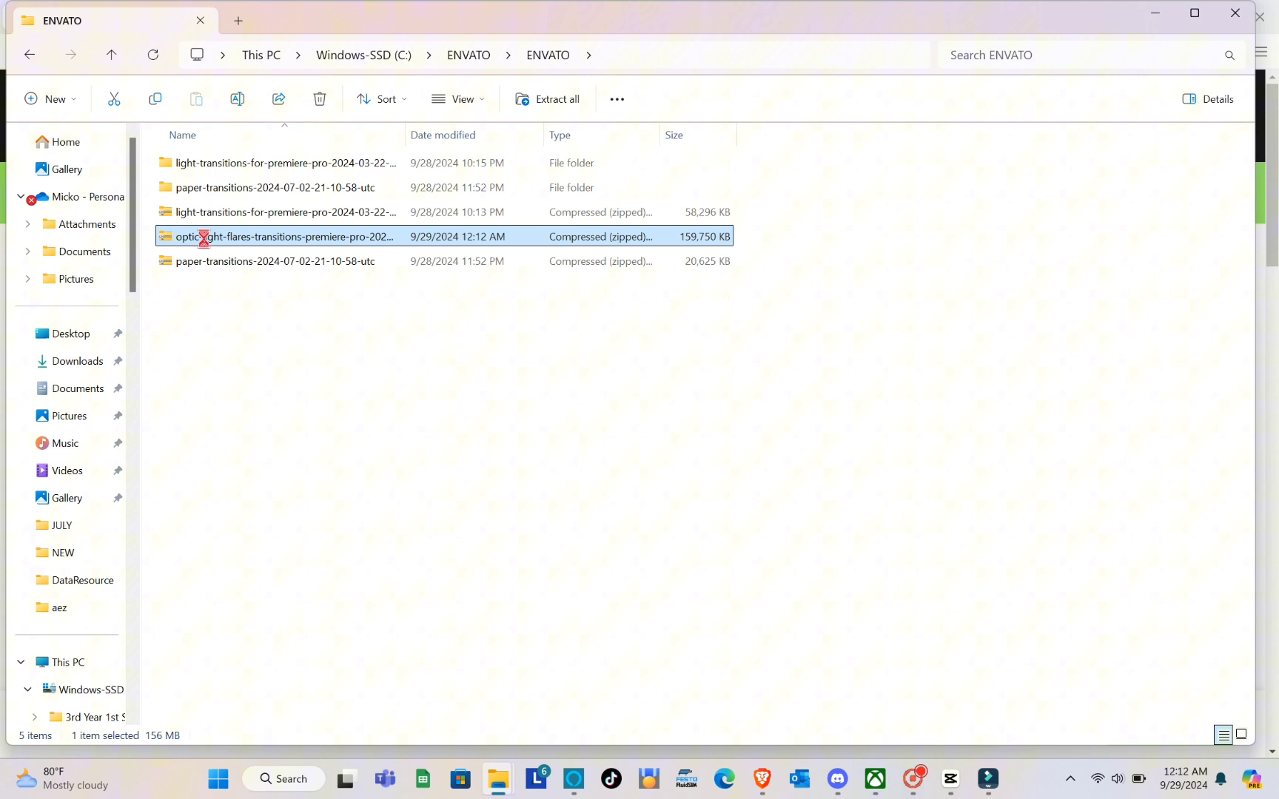
right_click(206, 244)
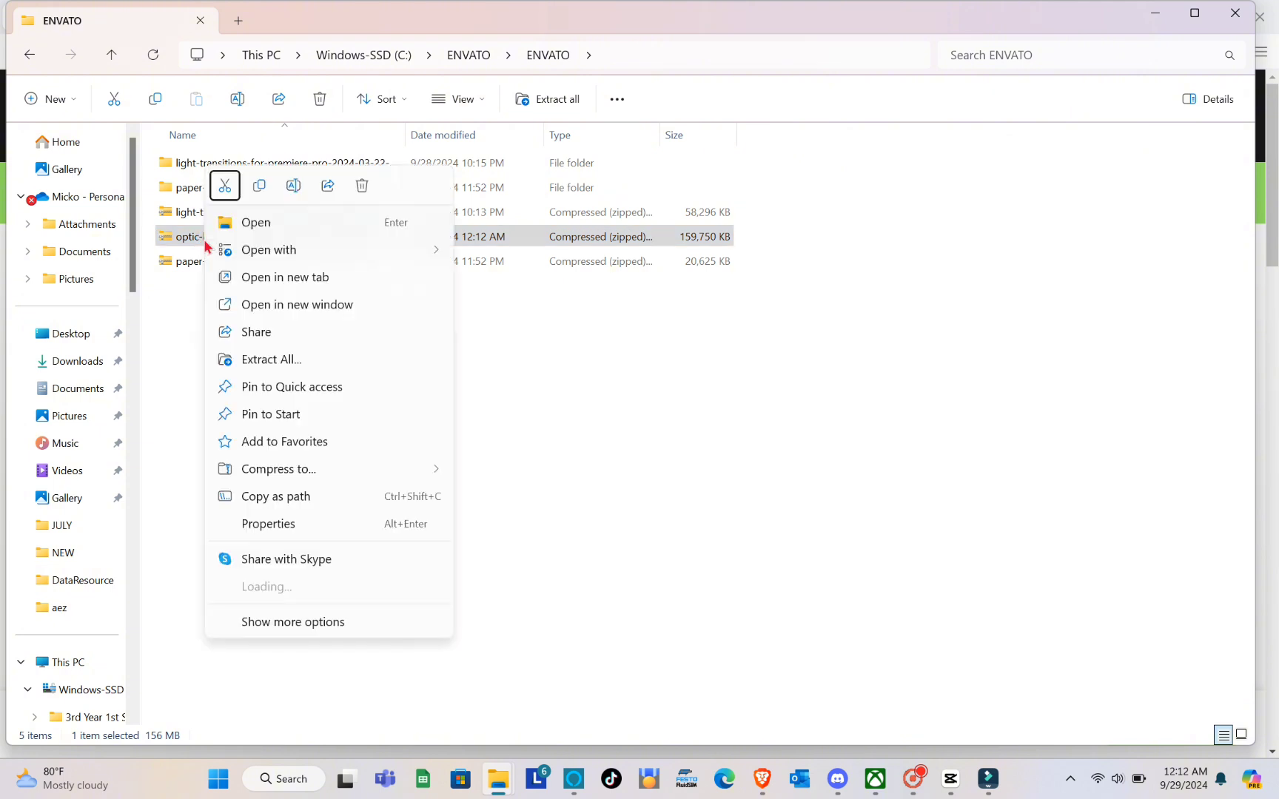
click(280, 361)
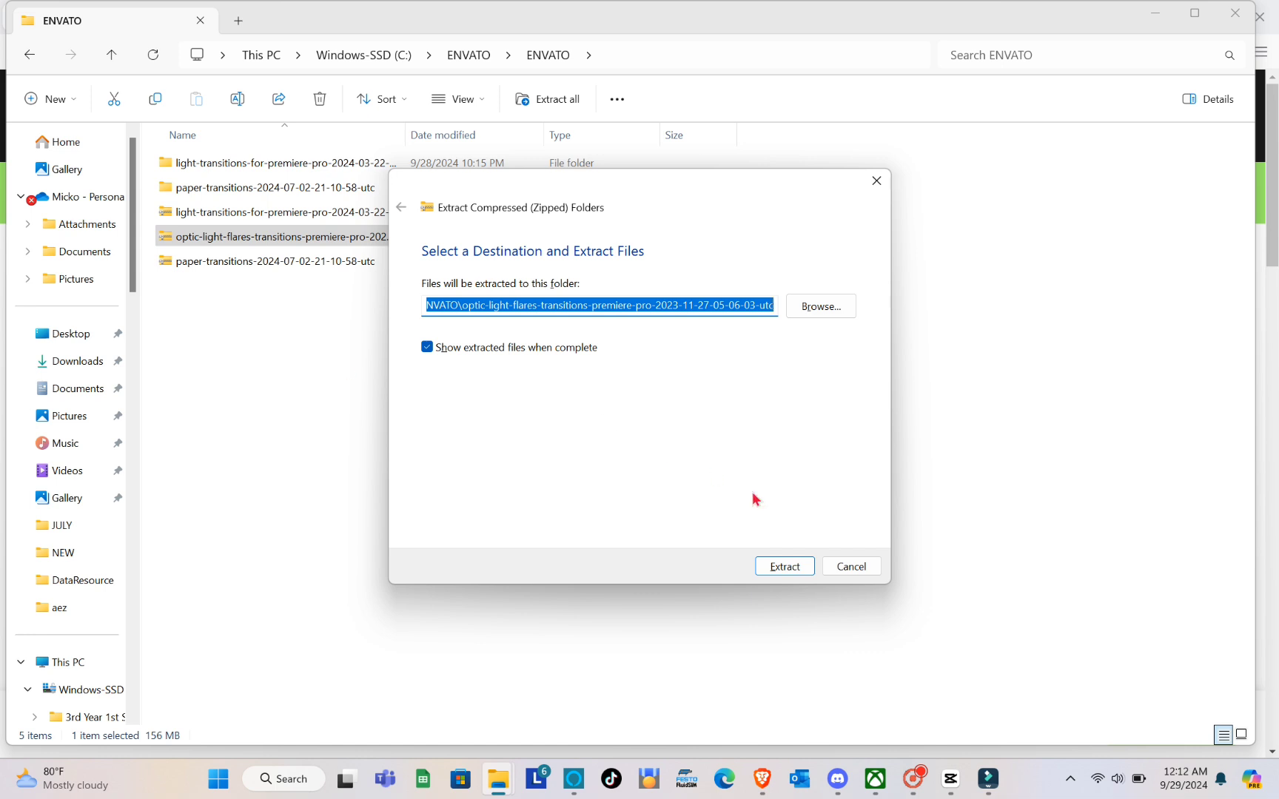
click(793, 567)
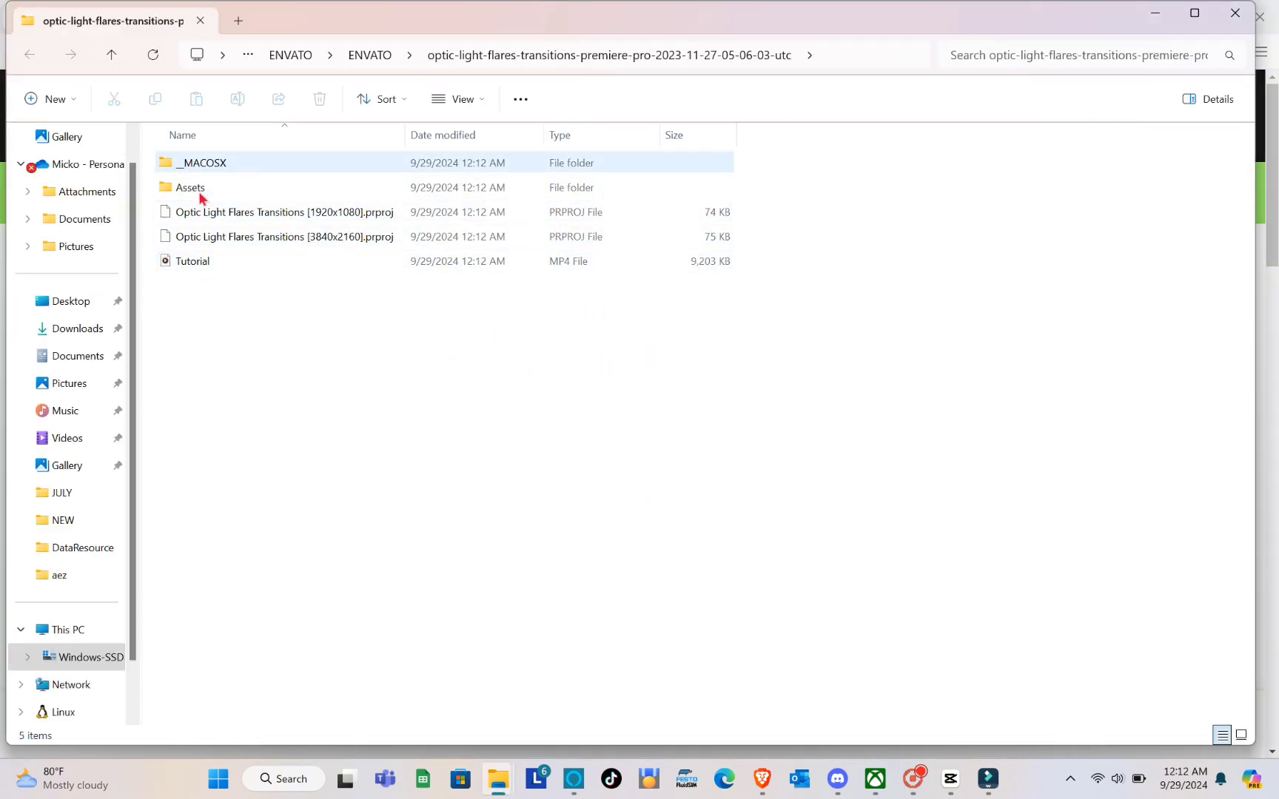
- Examine the clips in the Video subfolder of the extracted package's Assets folder, then close that window
click(271, 191)
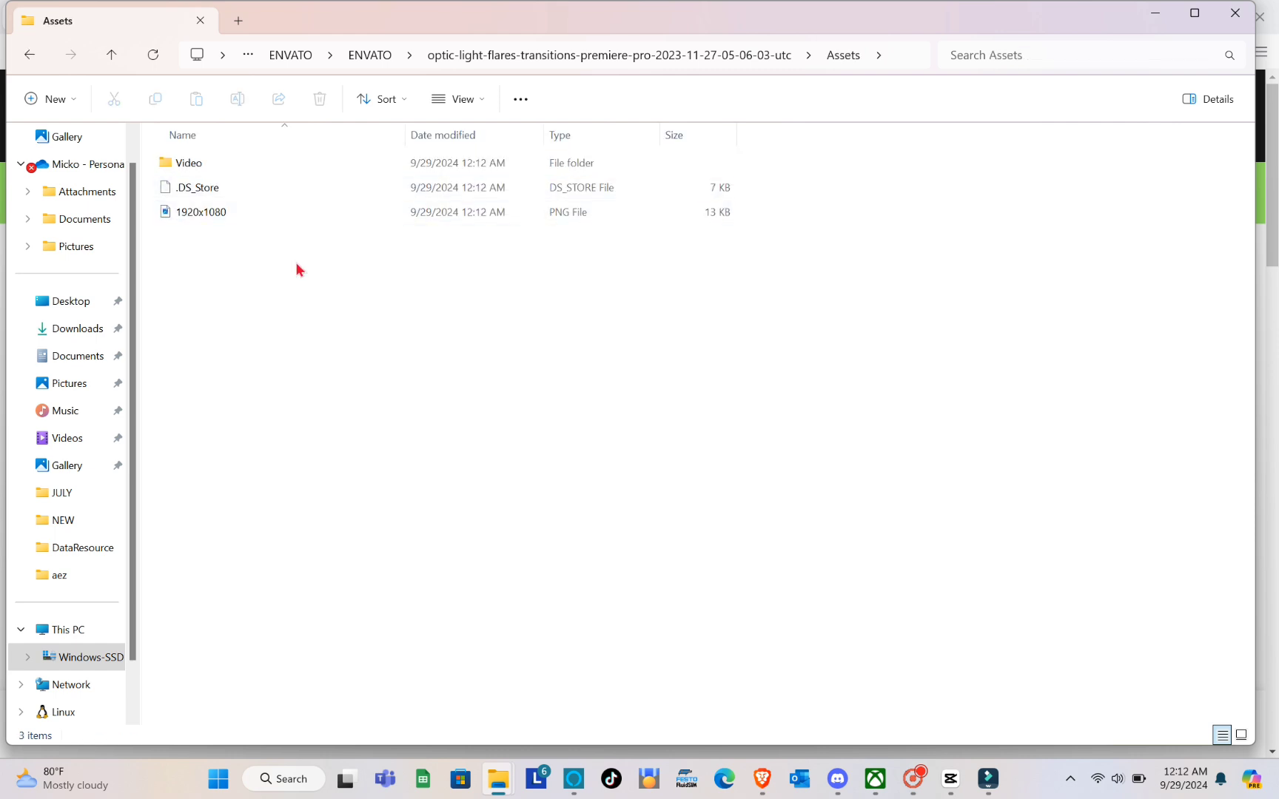
double_click(240, 168)
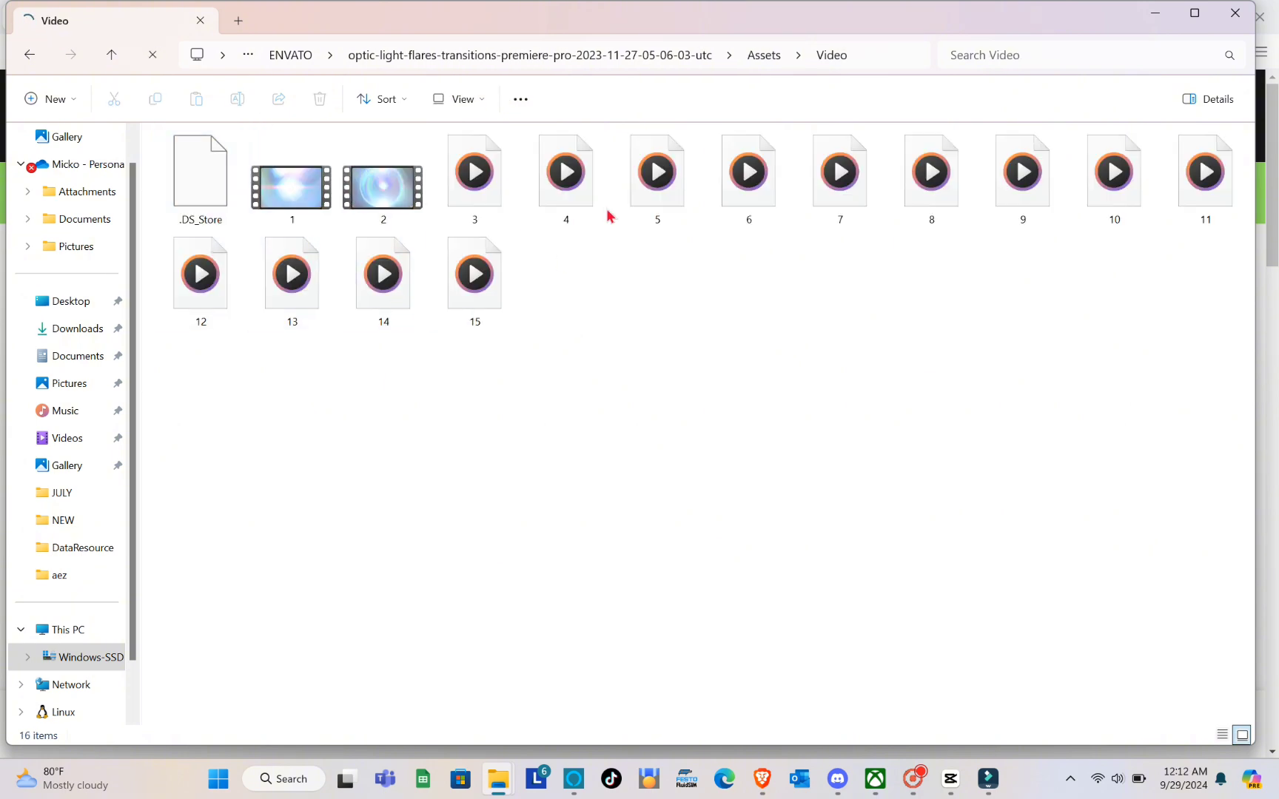
click(1248, 20)
- Switch to Wondershare Filmora and import the ta ws video from the C: drive into the project media without creating a proxy file
mouse_move(951, 779)
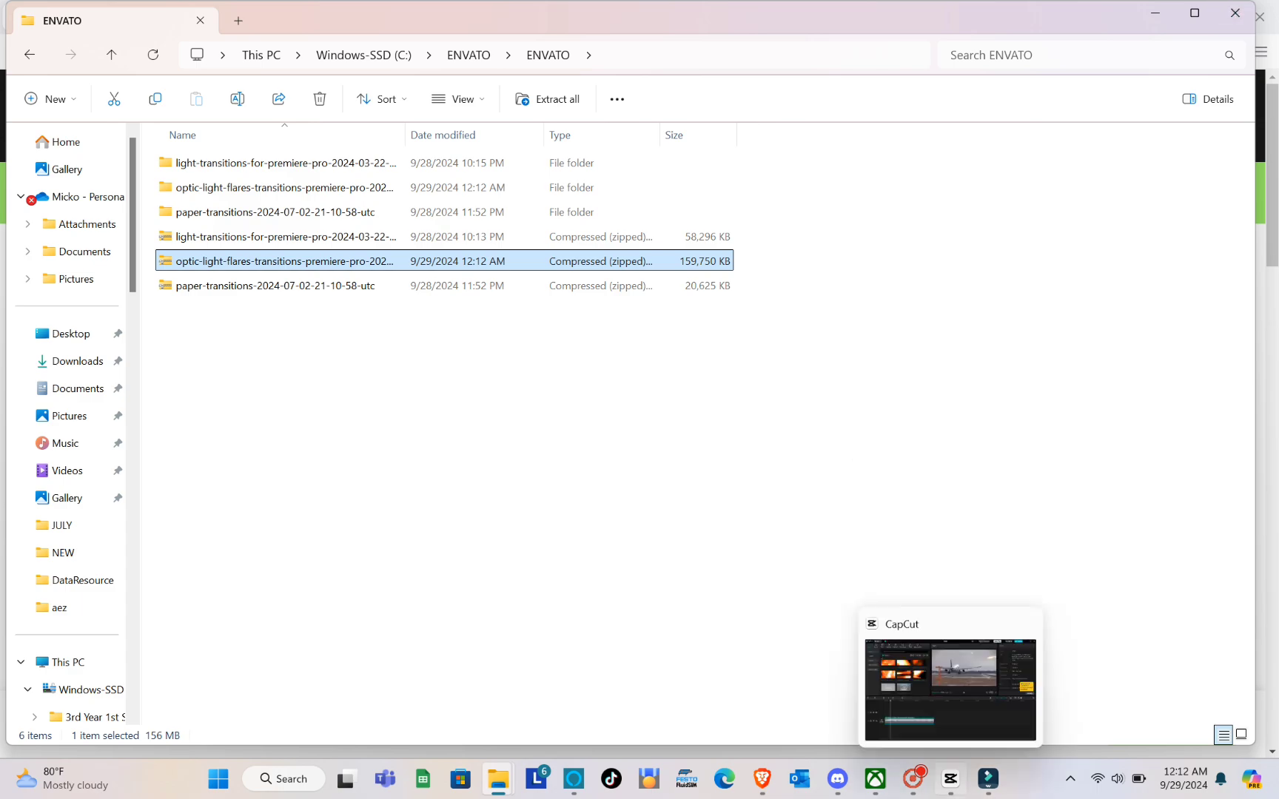
mouse_move(1004, 794)
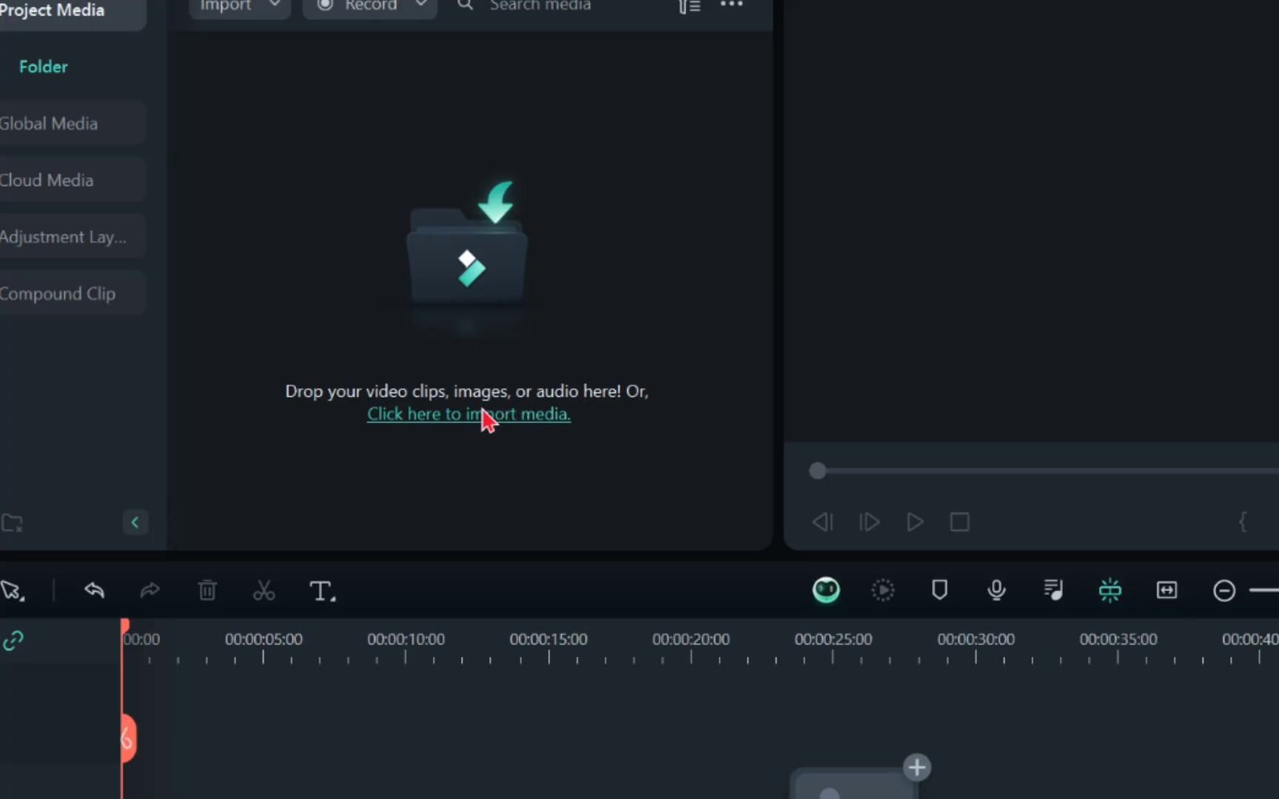
click(485, 420)
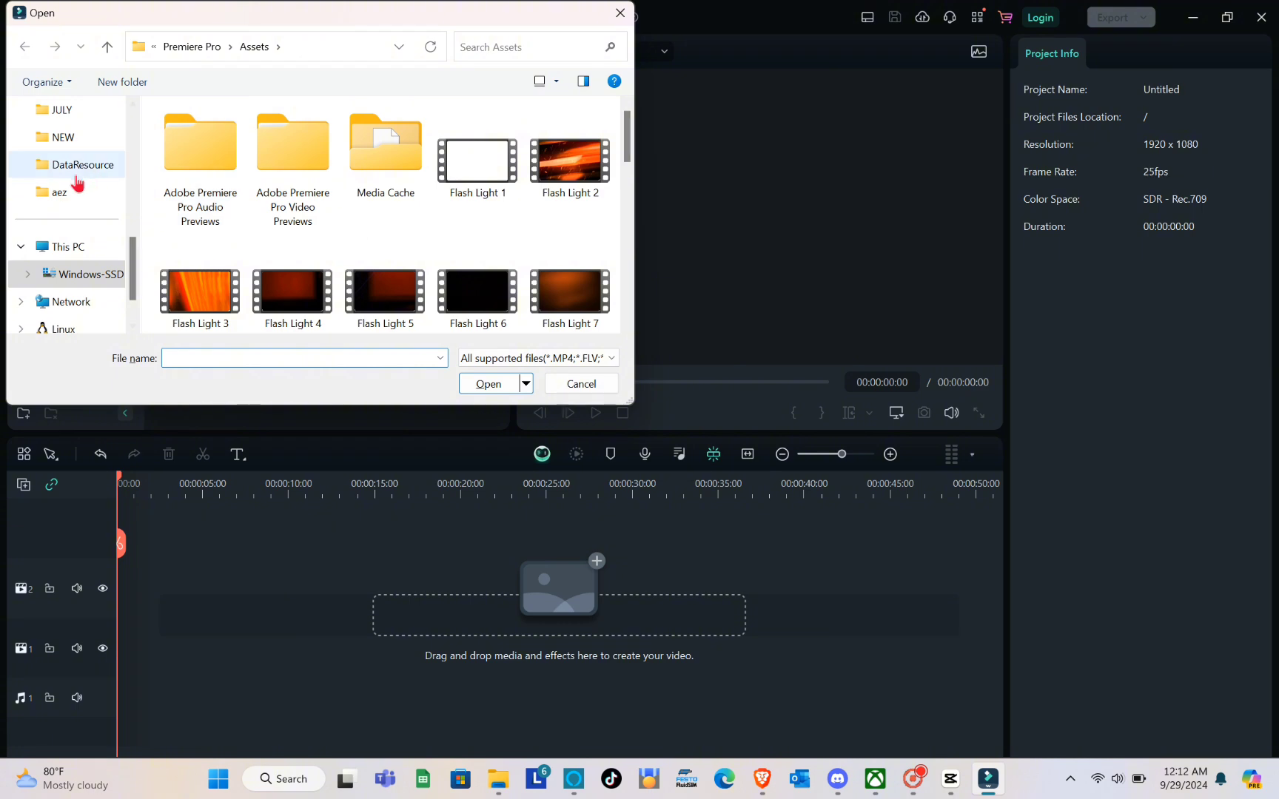
click(95, 279)
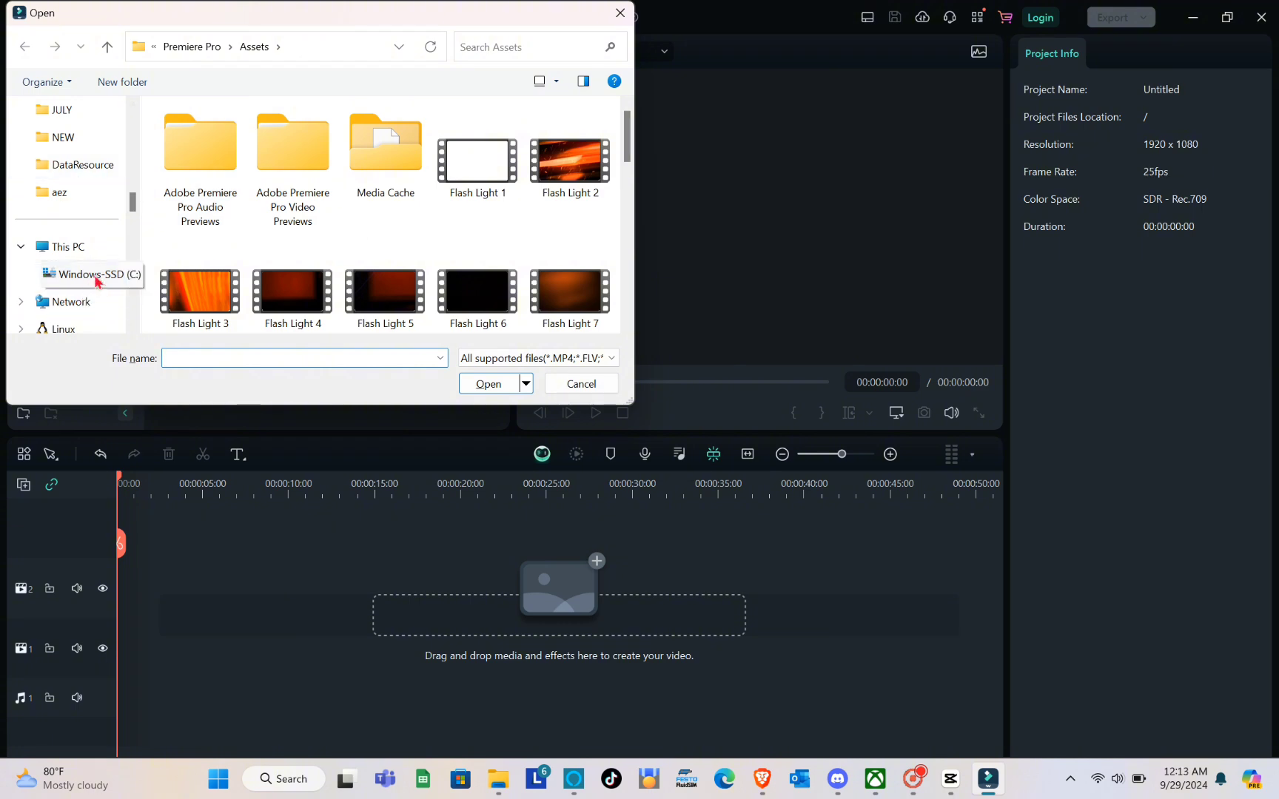
scroll(224, 269, down, 1)
click(201, 240)
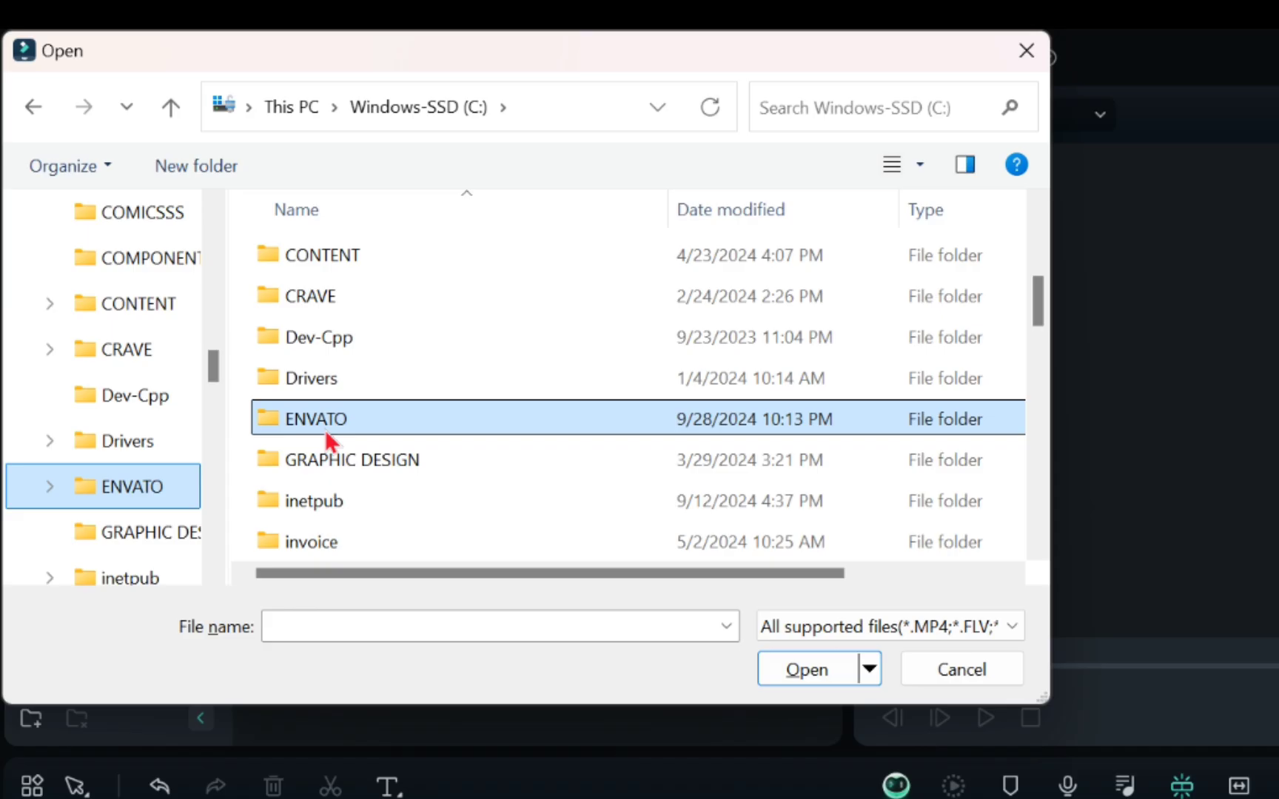
scroll(123, 454, up, 10)
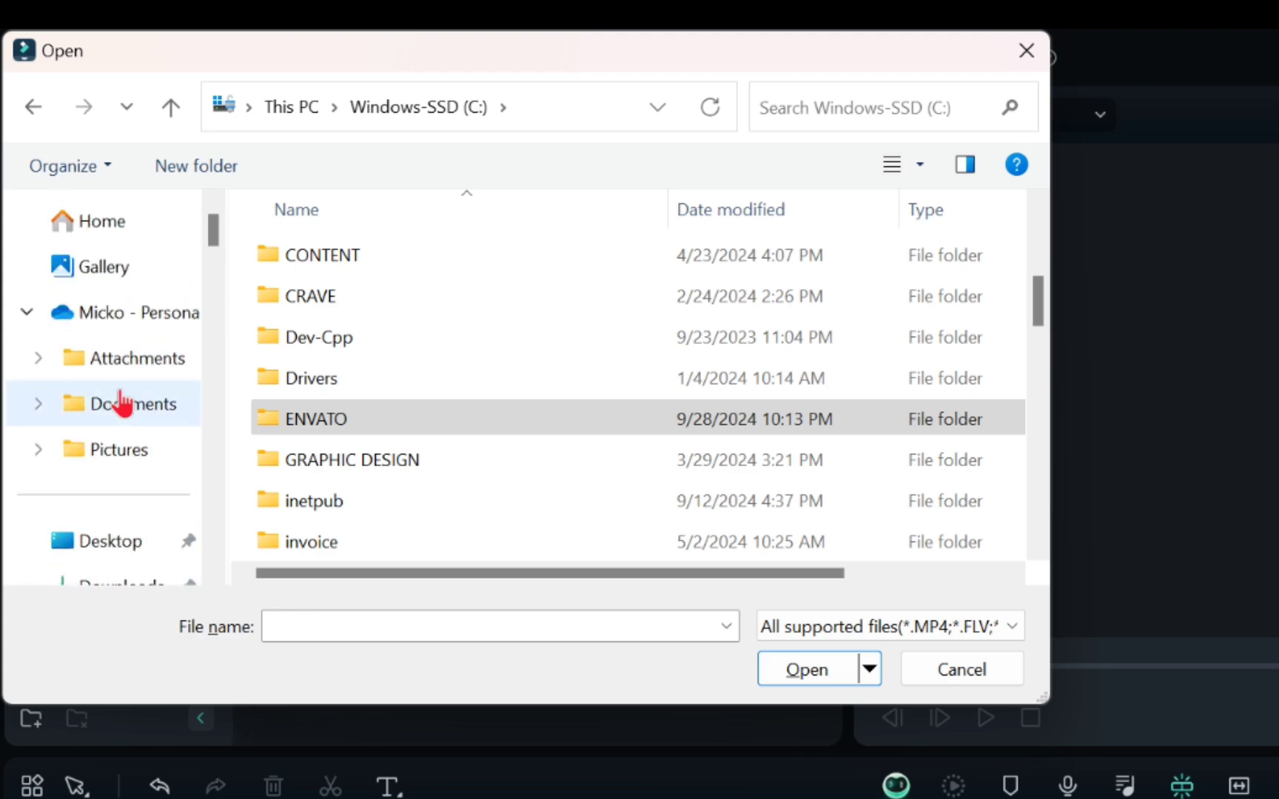
scroll(111, 551, down, 5)
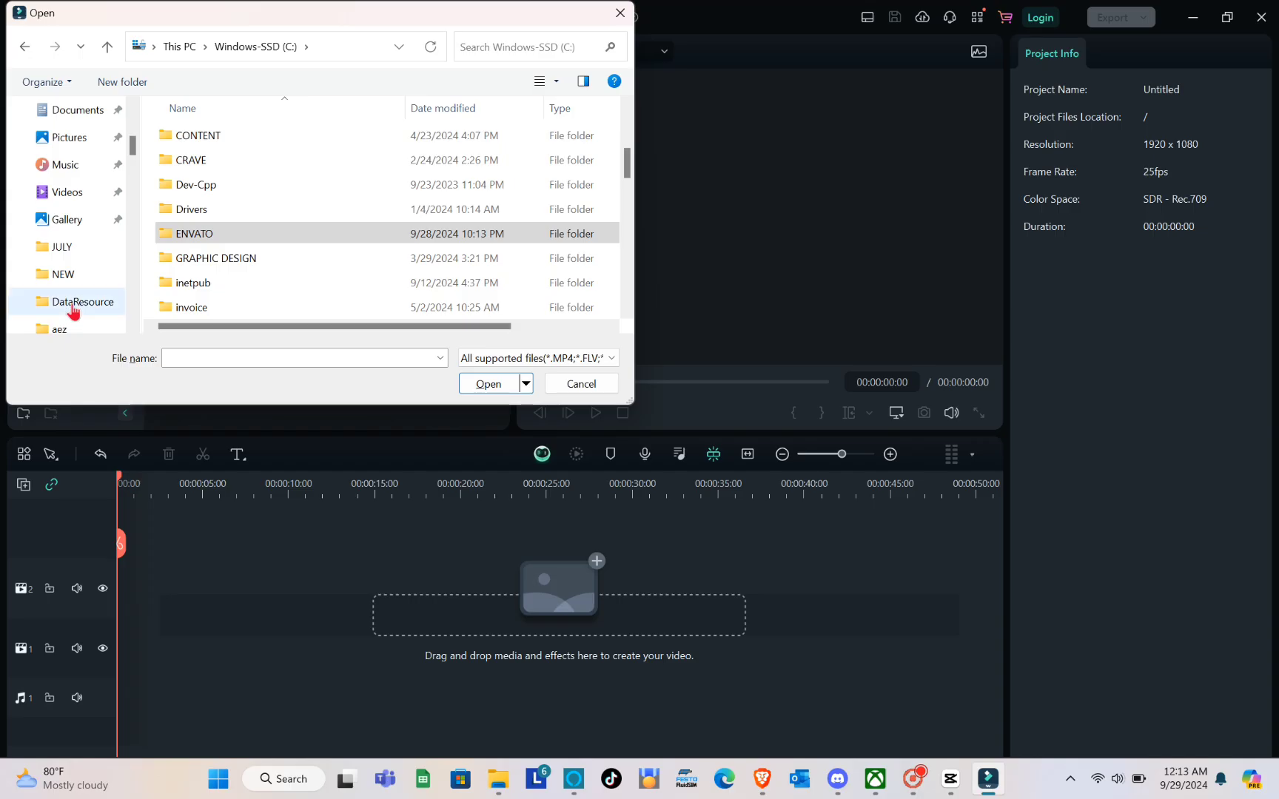
click(91, 278)
click(490, 389)
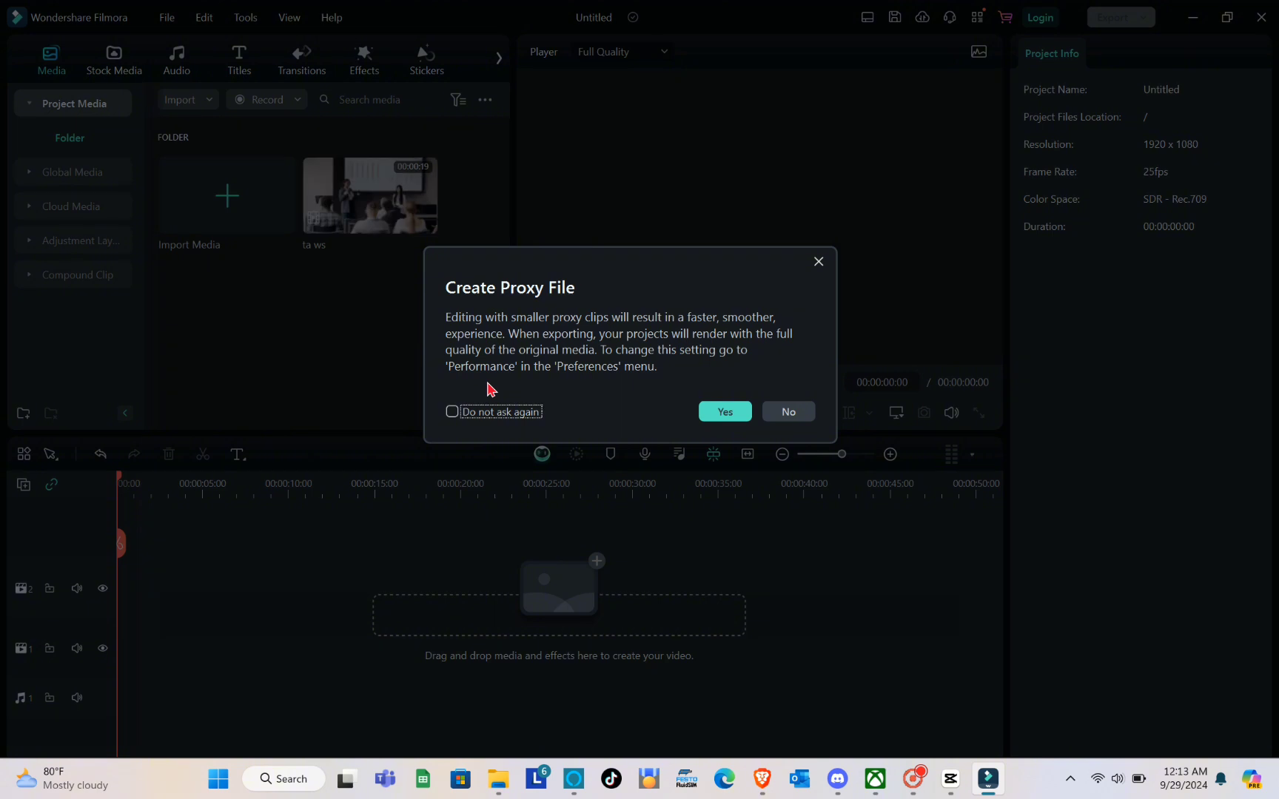
click(819, 262)
- Place the ta ws clip at the timeline start, matching the project to 3840 x 2160 25fps, and preview it briefly before returning to the start
drag(377, 196, 128, 606)
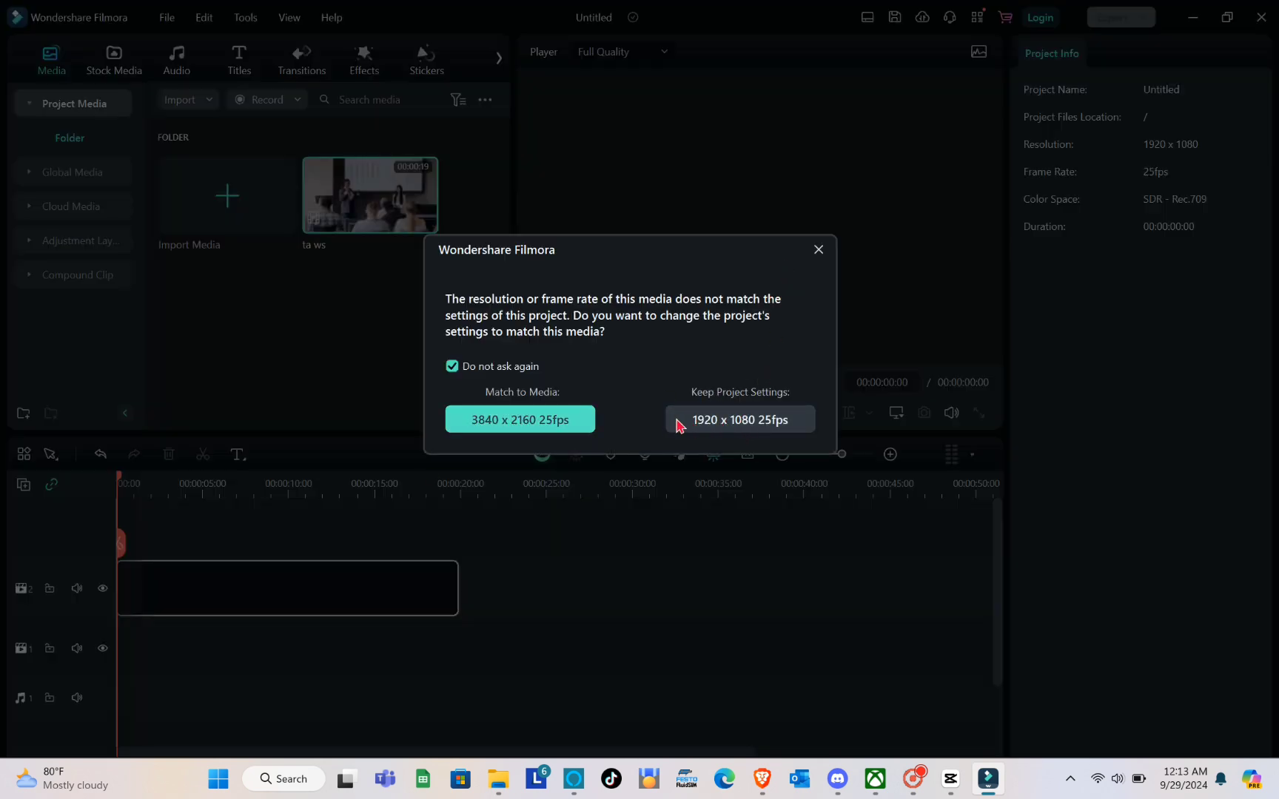
click(552, 430)
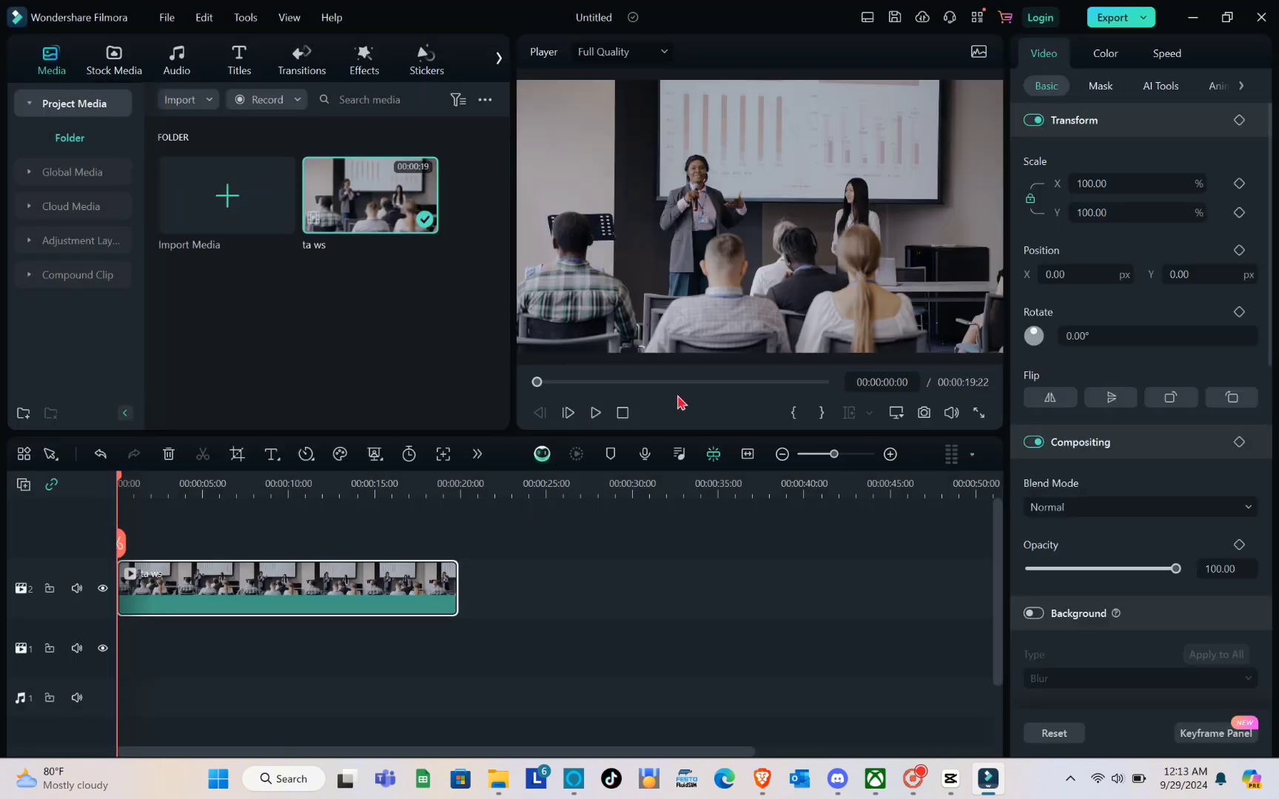
click(597, 415)
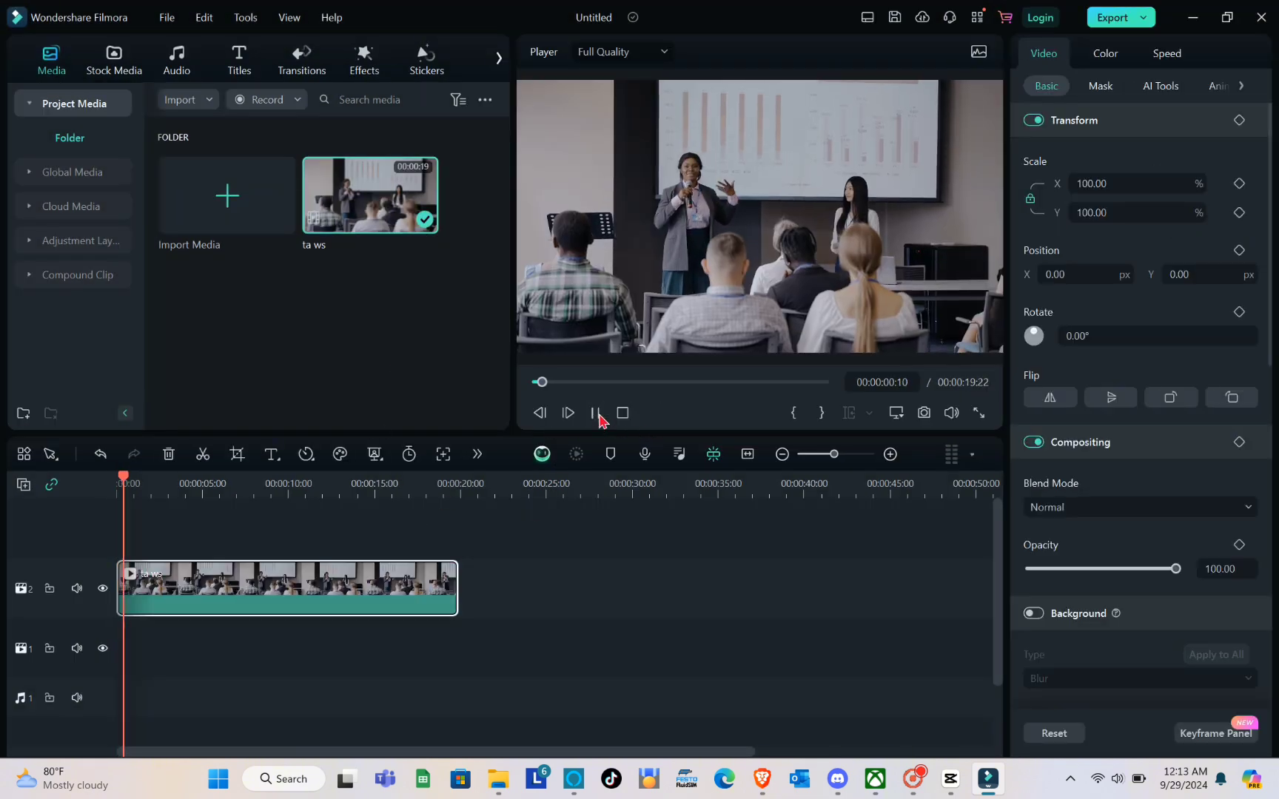
click(596, 413)
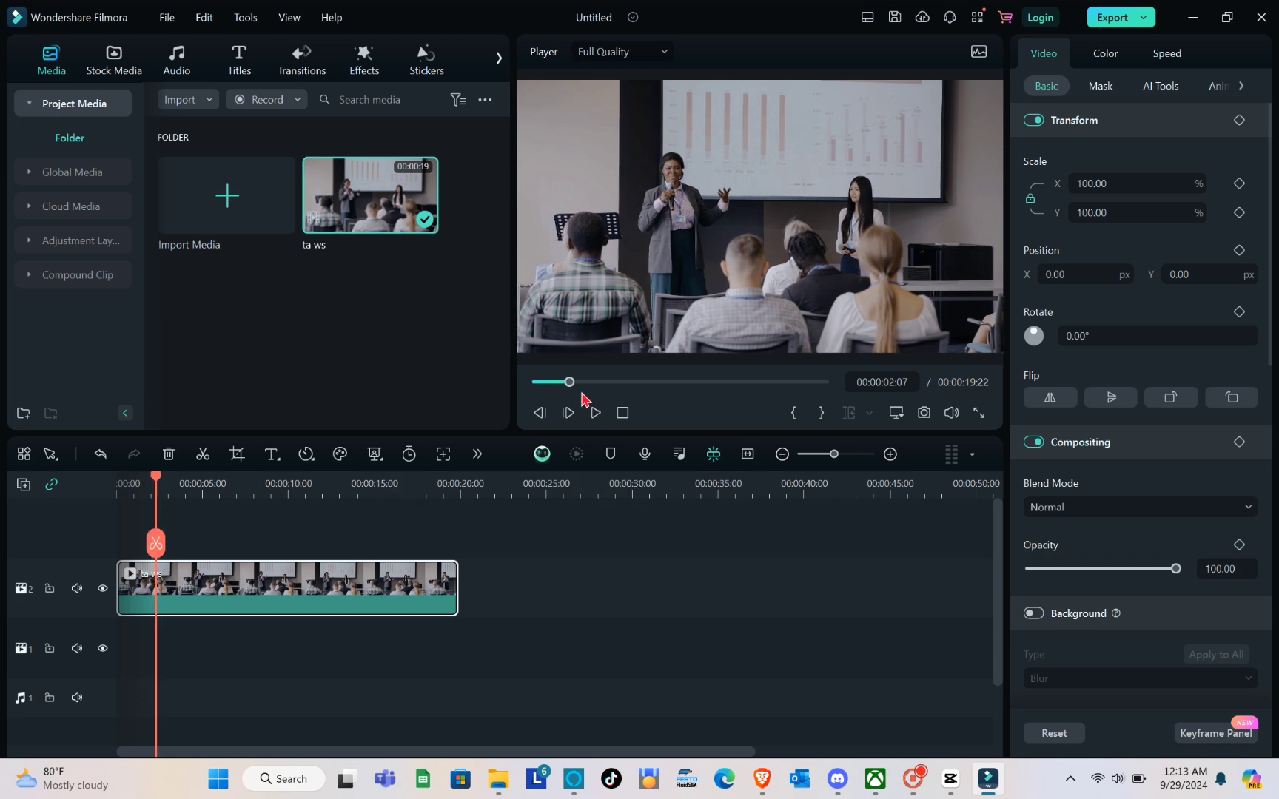
key(Home)
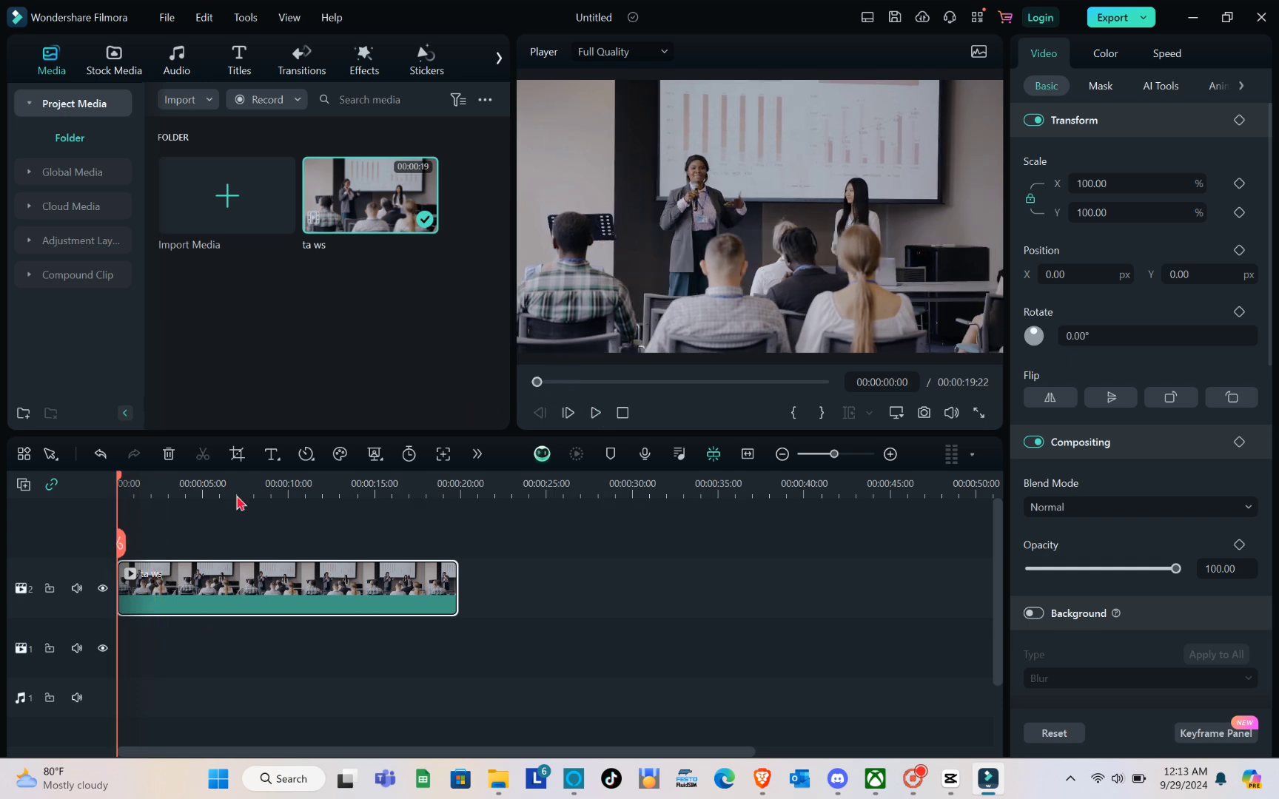
- Start another media import and browse from the C: drive's ENVATO folder to the optic-light-flares-transitions package's Assets/Video folder
click(252, 241)
scroll(259, 233, down, 4)
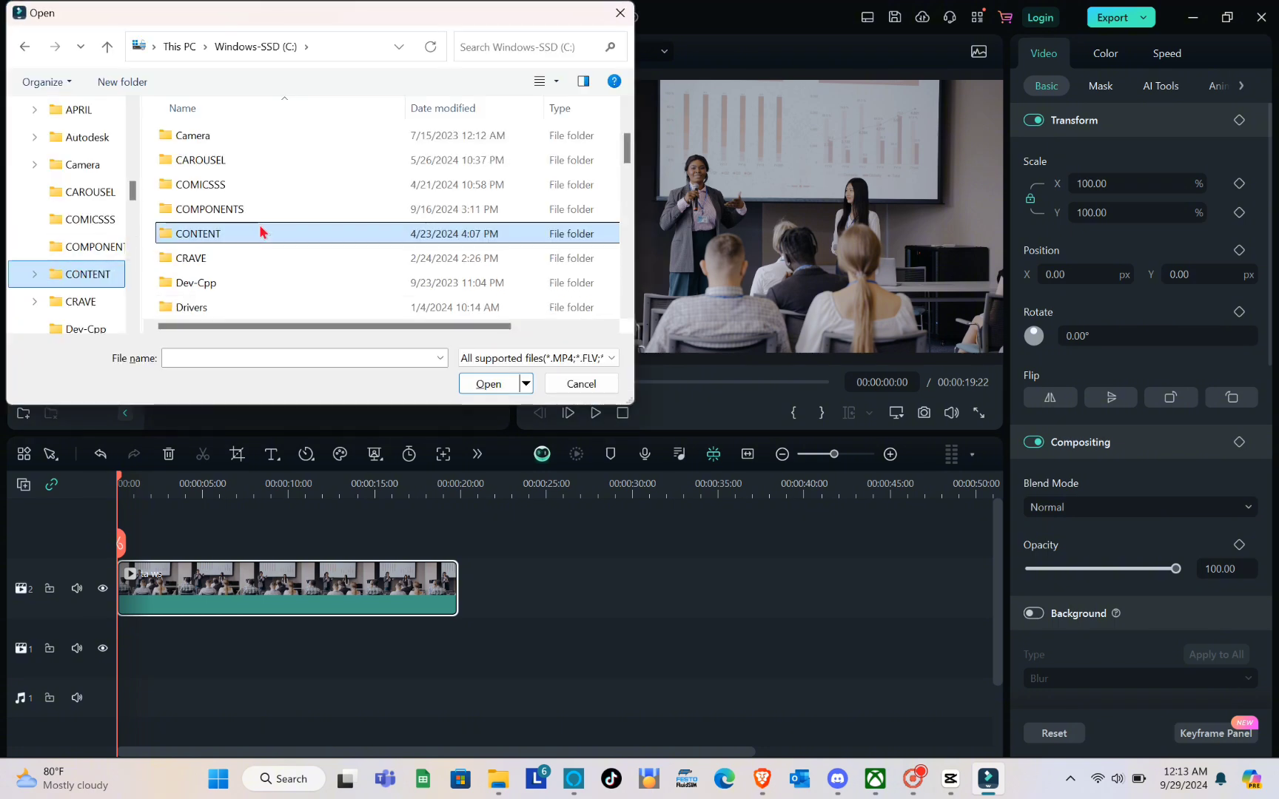
scroll(260, 234, down, 2)
scroll(260, 233, up, 10)
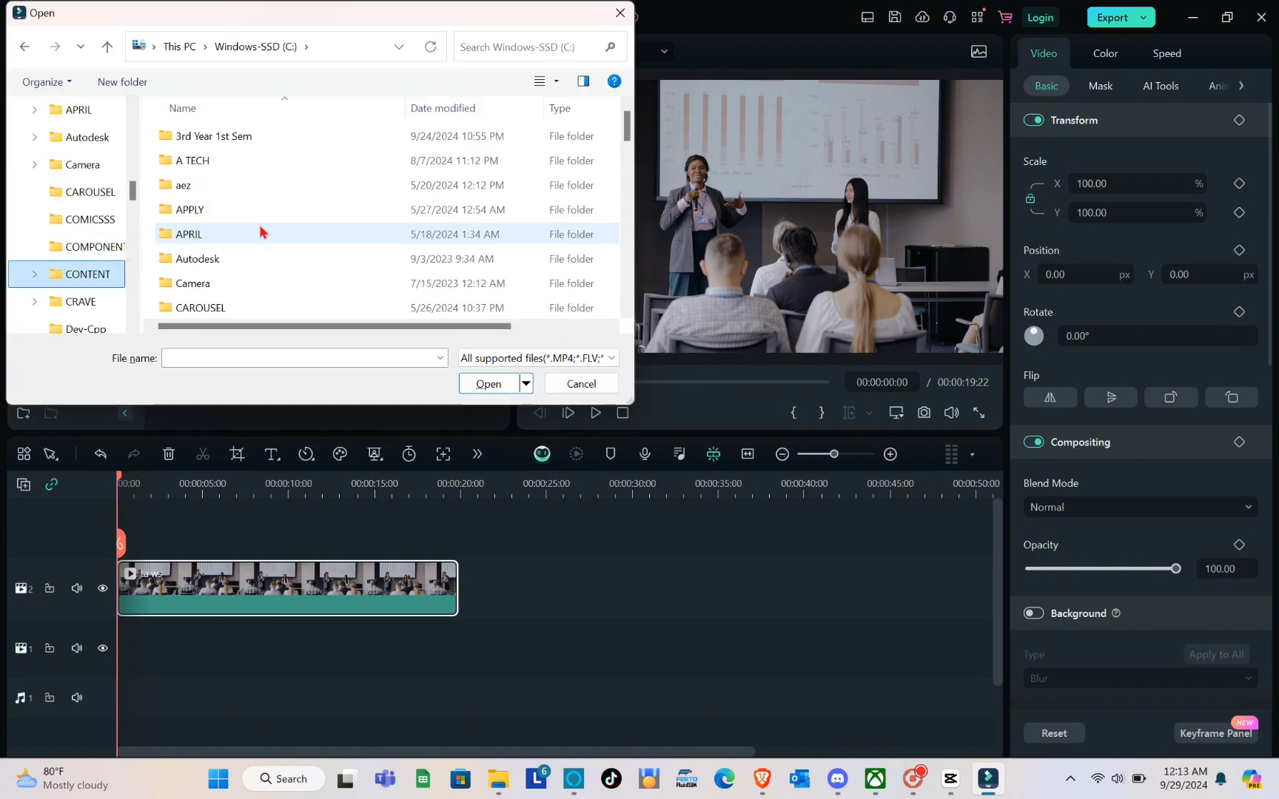
scroll(260, 233, down, 2)
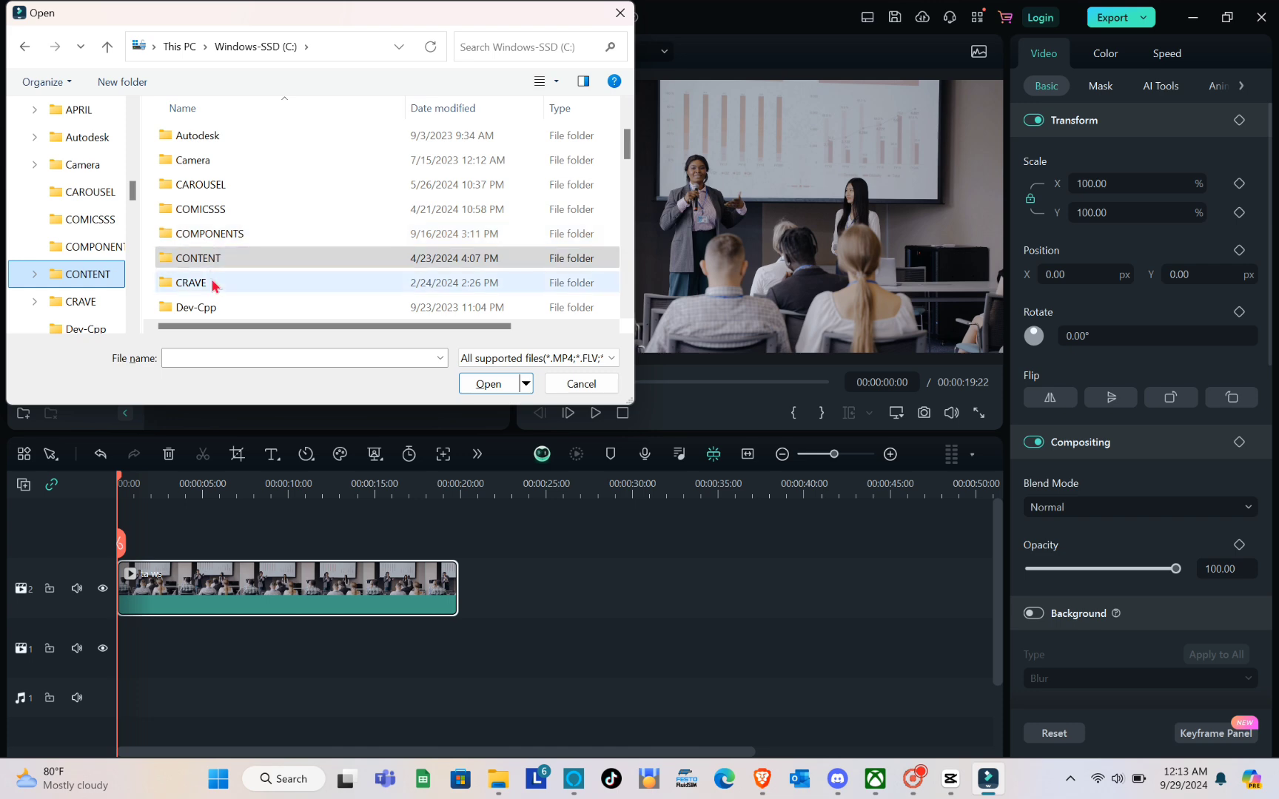
scroll(214, 286, down, 1)
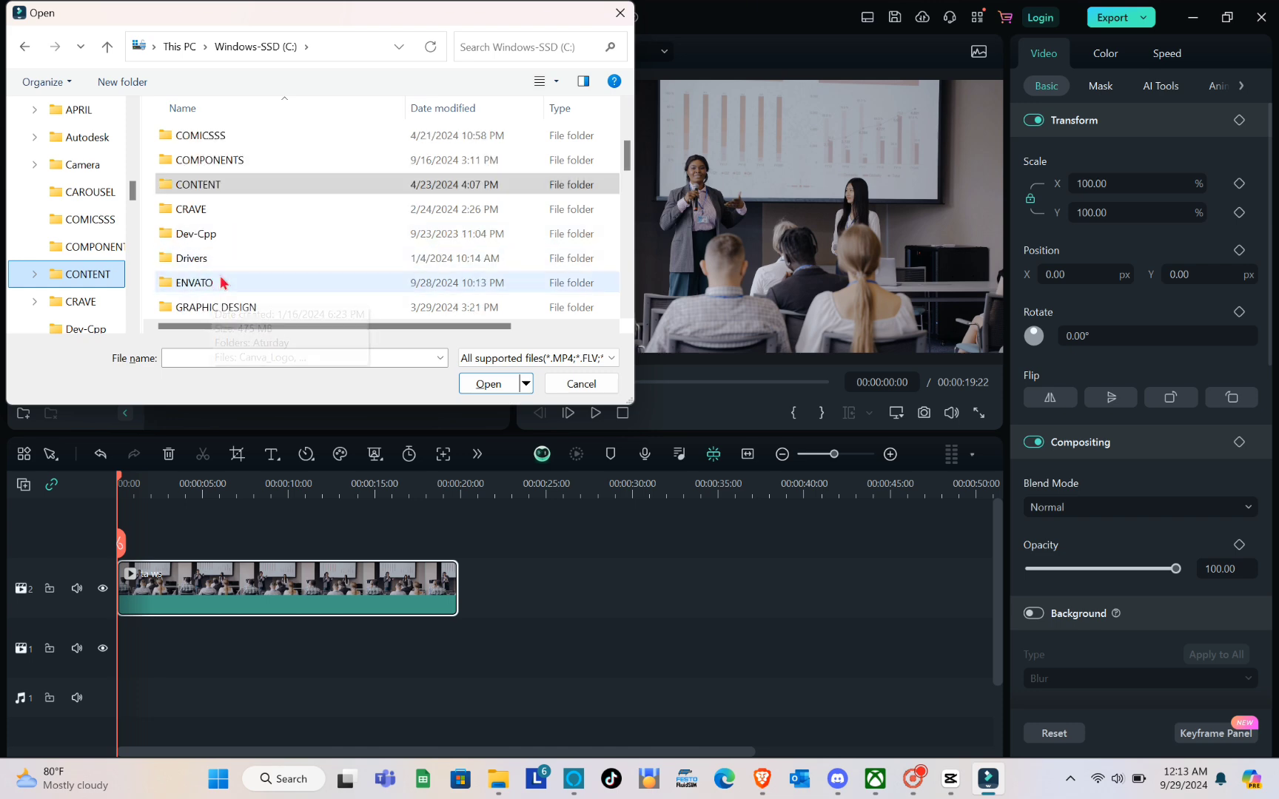
double_click(219, 279)
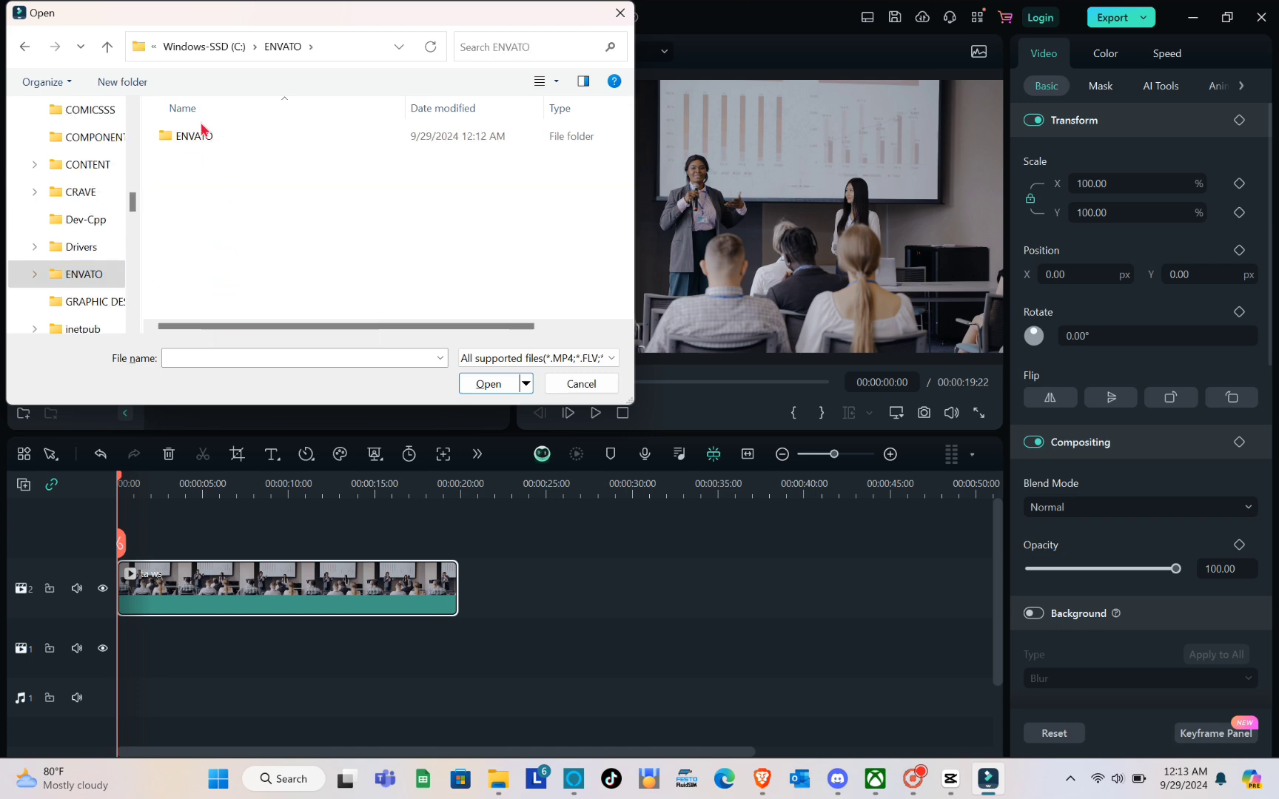
click(205, 138)
double_click(206, 140)
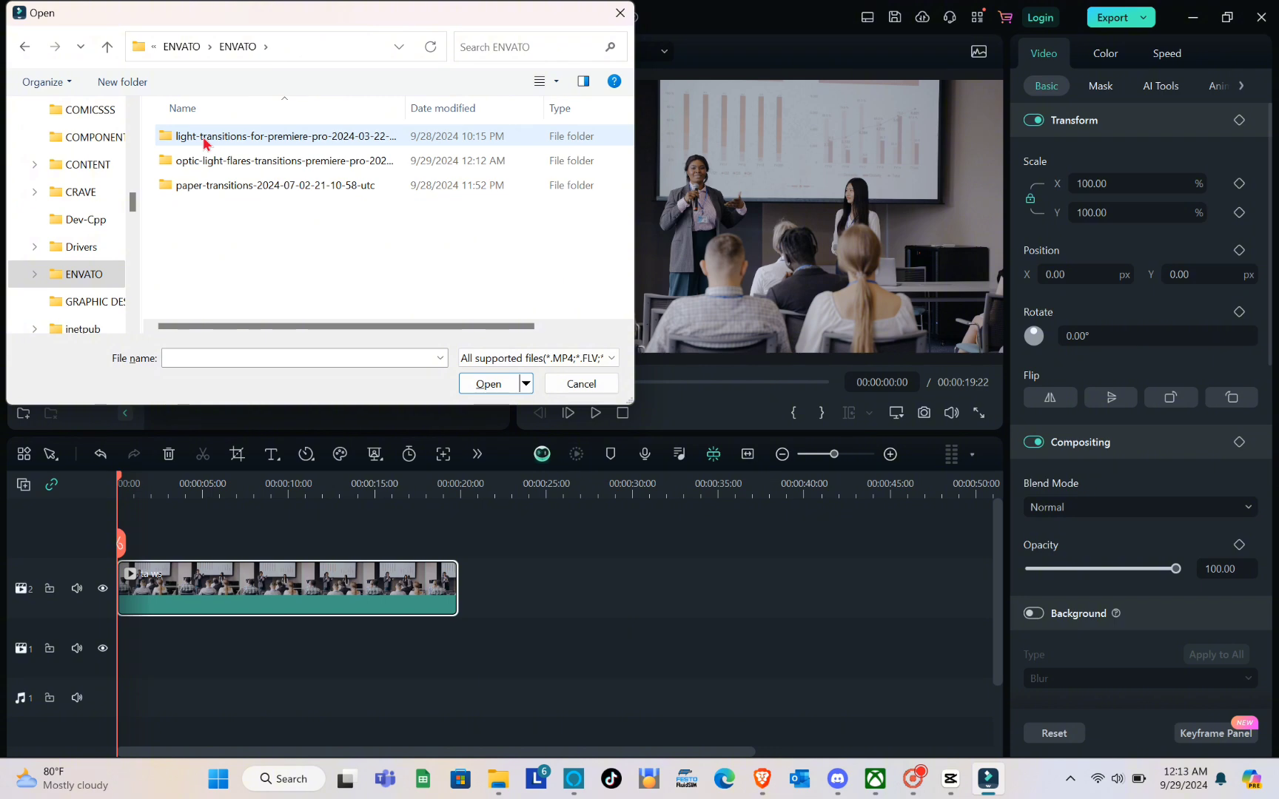
click(207, 171)
double_click(207, 170)
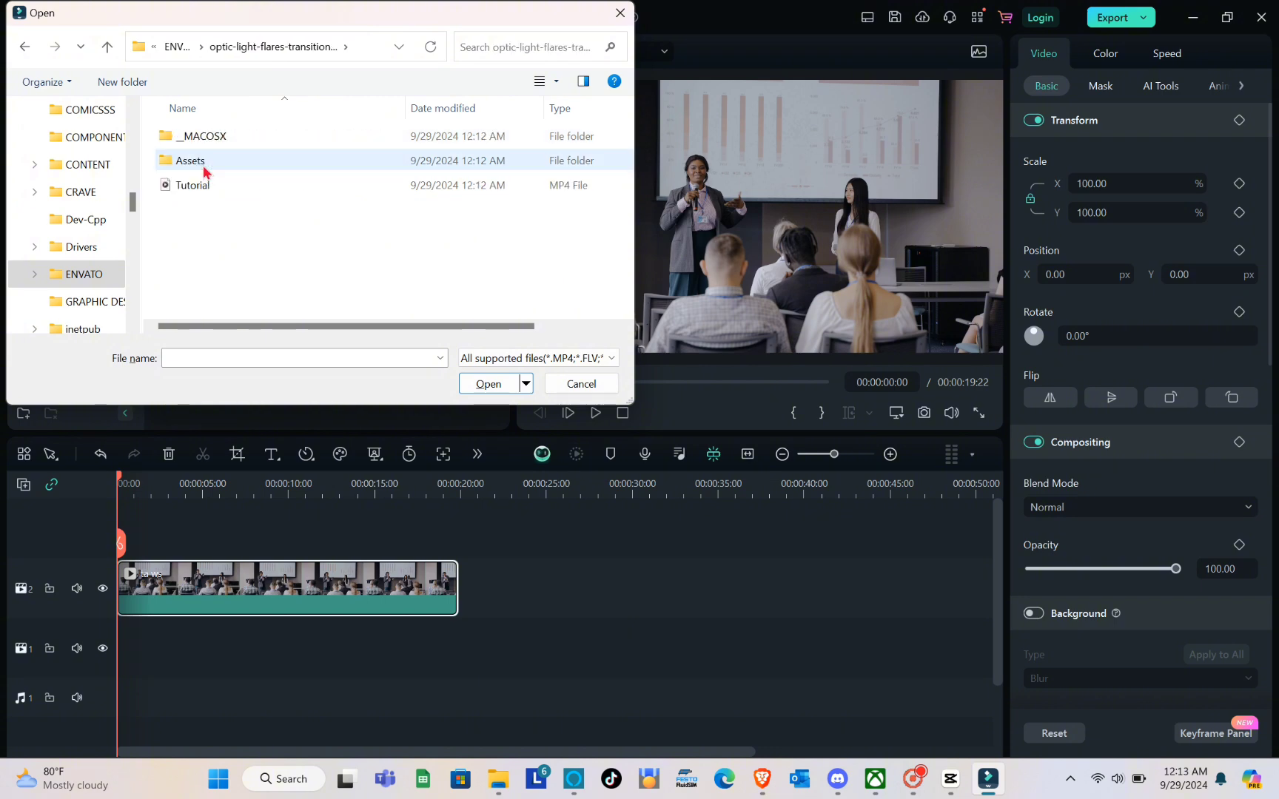
click(188, 167)
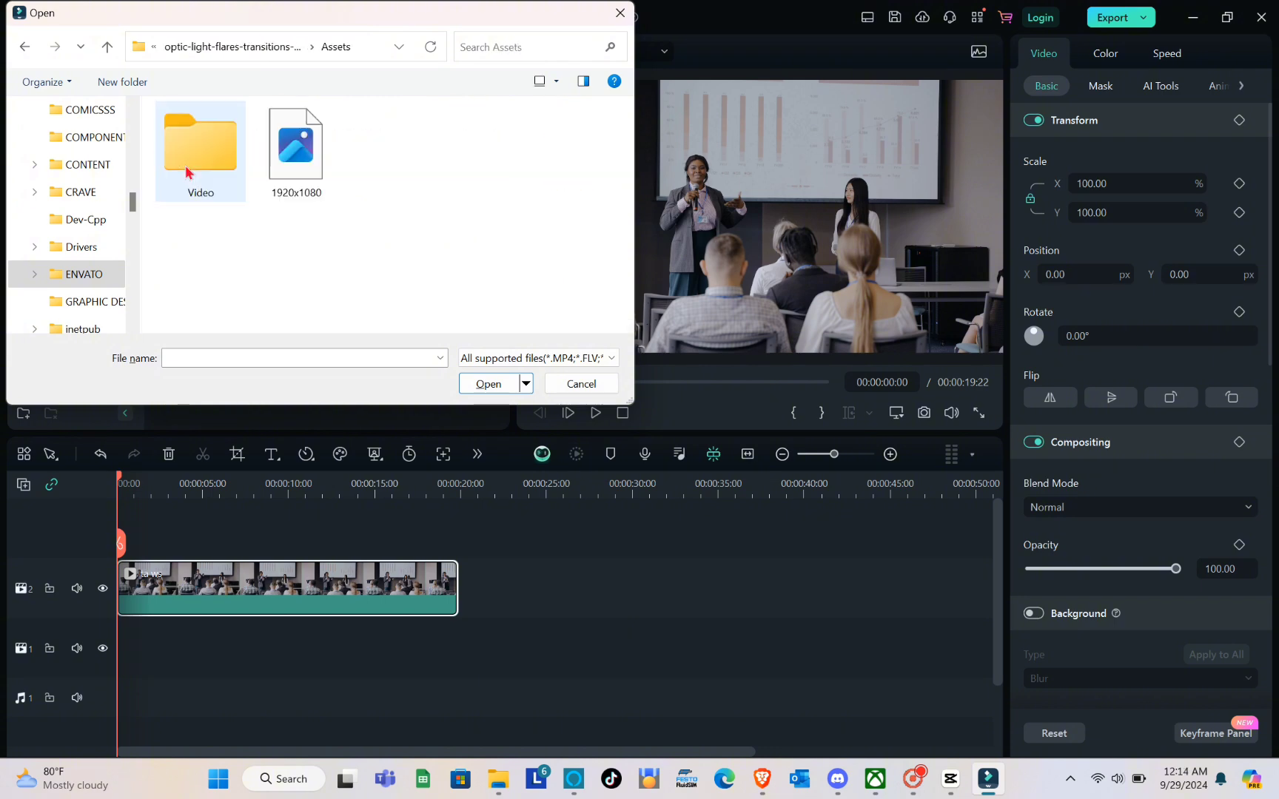
double_click(212, 175)
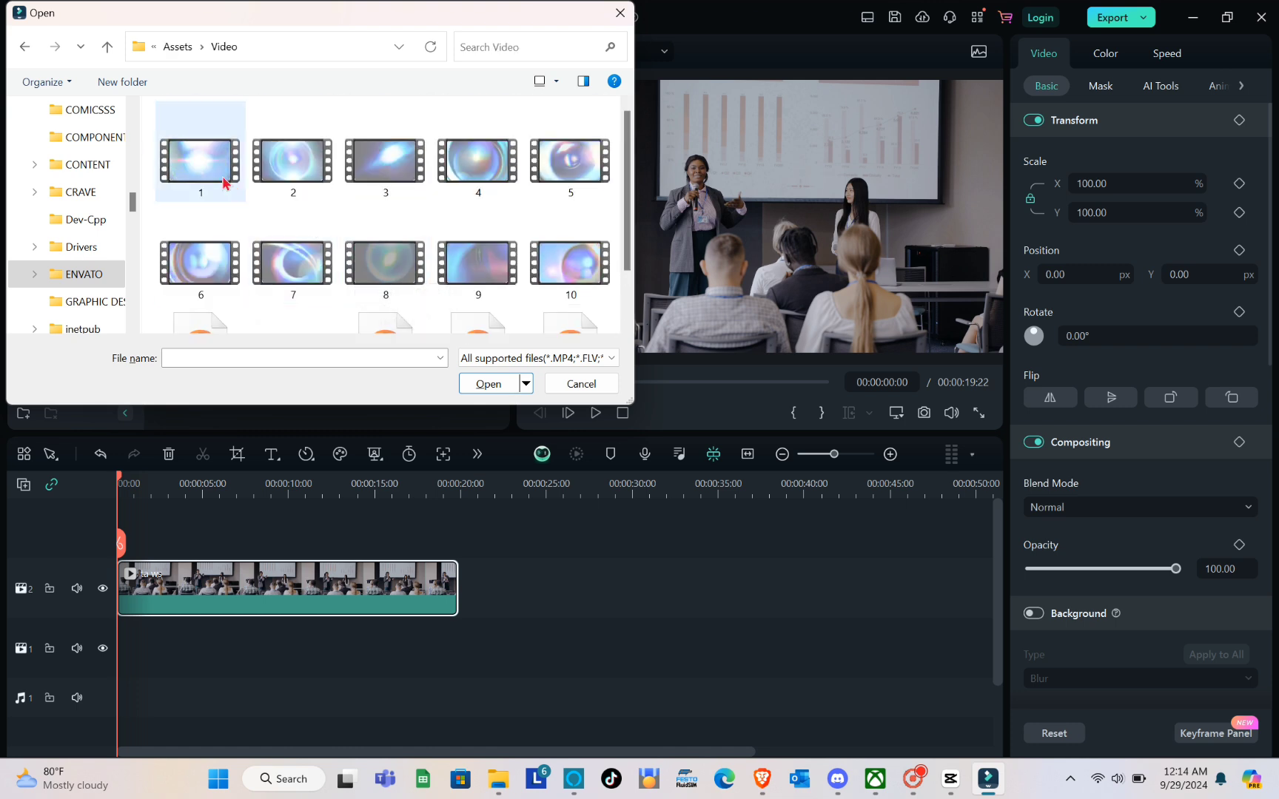
- Import flare clips 1, 2, 3, 4, 9 and 10 into the project media and decline creating proxy files
click(225, 182)
ctrl+click(274, 168)
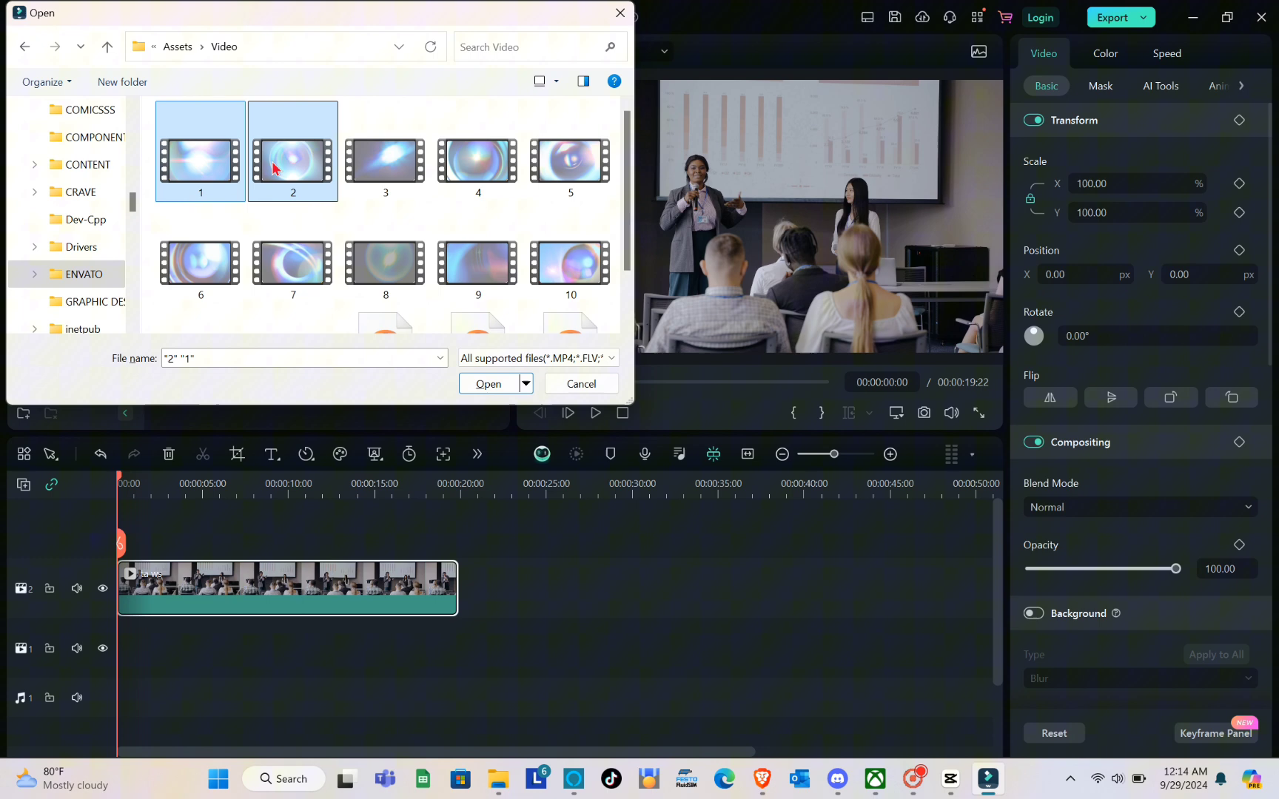
ctrl+click(376, 150)
ctrl+click(480, 151)
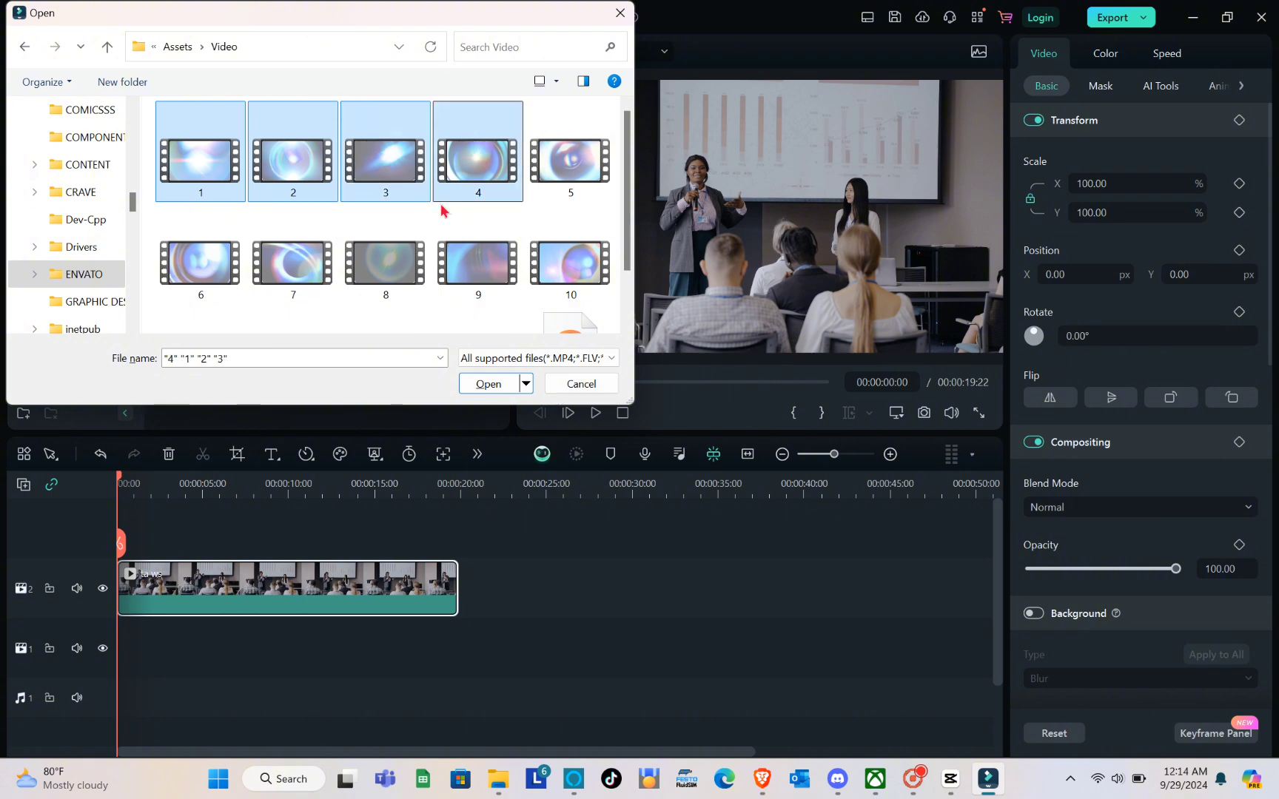
ctrl+click(475, 257)
ctrl+click(574, 276)
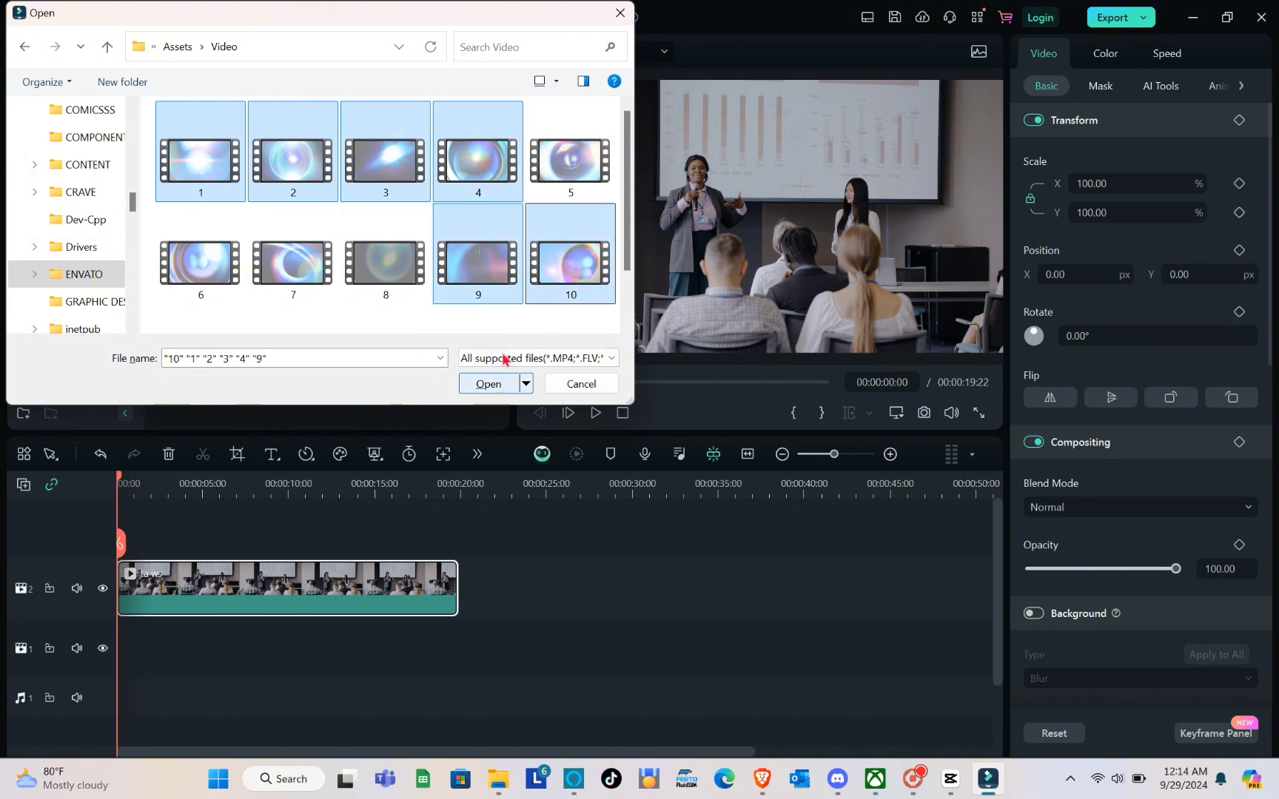
click(485, 384)
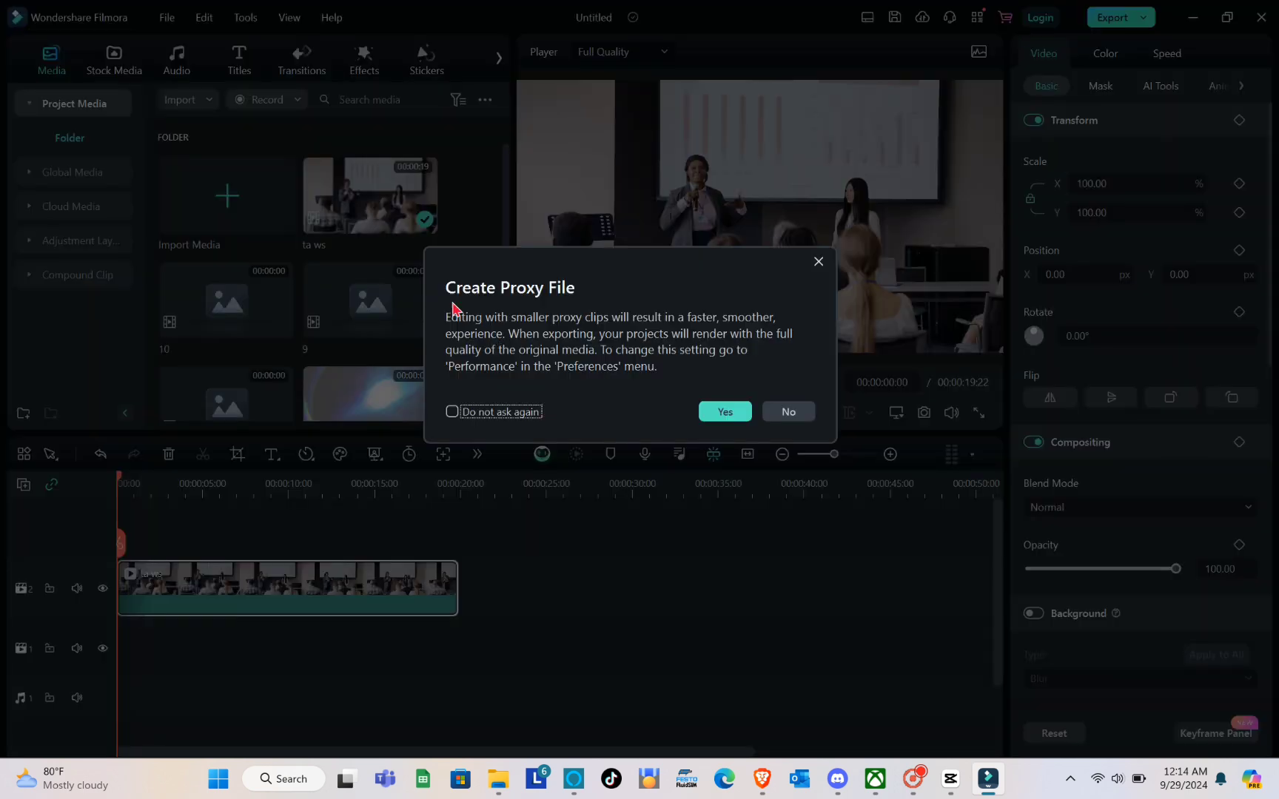
click(775, 417)
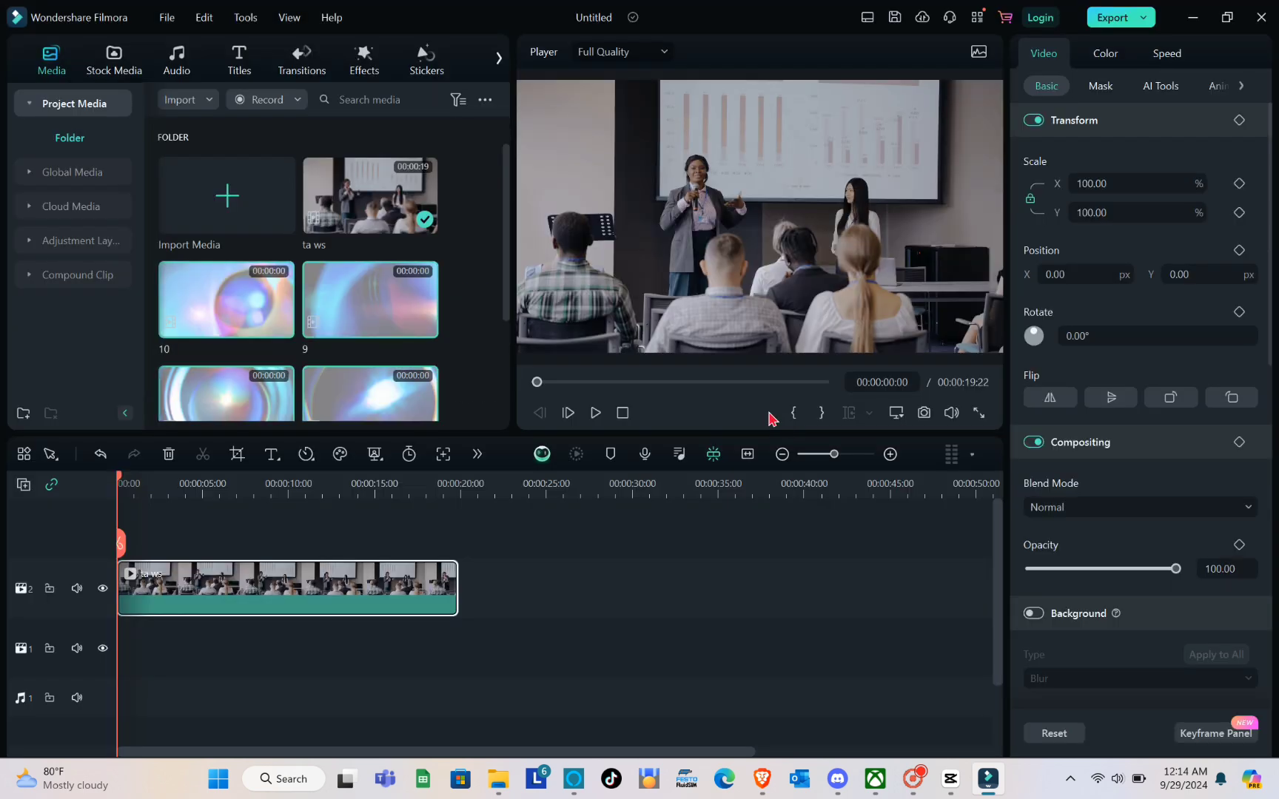
scroll(286, 317, down, 2)
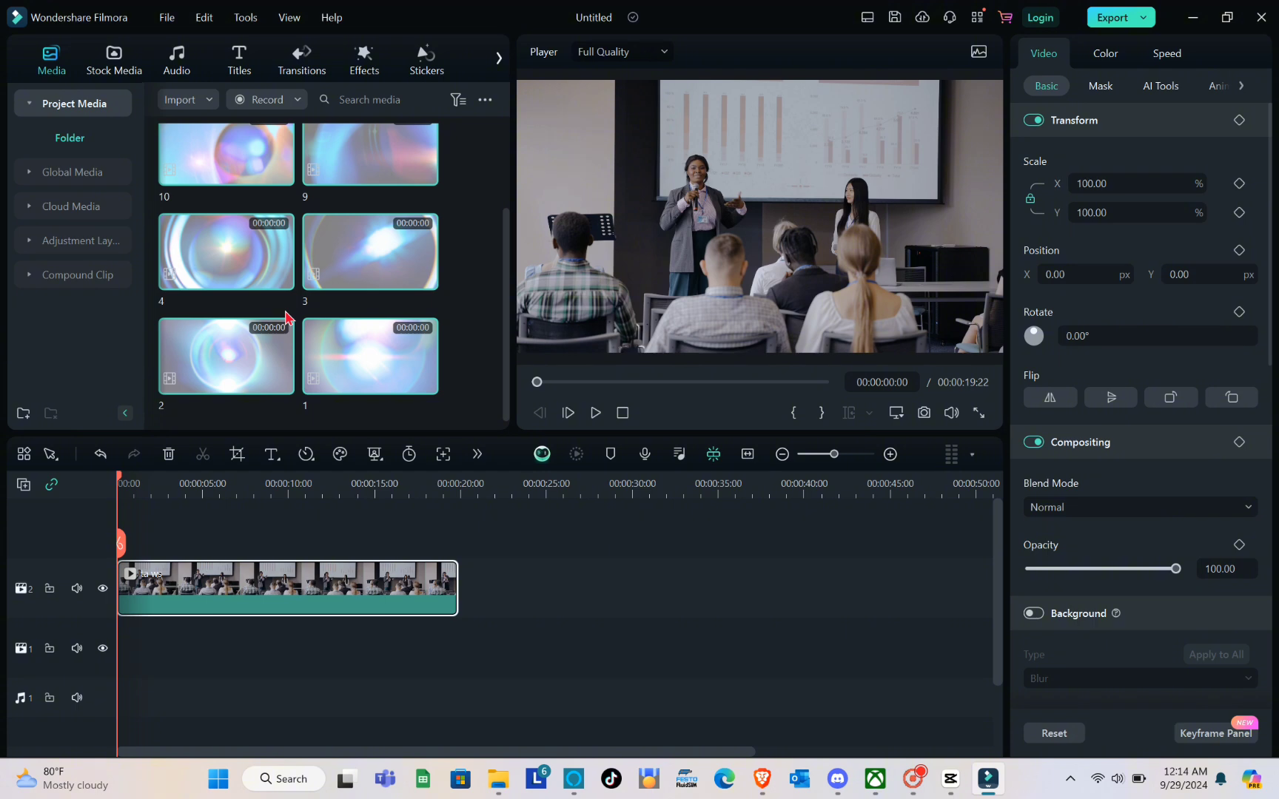
scroll(286, 317, up, 2)
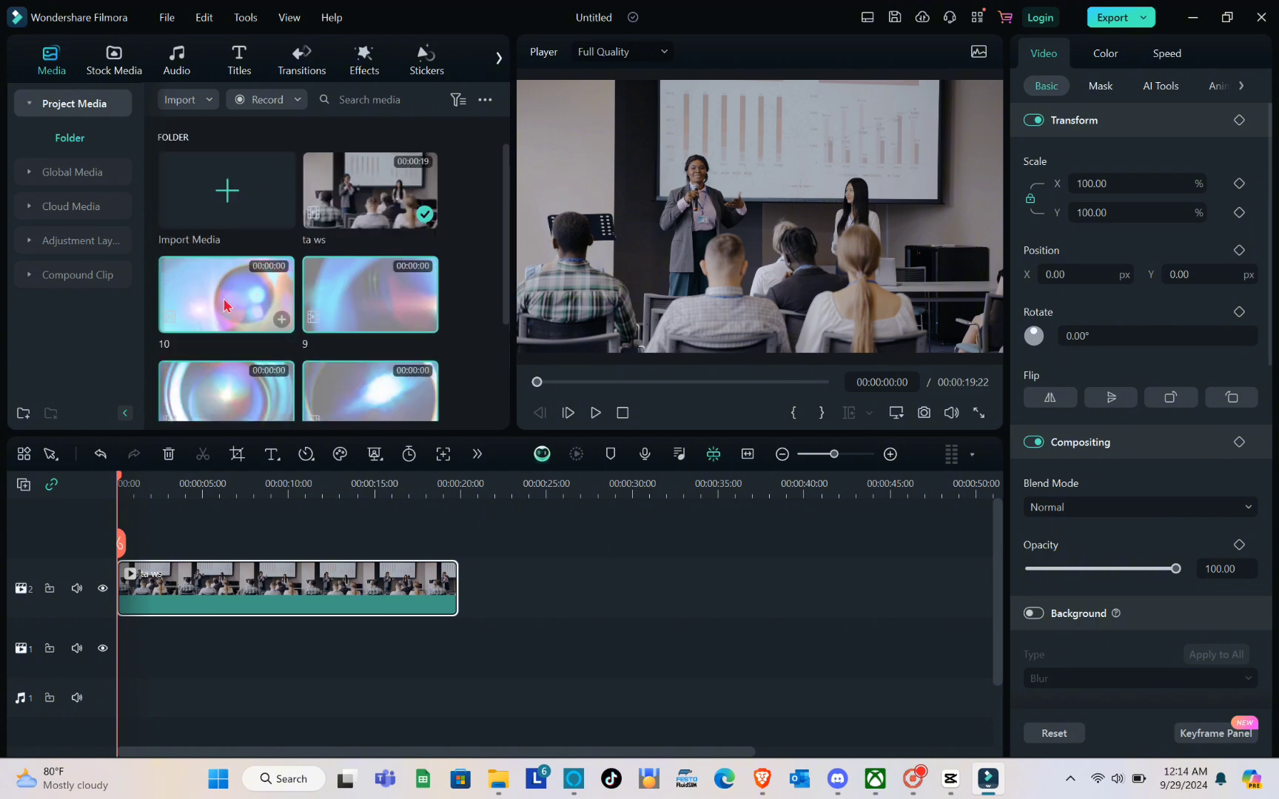
drag(224, 305, 146, 536)
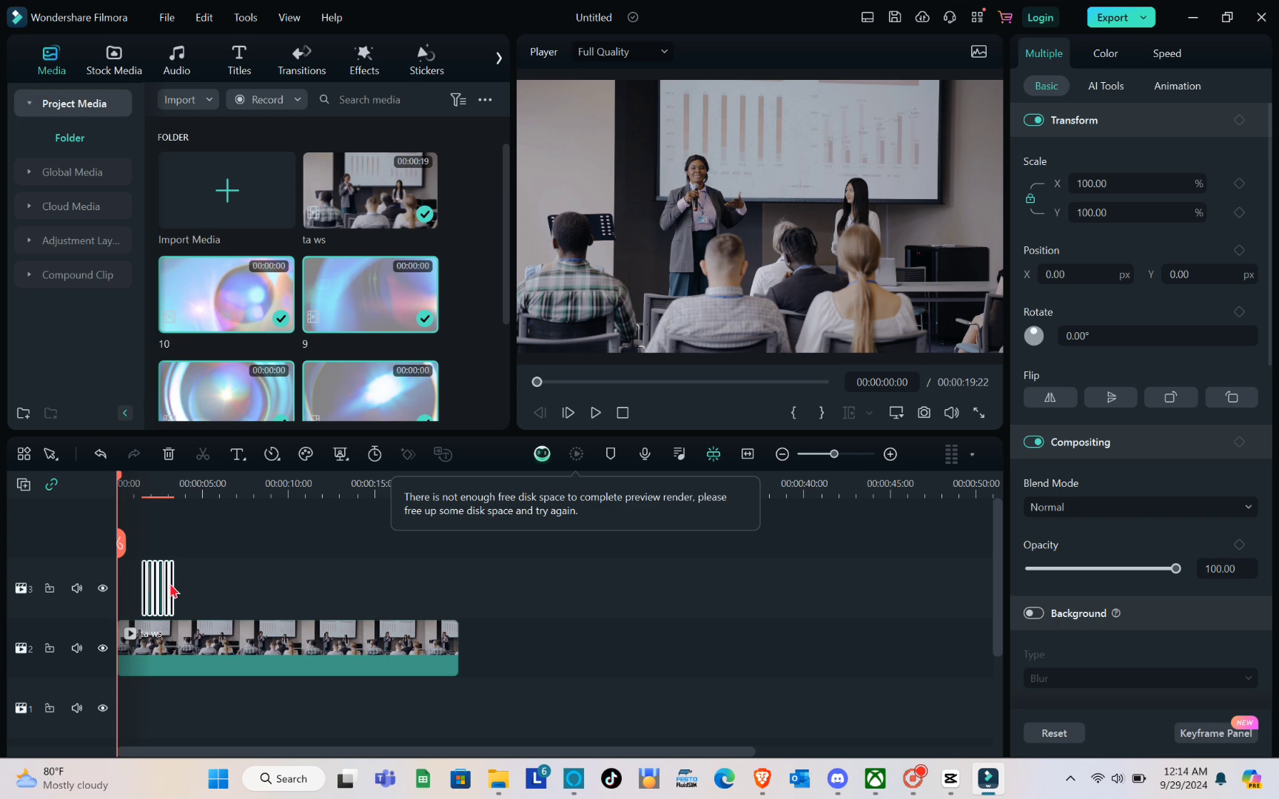
click(156, 590)
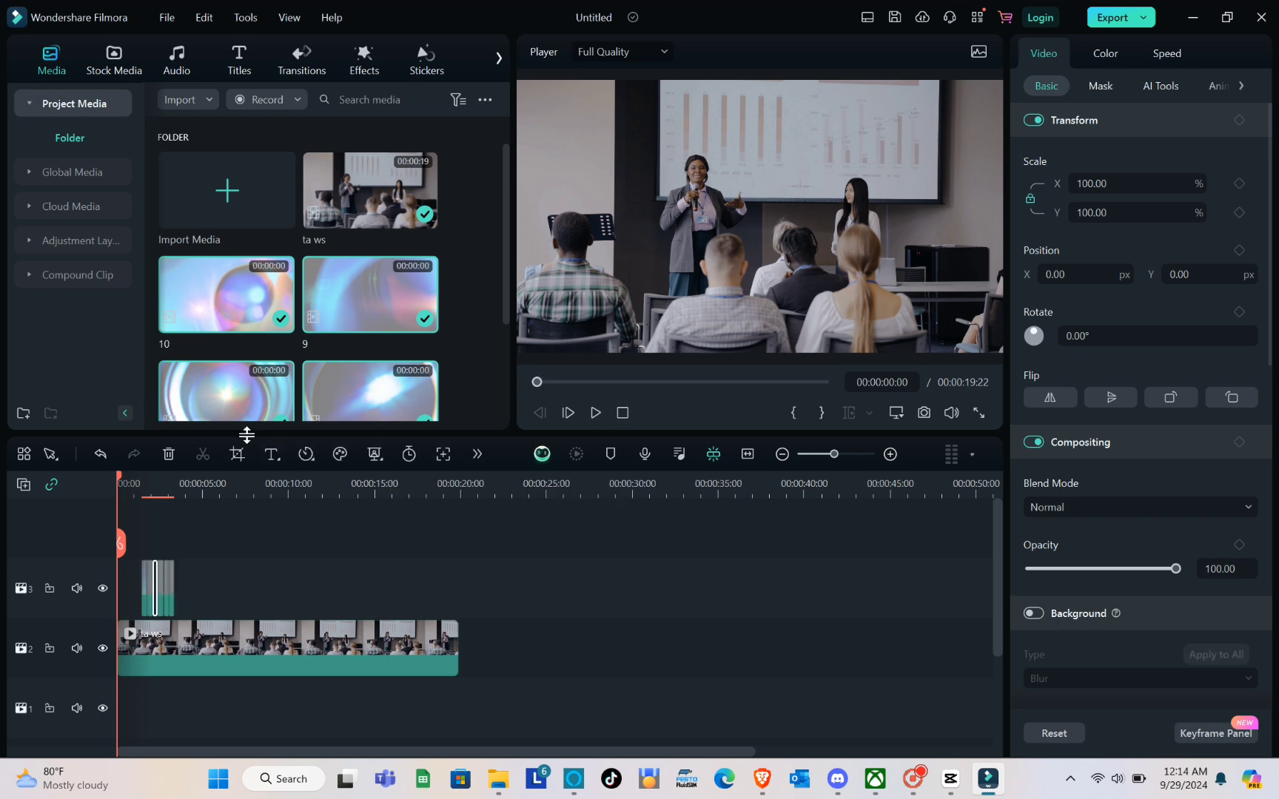
click(101, 456)
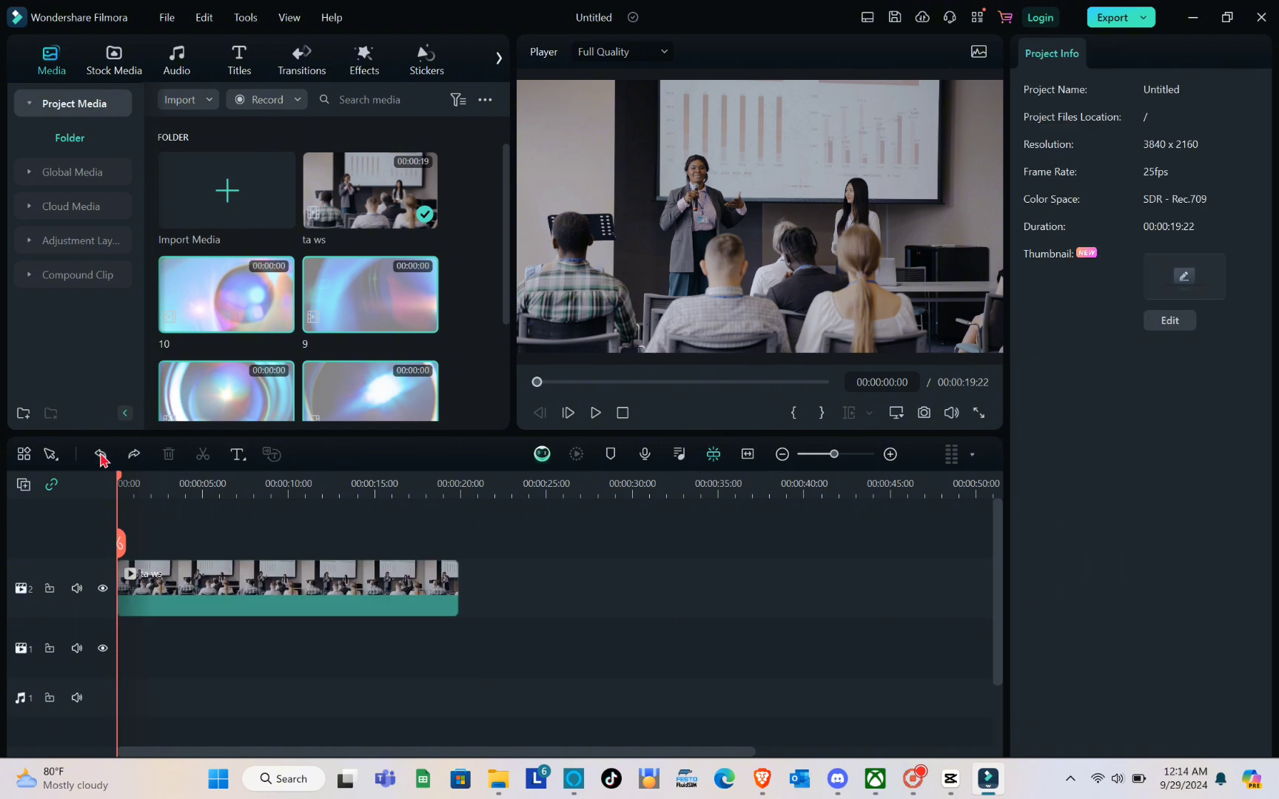
- Place only flare clip 9 on a new track above the ta ws clip, shortly after its beginning
click(343, 304)
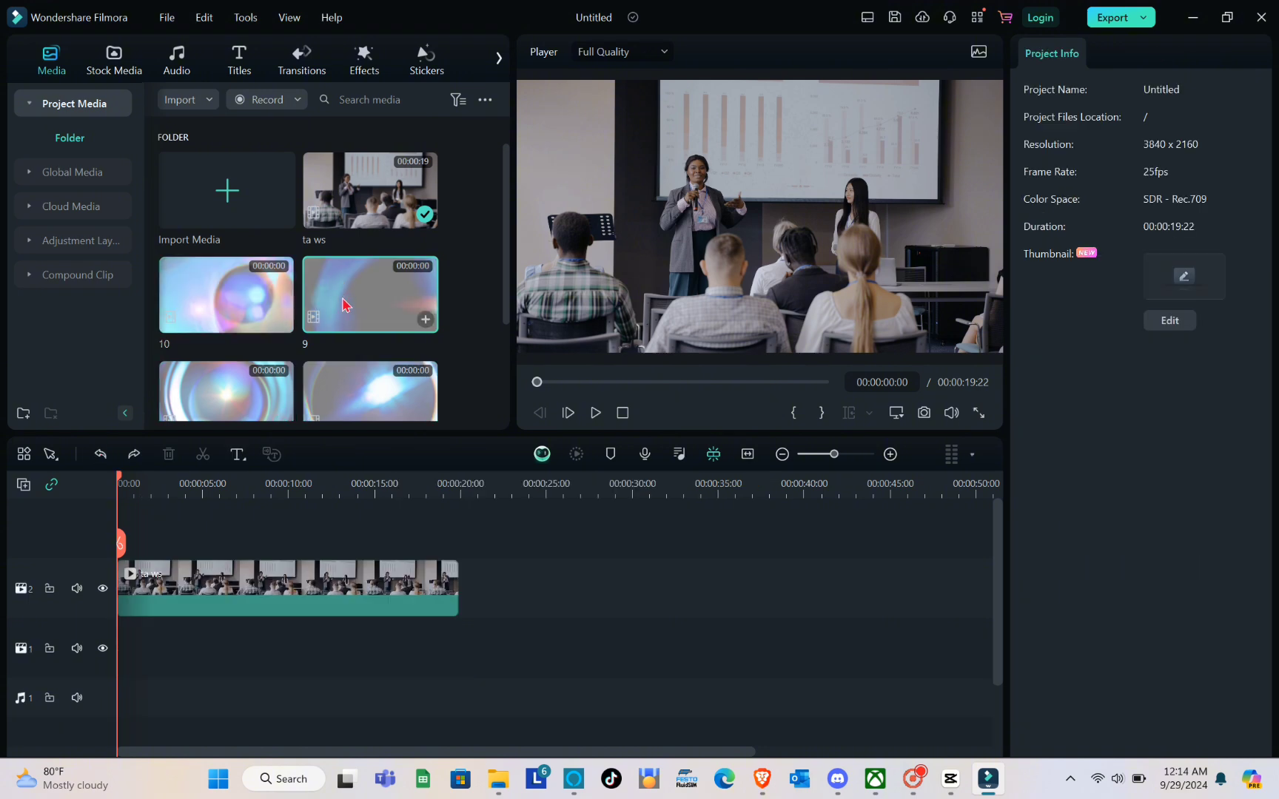
drag(343, 304, 143, 543)
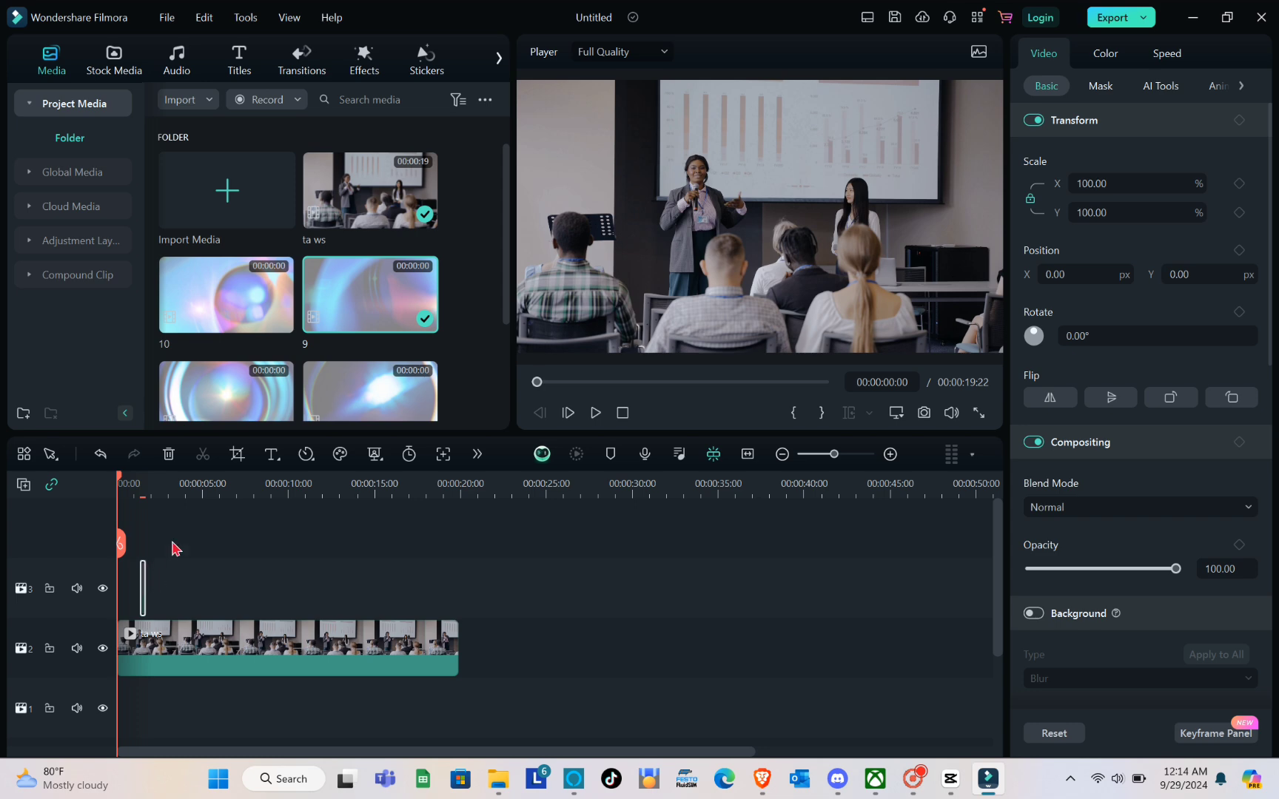
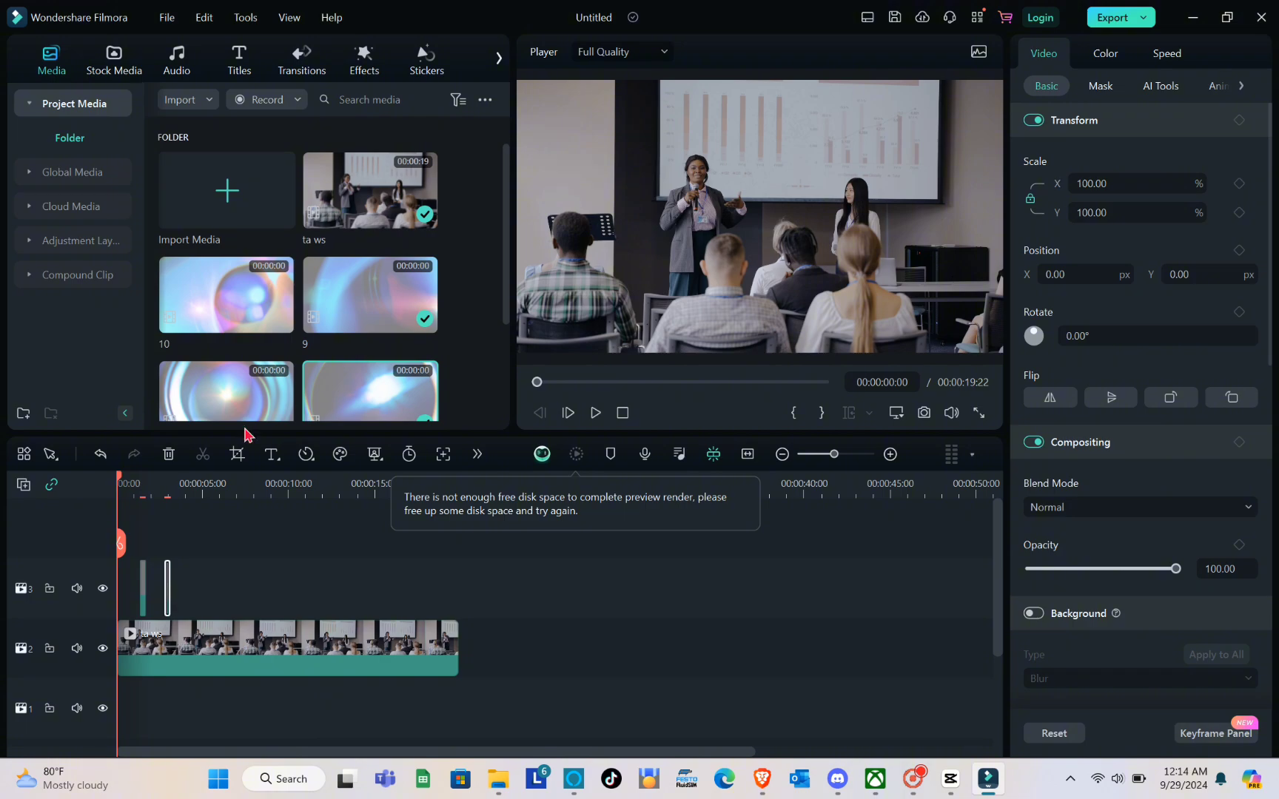
- Place flare clip 4 at about 5 seconds on the overlay track, clip 2 at about 6.5 seconds, and clip 1 directly before clip 4
drag(227, 402, 199, 592)
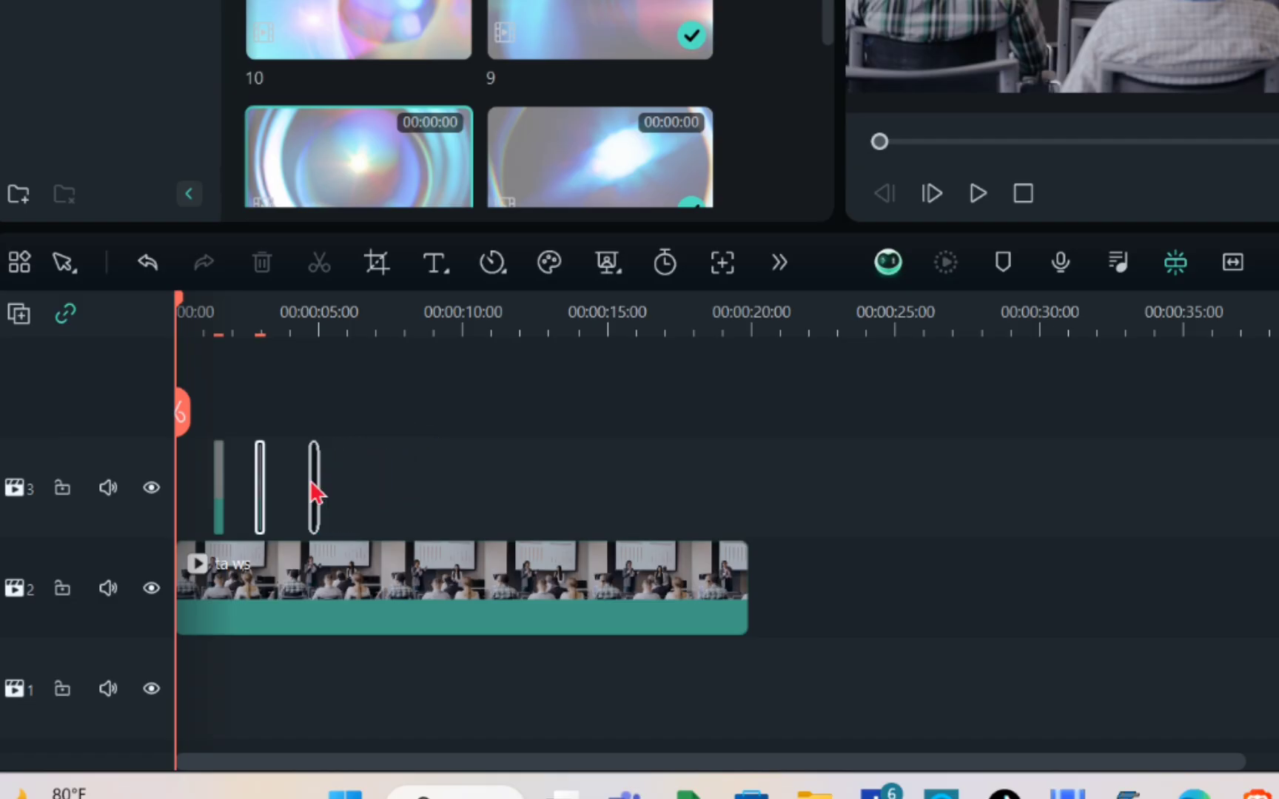
drag(317, 492, 317, 493)
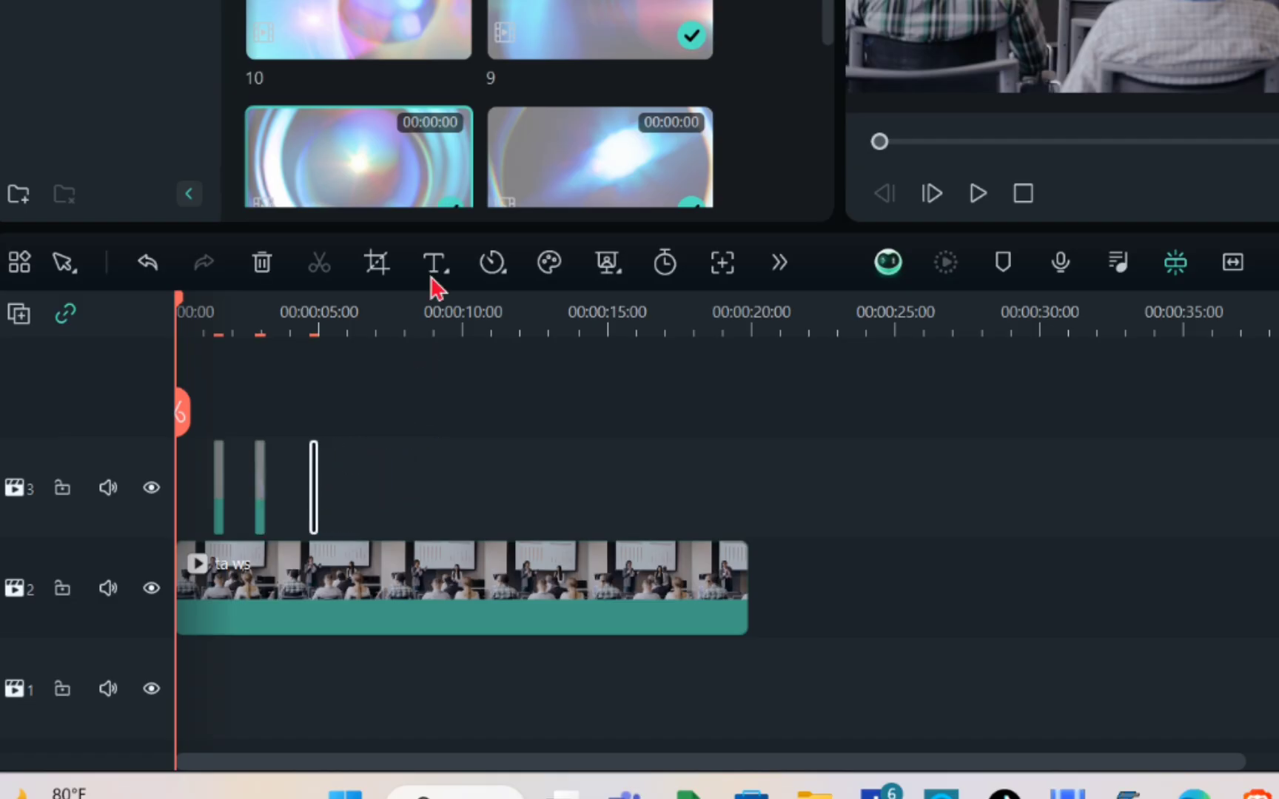
scroll(381, 148, down, 5)
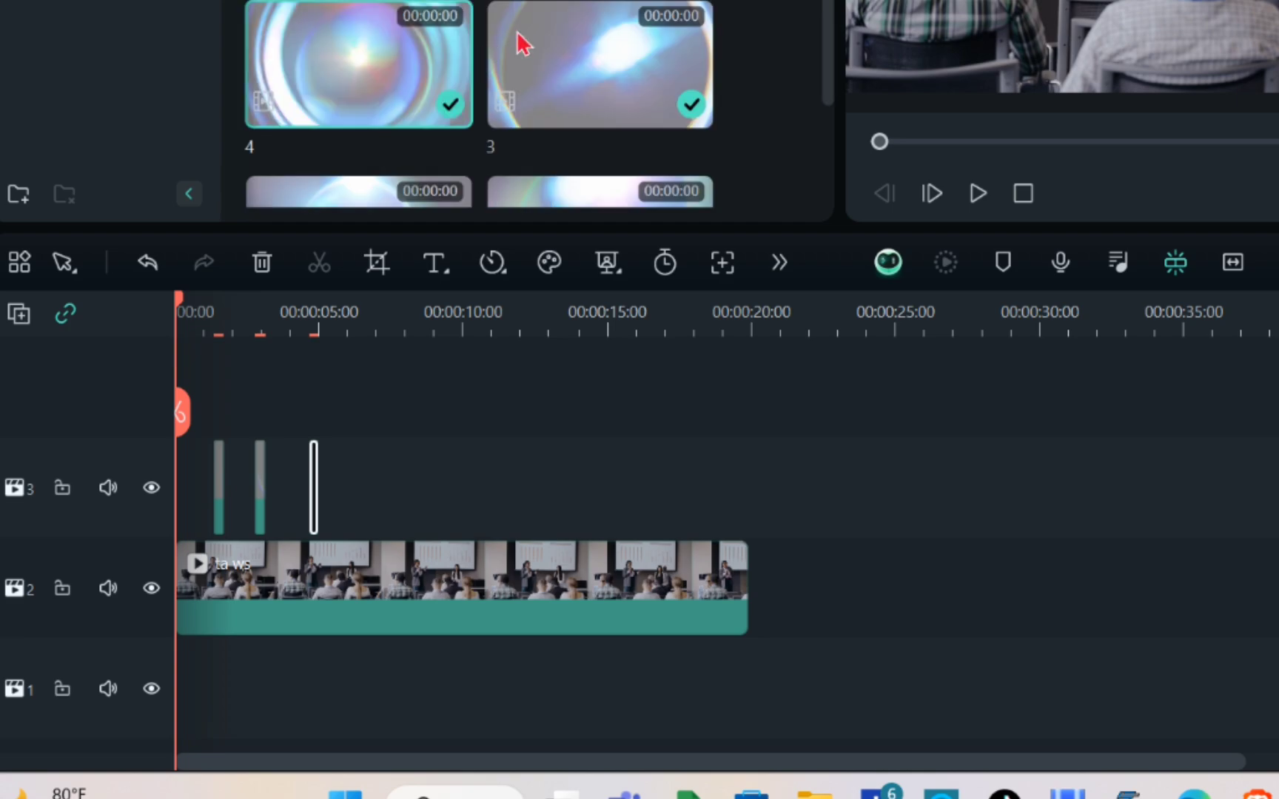
click(540, 42)
scroll(538, 44, down, 2)
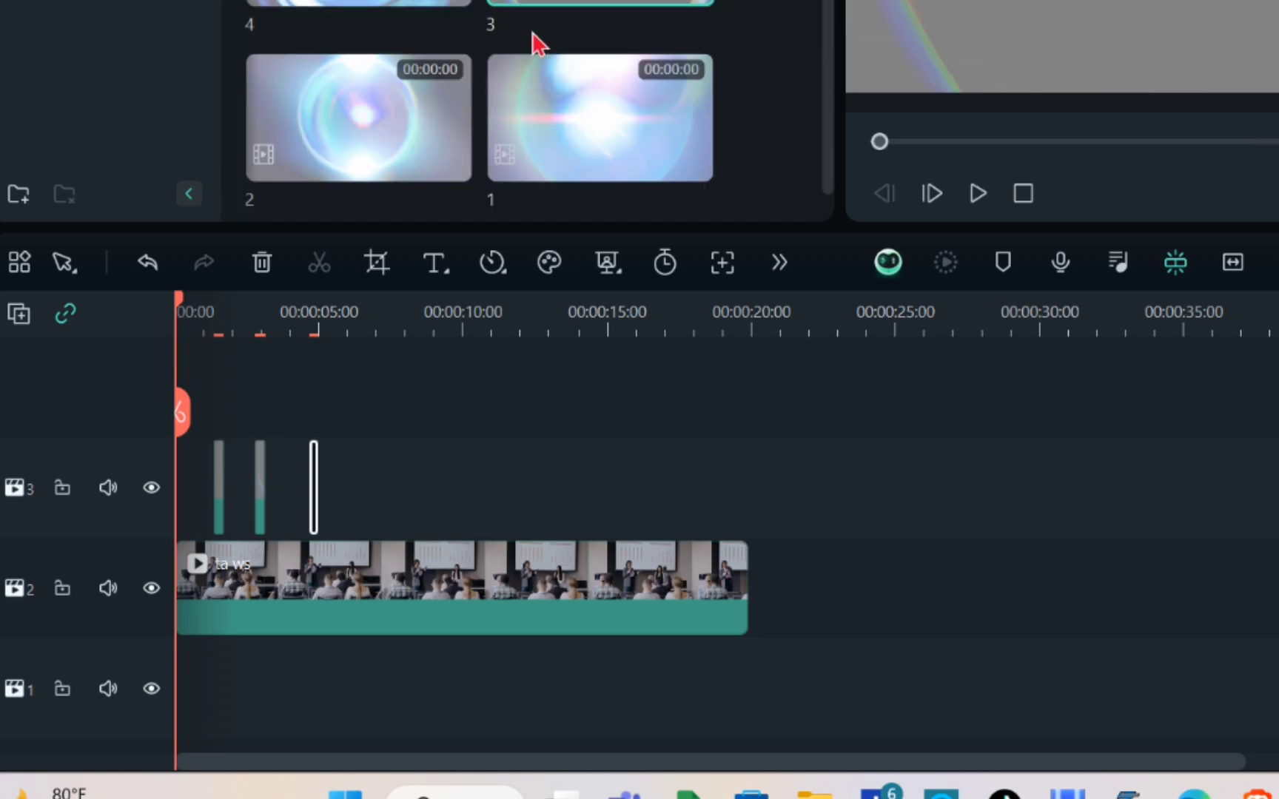
drag(244, 366, 229, 592)
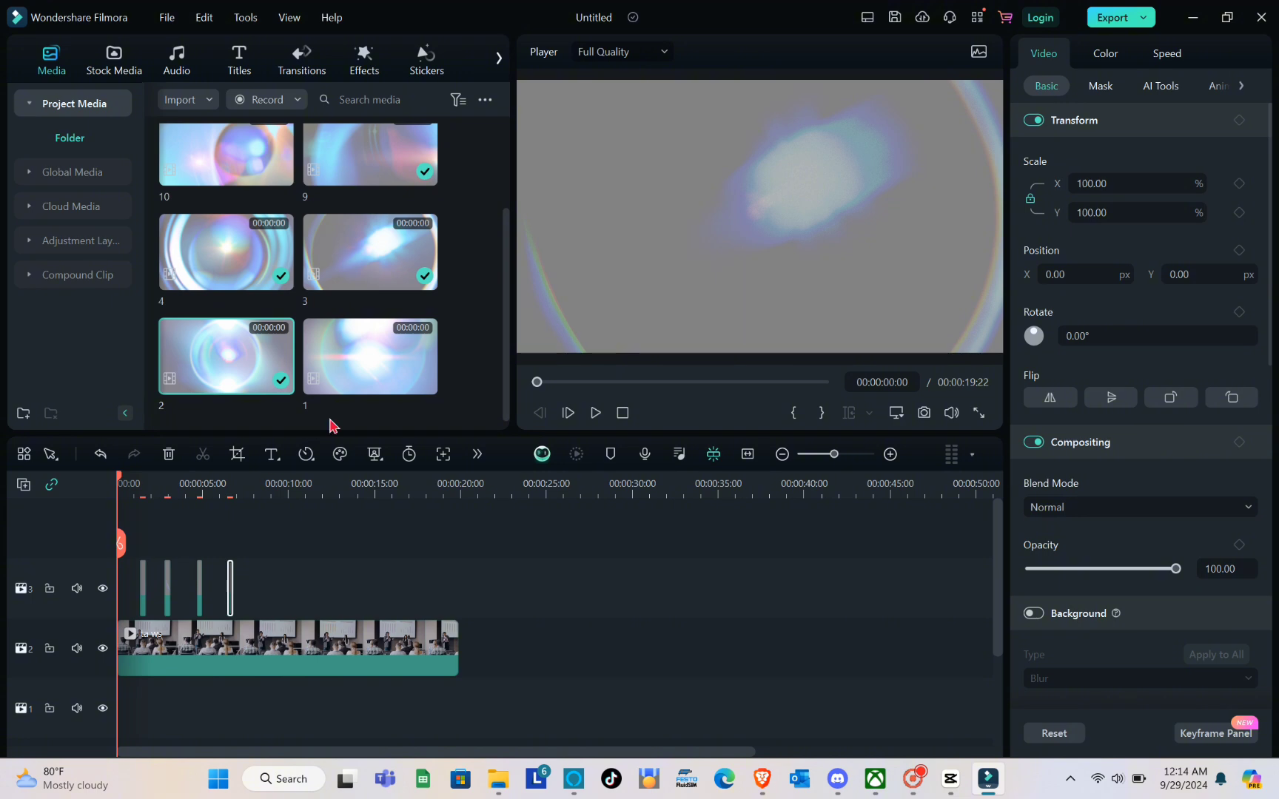
drag(320, 362, 185, 590)
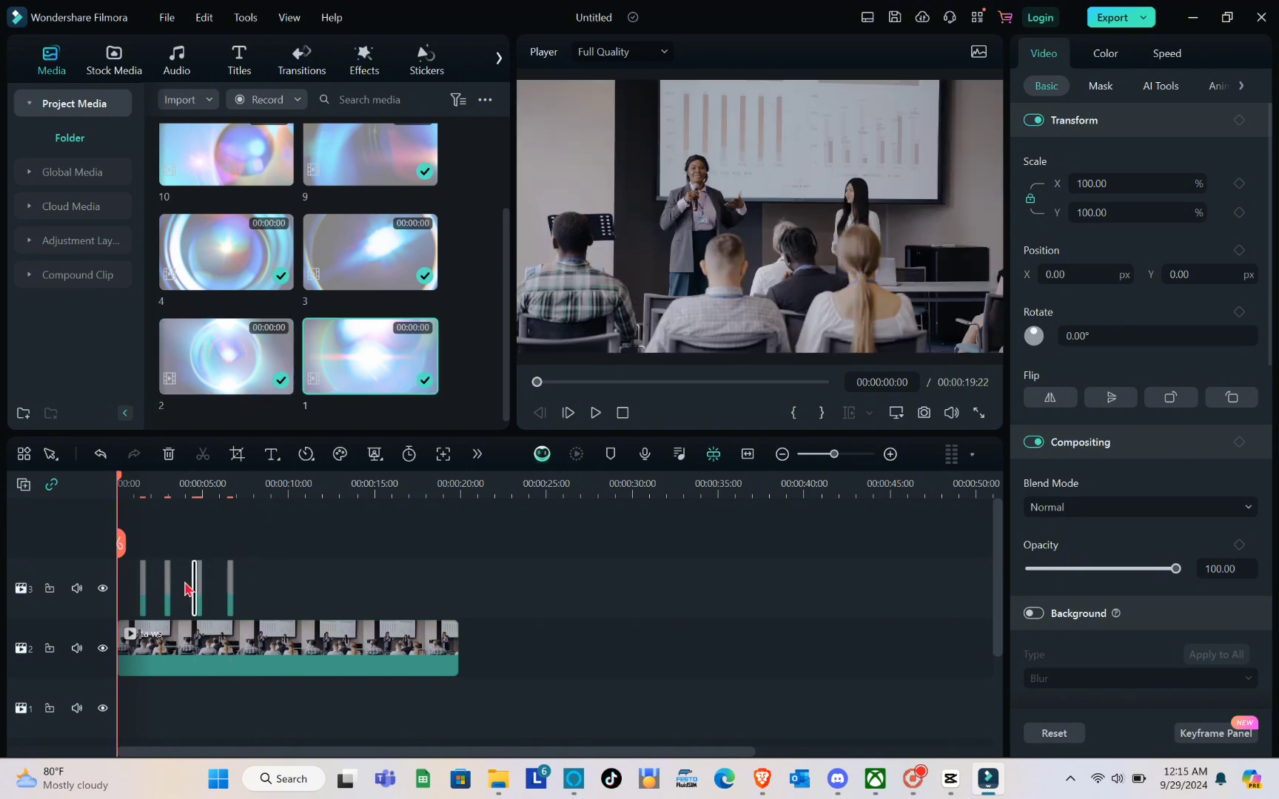
click(142, 587)
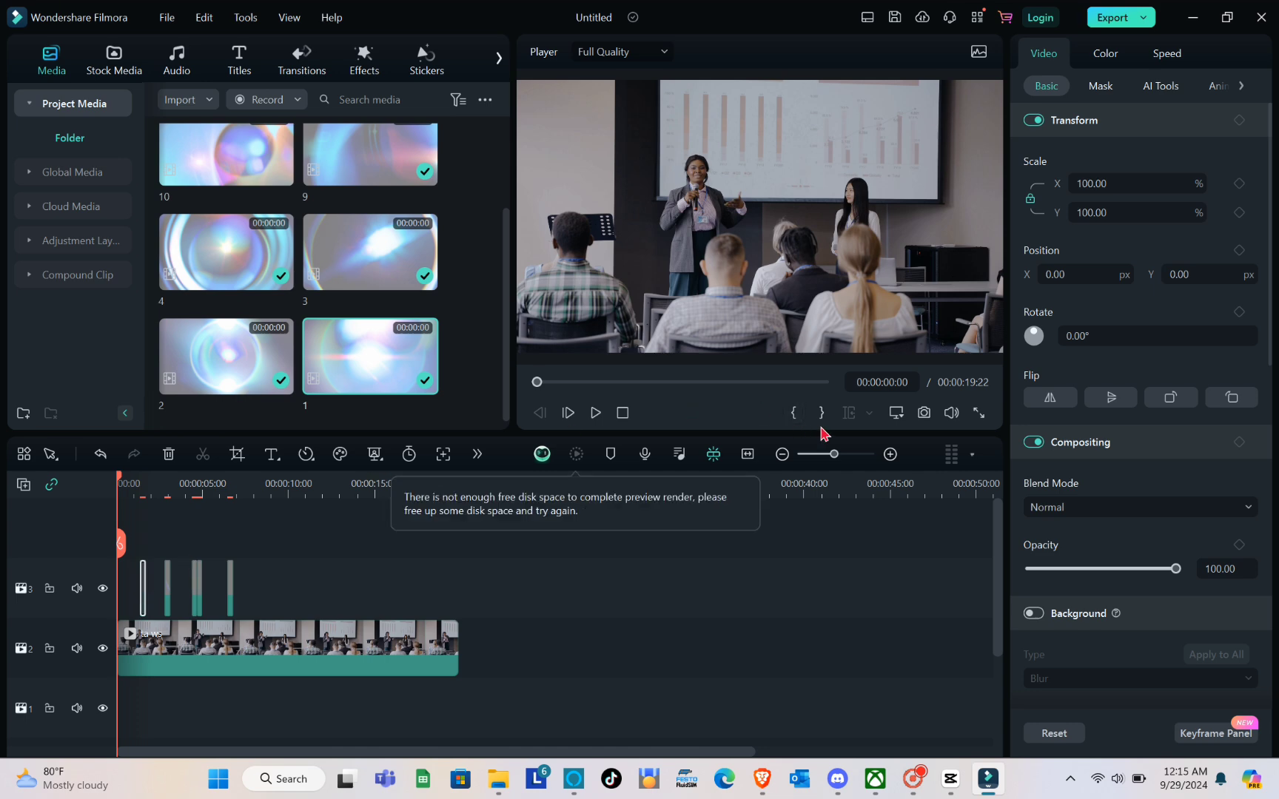
scroll(1110, 533, down, 2)
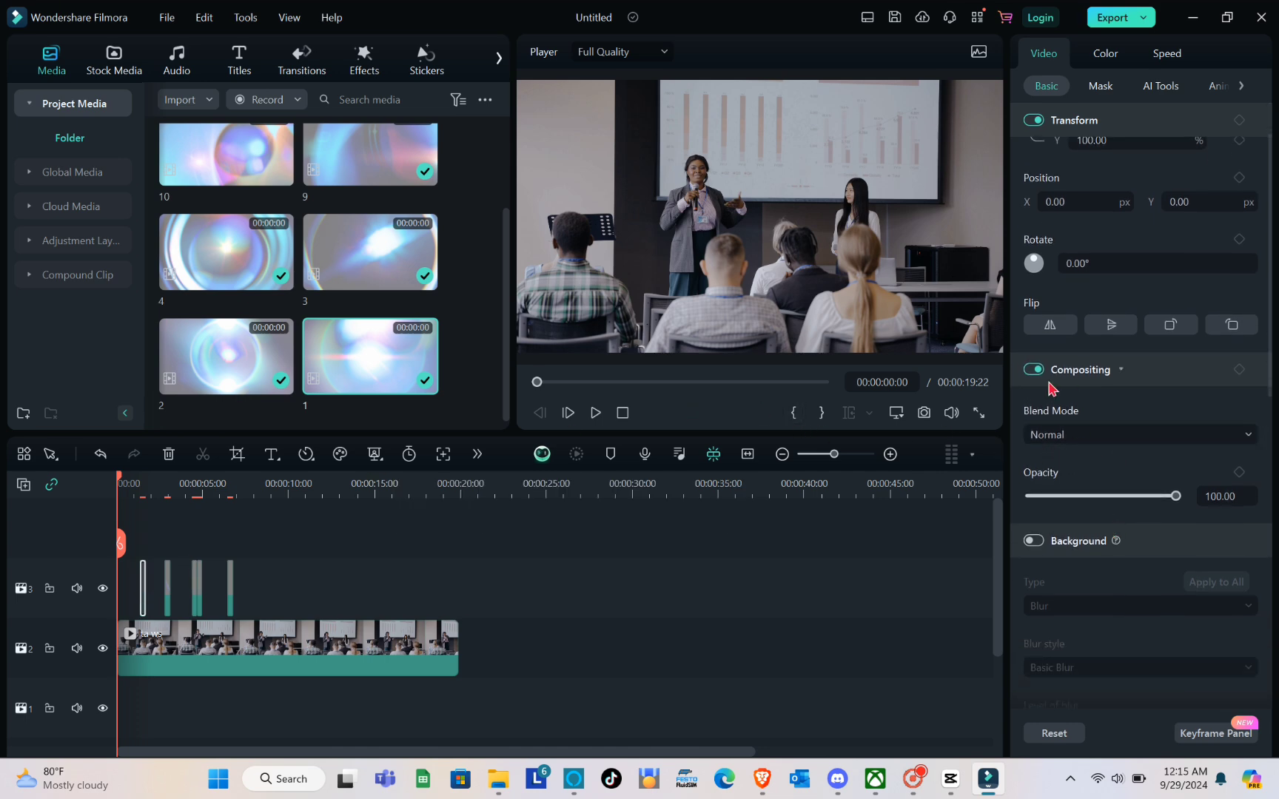
click(1103, 433)
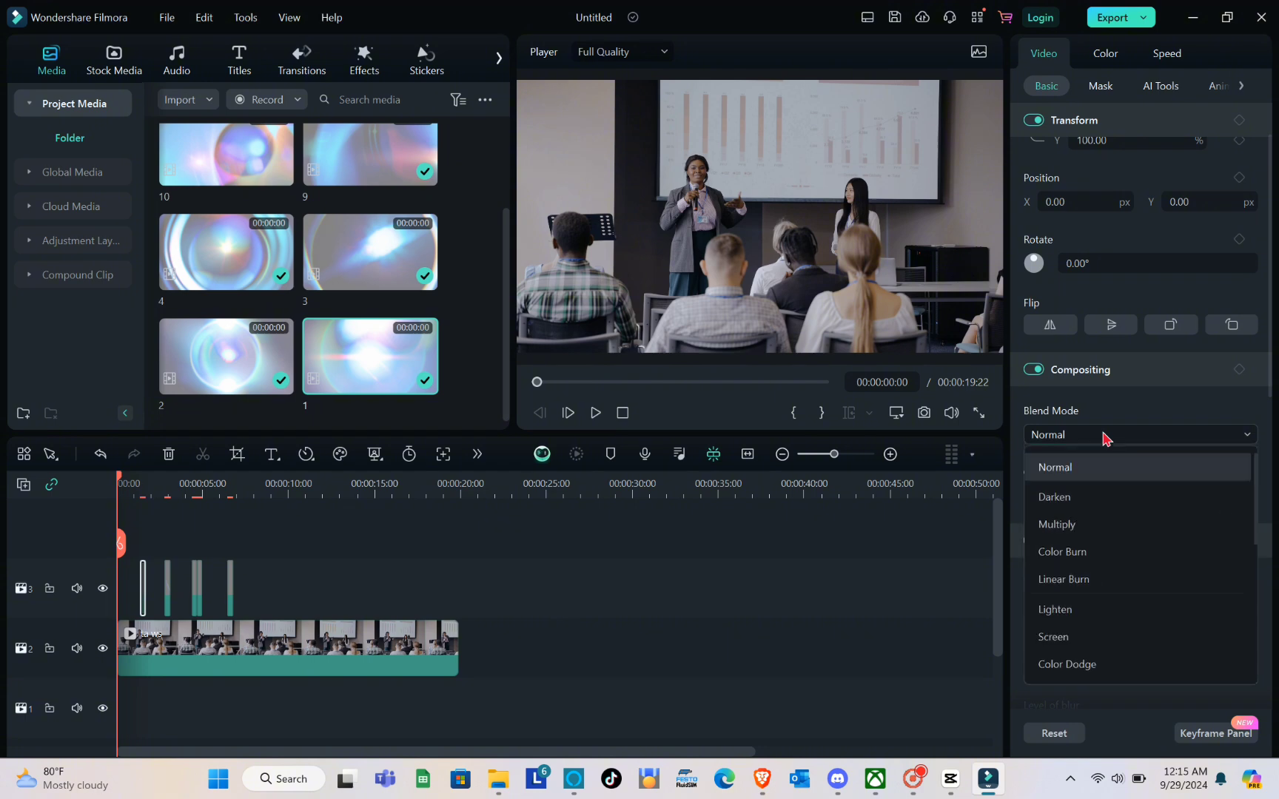
- Play the timeline from the start through all the flare clips, pause, and return the playhead to the beginning
click(595, 413)
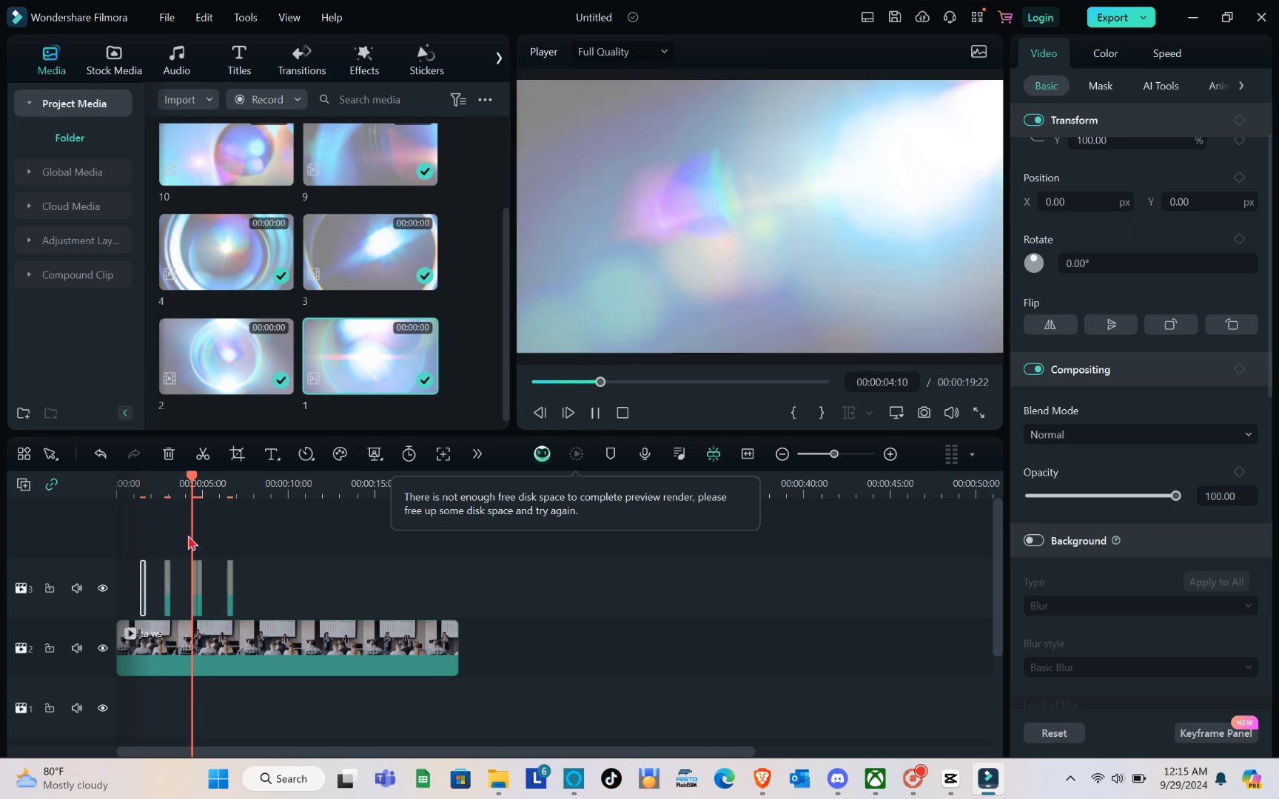
click(596, 413)
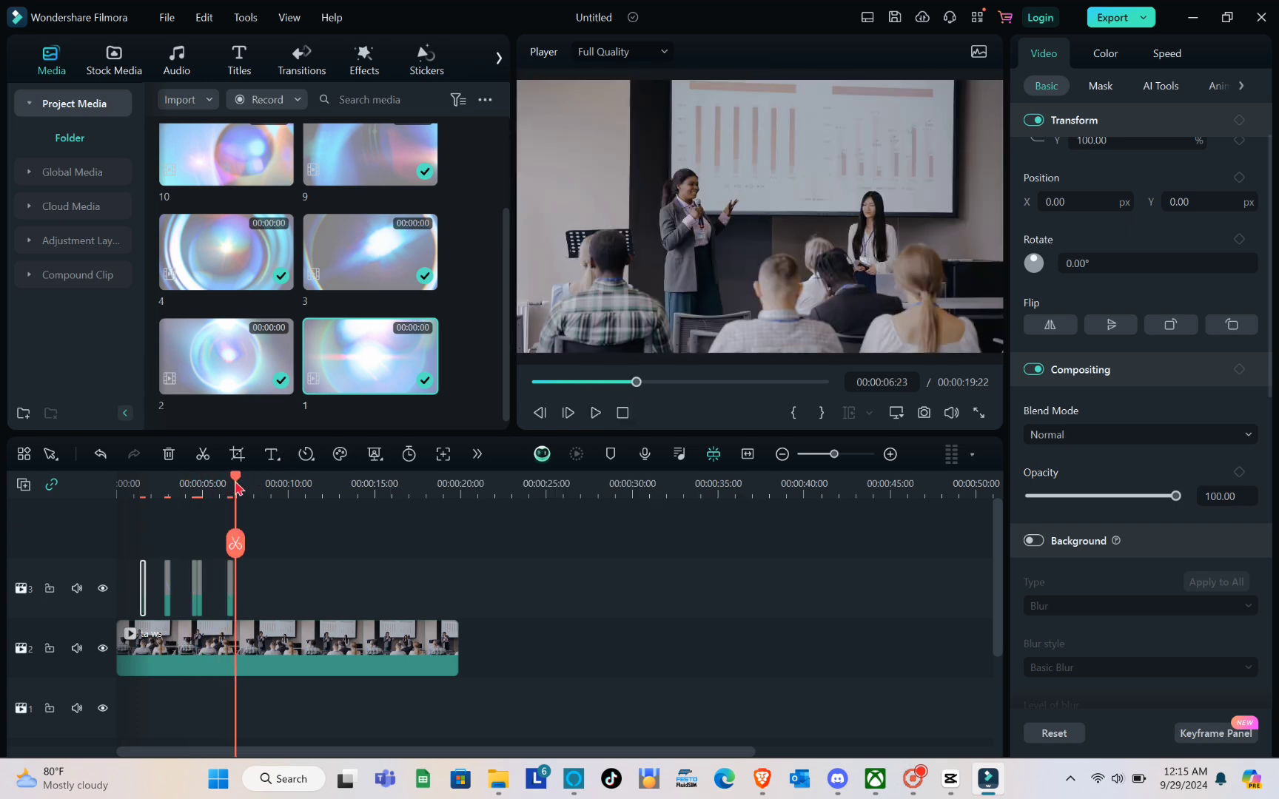
drag(237, 487, 60, 531)
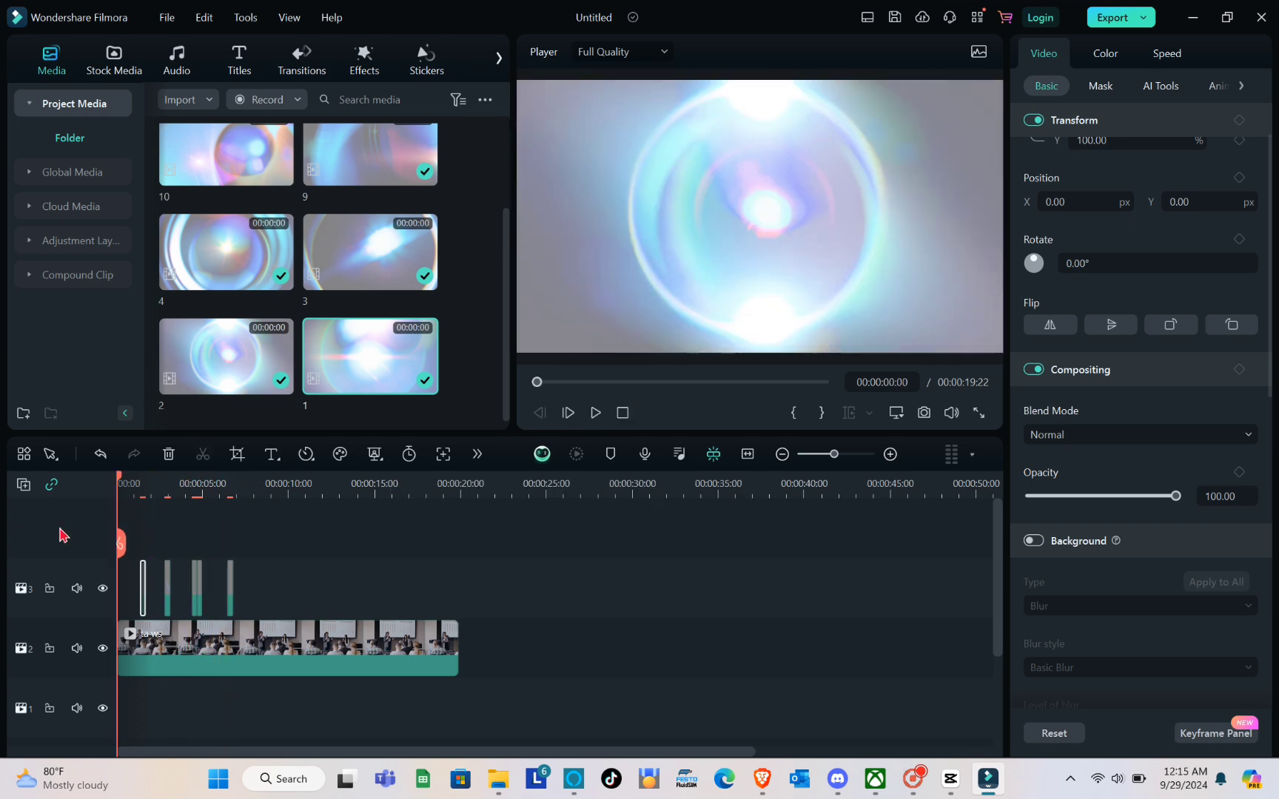
- Set the blend mode of all five flare clips on the overlay track to Screen
click(169, 591)
click(196, 600)
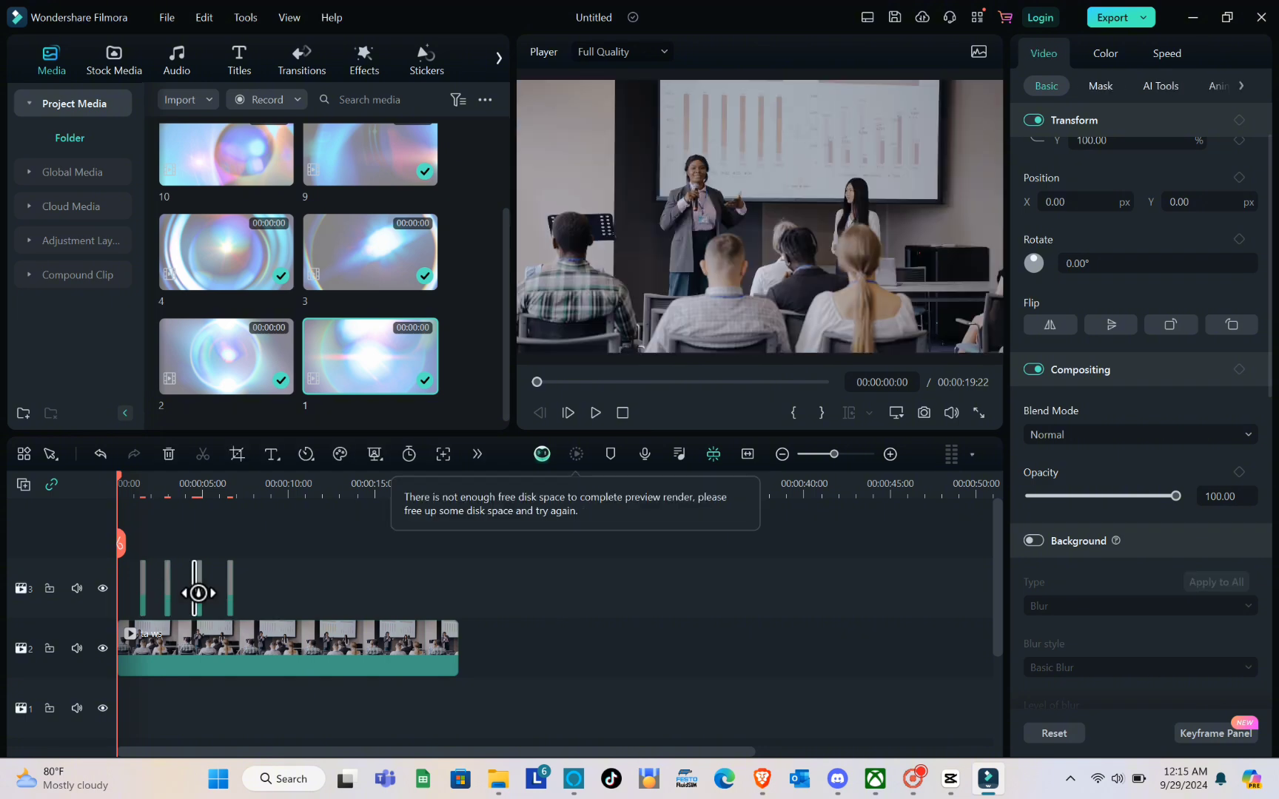
drag(198, 593, 199, 603)
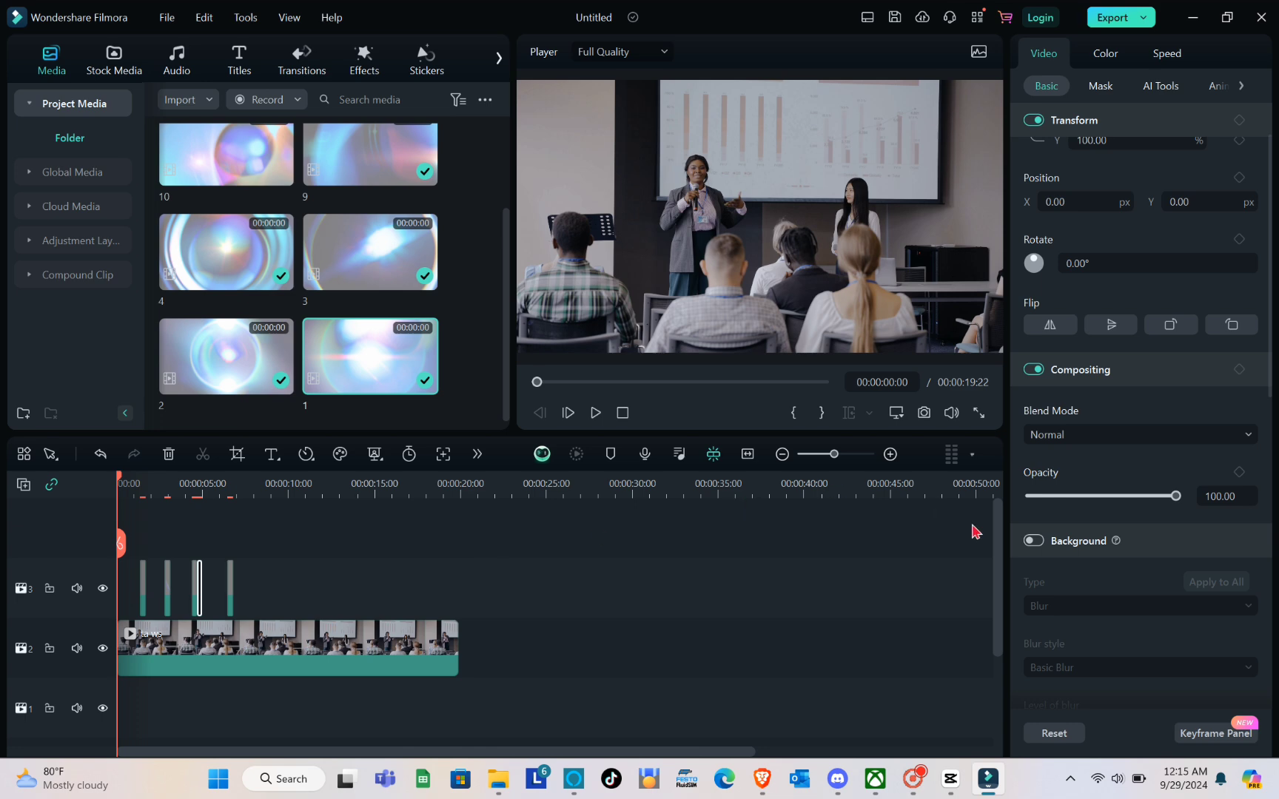
click(143, 603)
scroll(241, 587, up, 3)
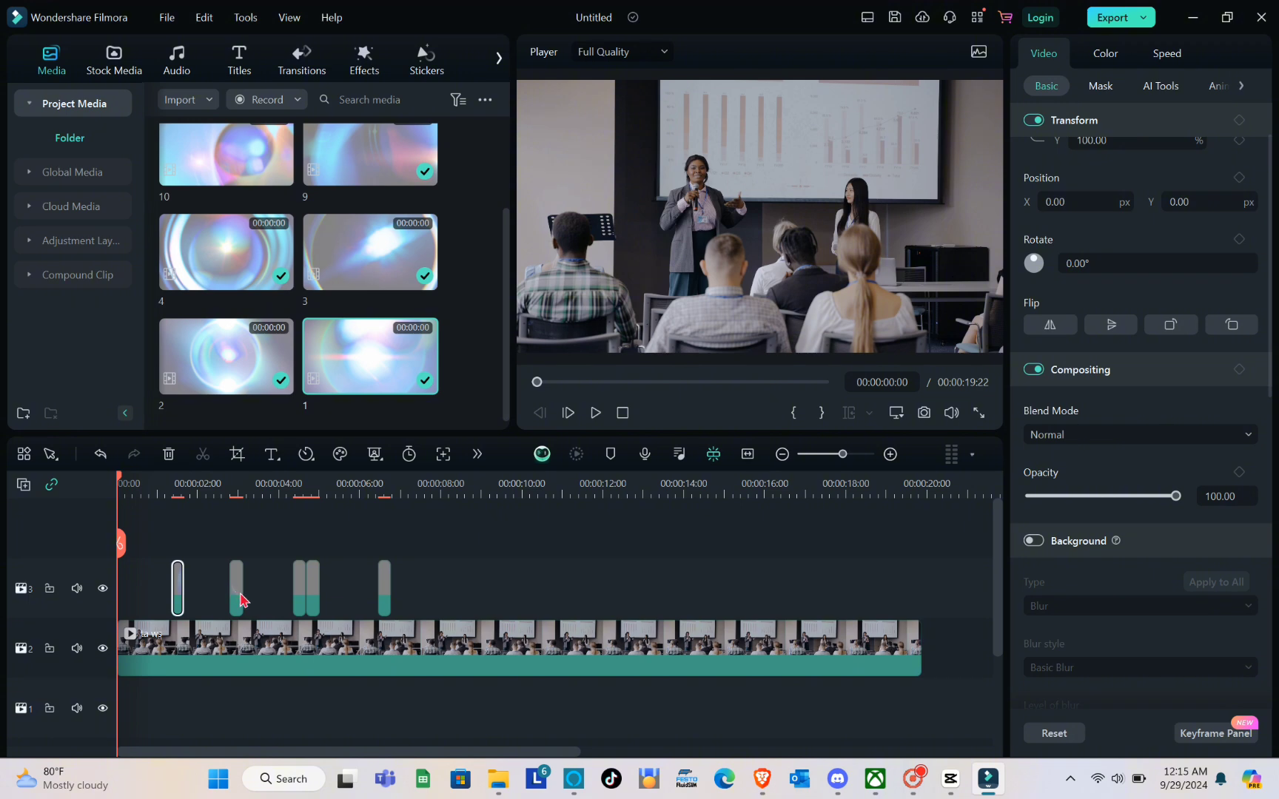
ctrl+click(238, 598)
ctrl+click(299, 607)
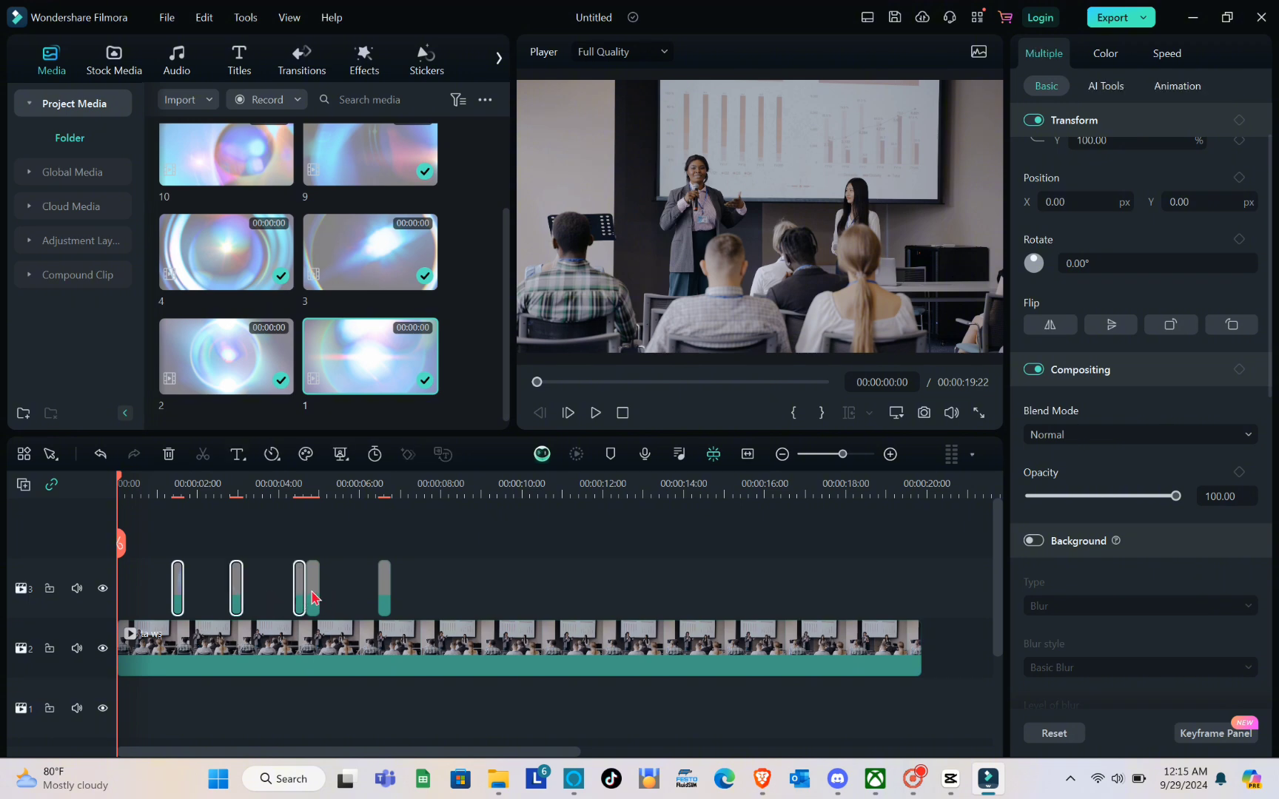
ctrl+click(312, 594)
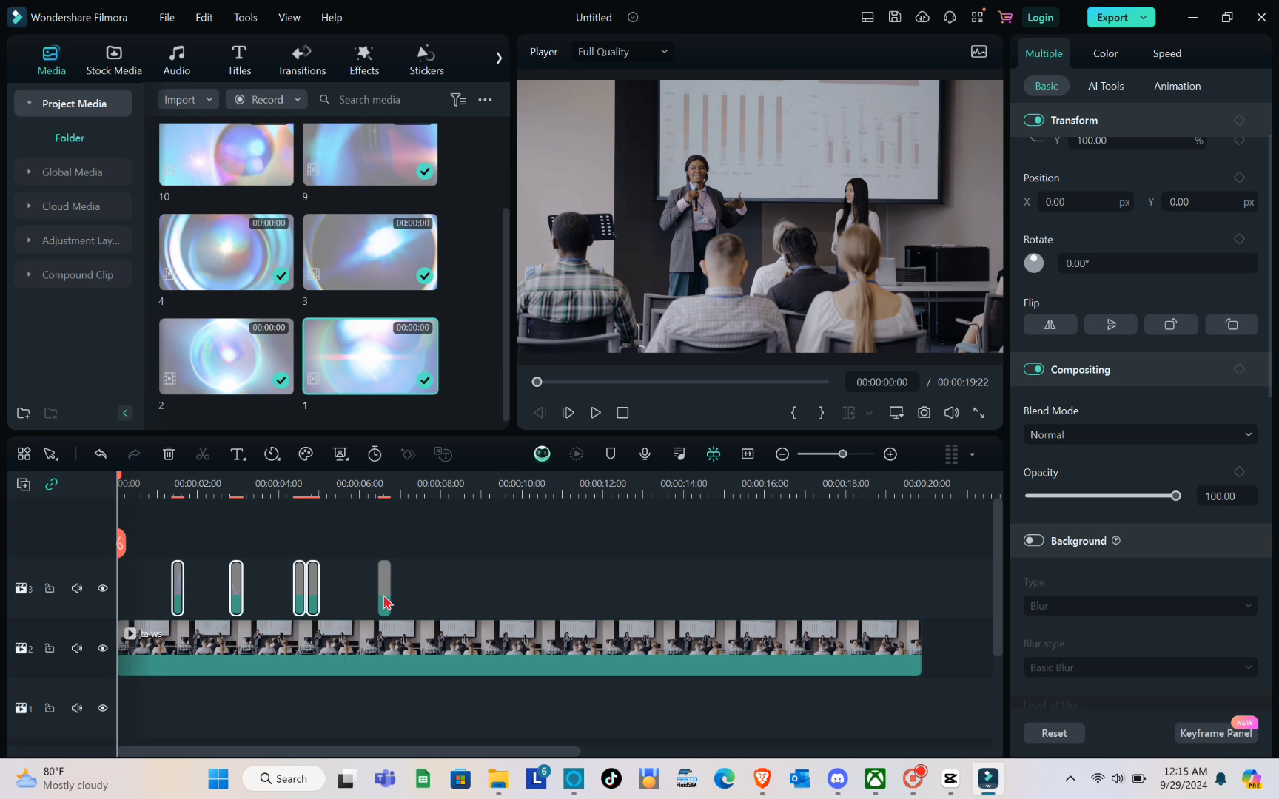
ctrl+click(385, 603)
click(1097, 432)
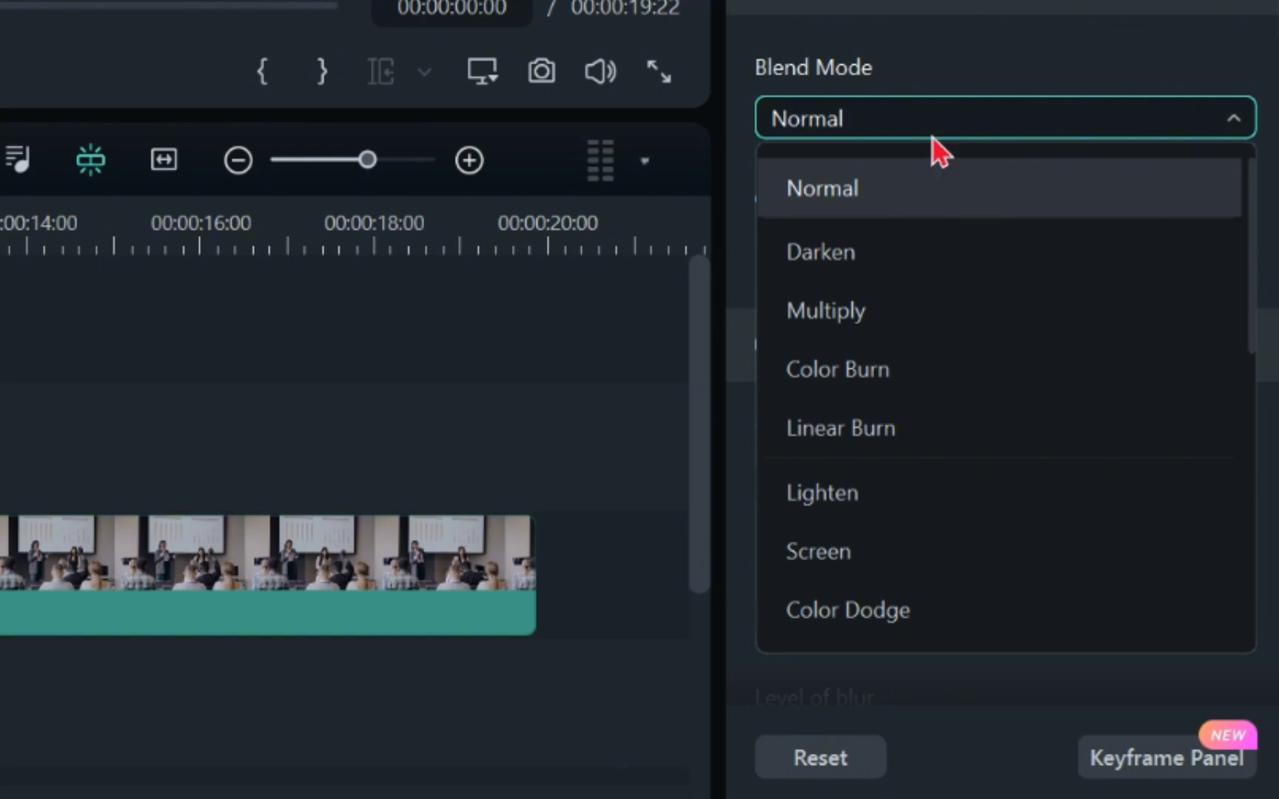
click(848, 563)
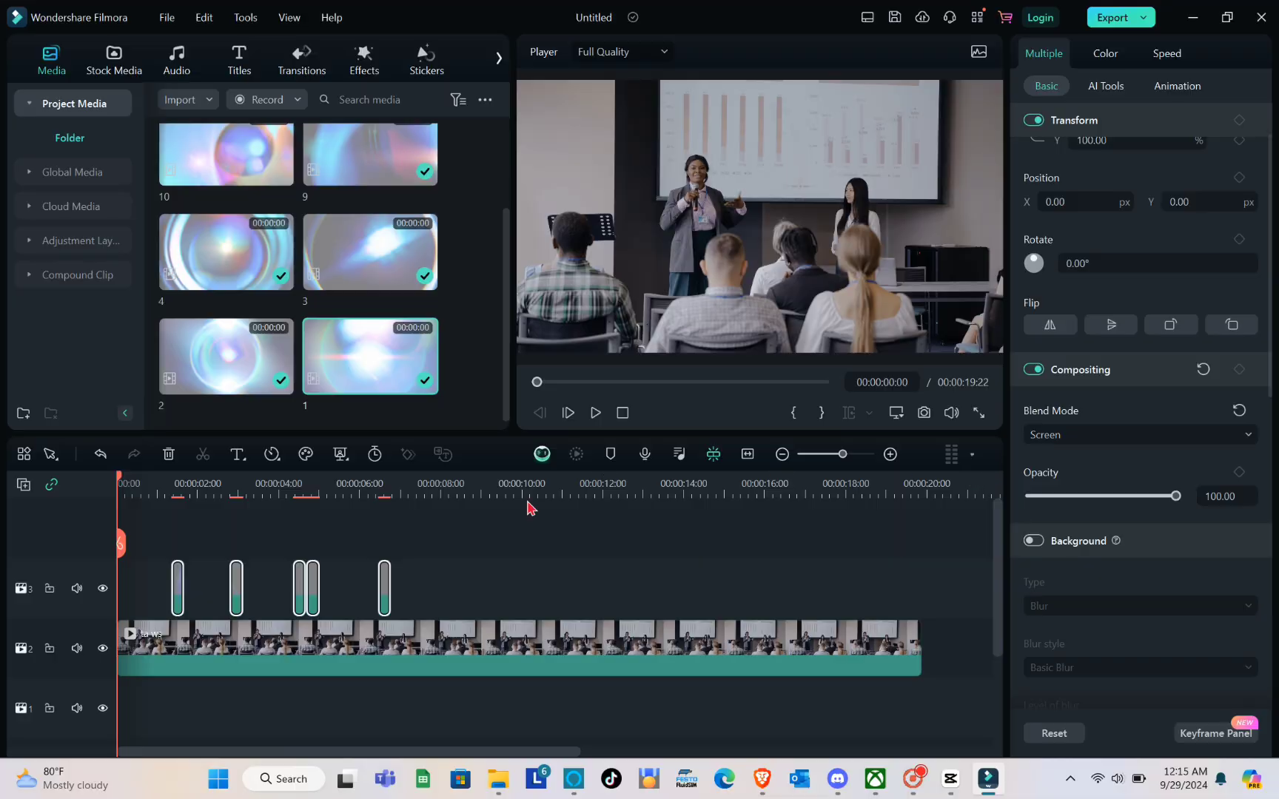
- Preview the blended flare clips over the ta ws clip and scrub back to 00:00:04:04
click(594, 415)
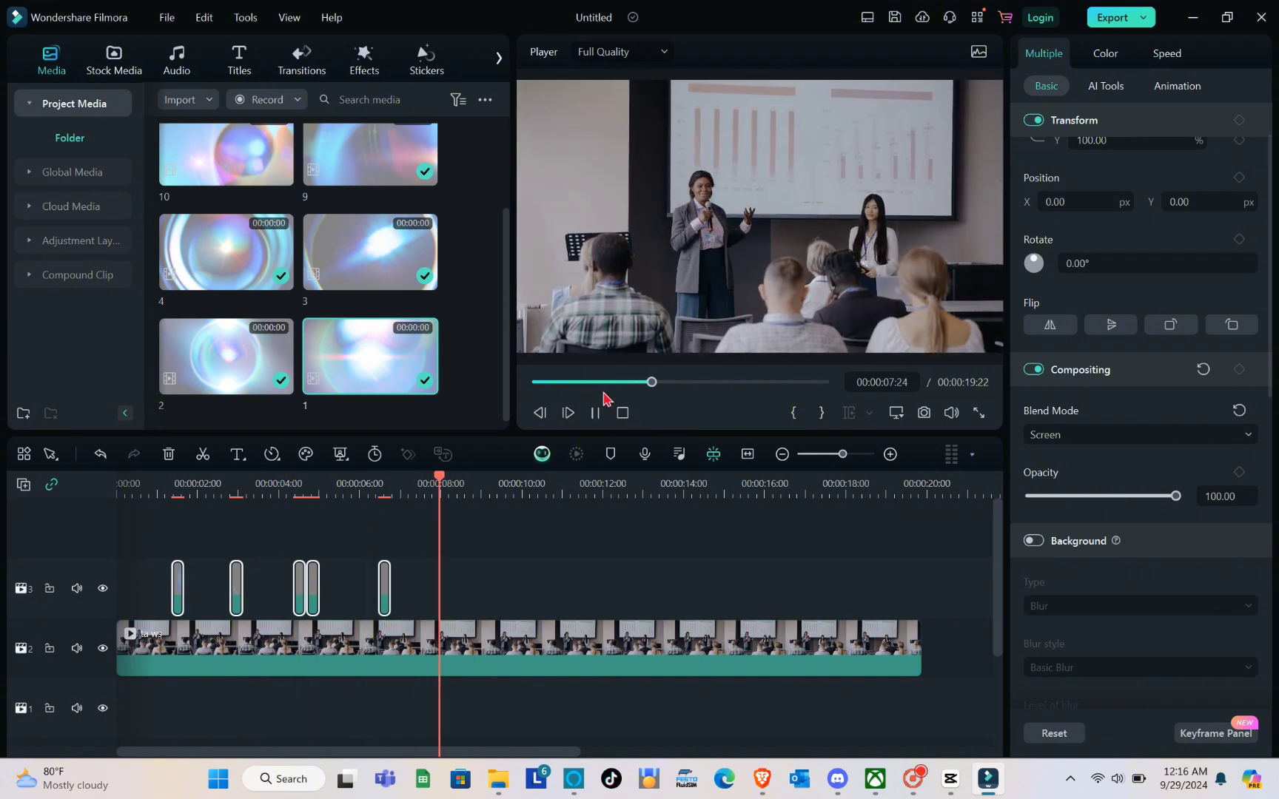
click(596, 413)
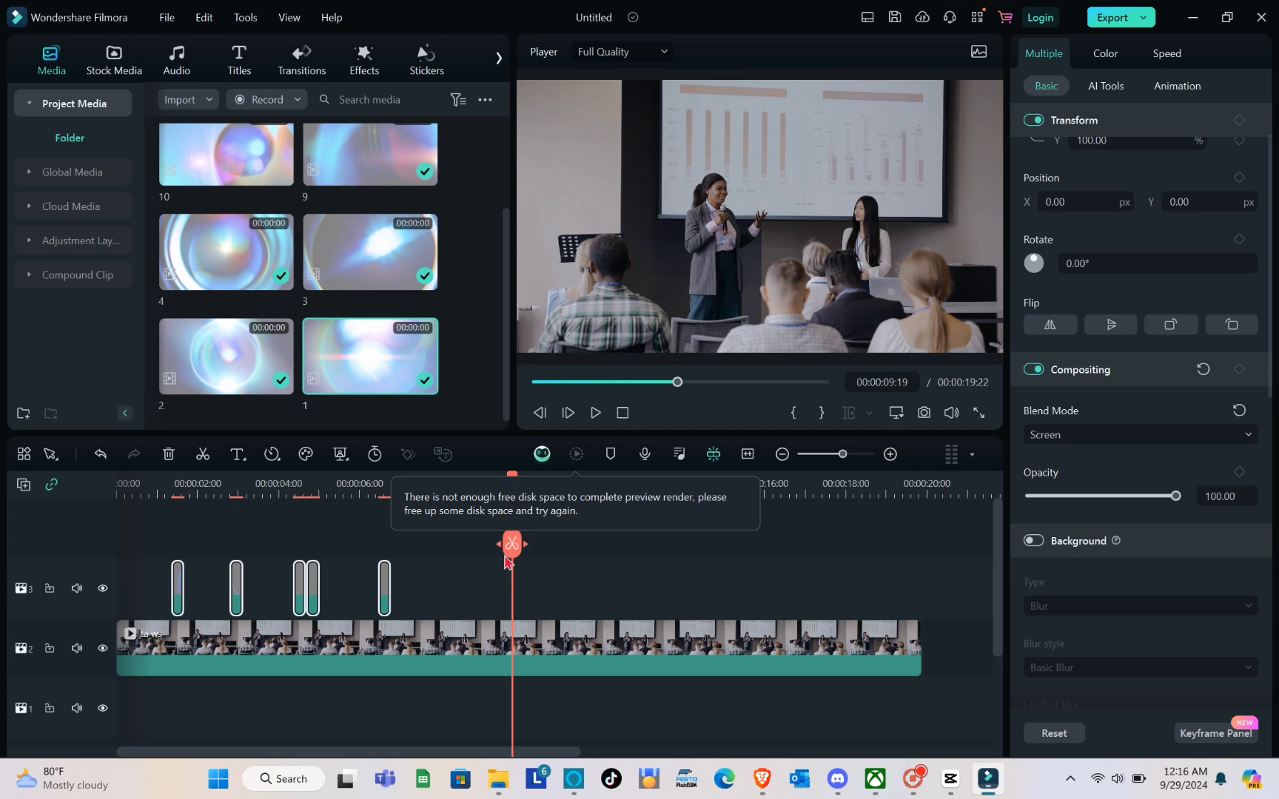
drag(510, 557, 286, 576)
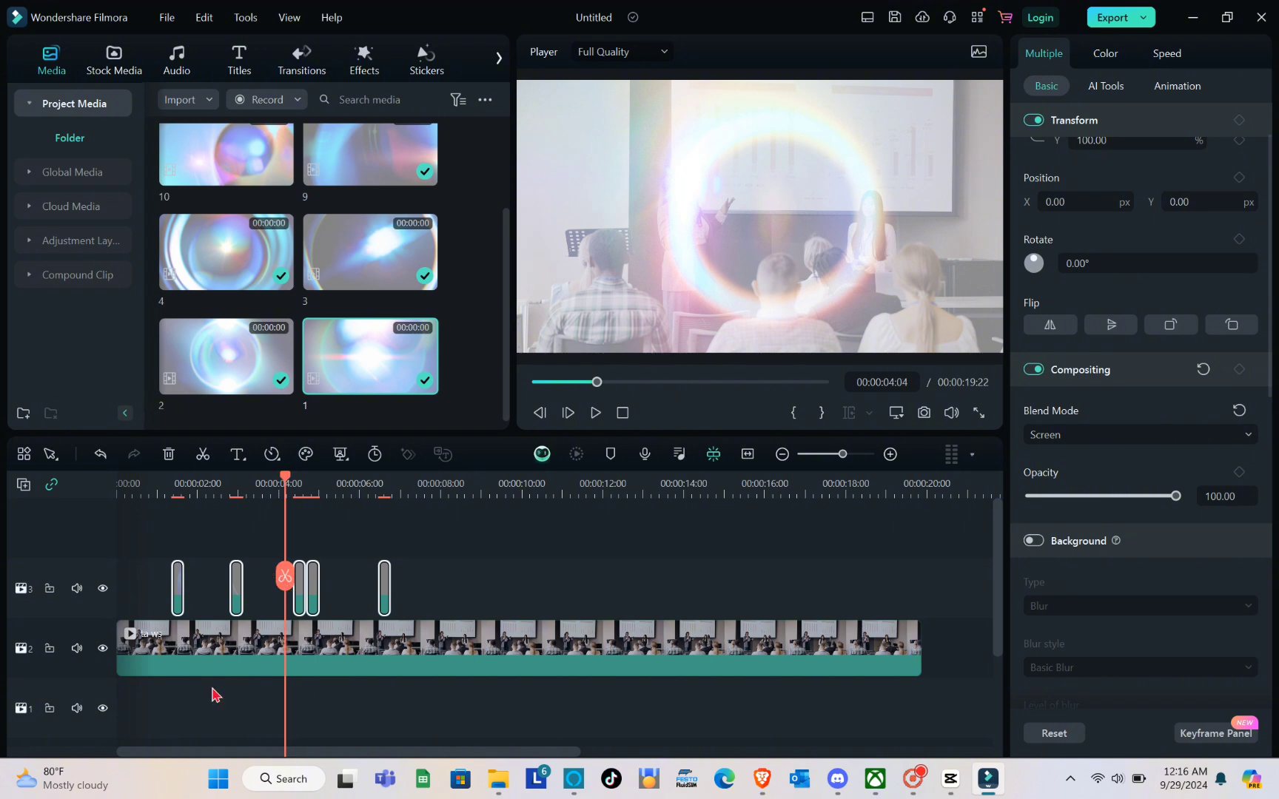
- Split the ta ws clip at 00:00:01:17, near the end of the first flare clip
click(176, 661)
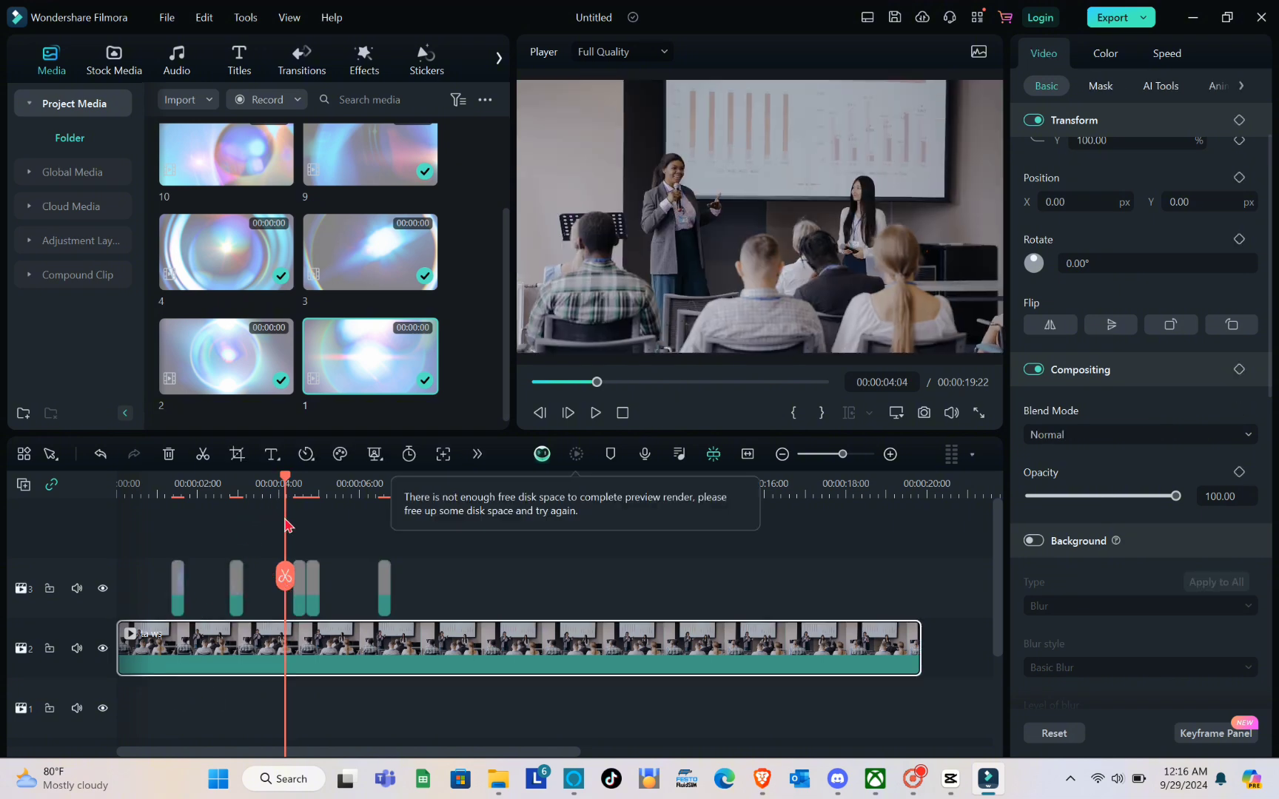
drag(286, 518, 217, 551)
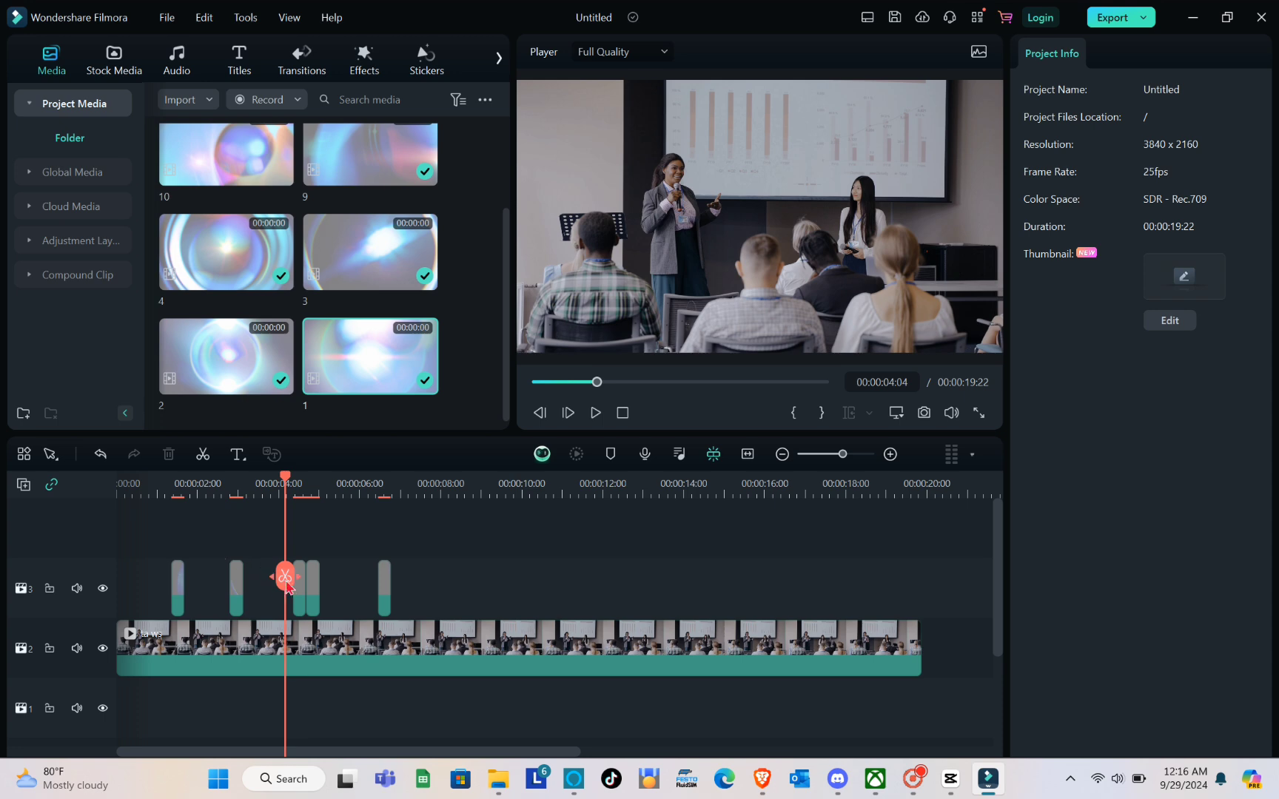
drag(289, 585, 186, 591)
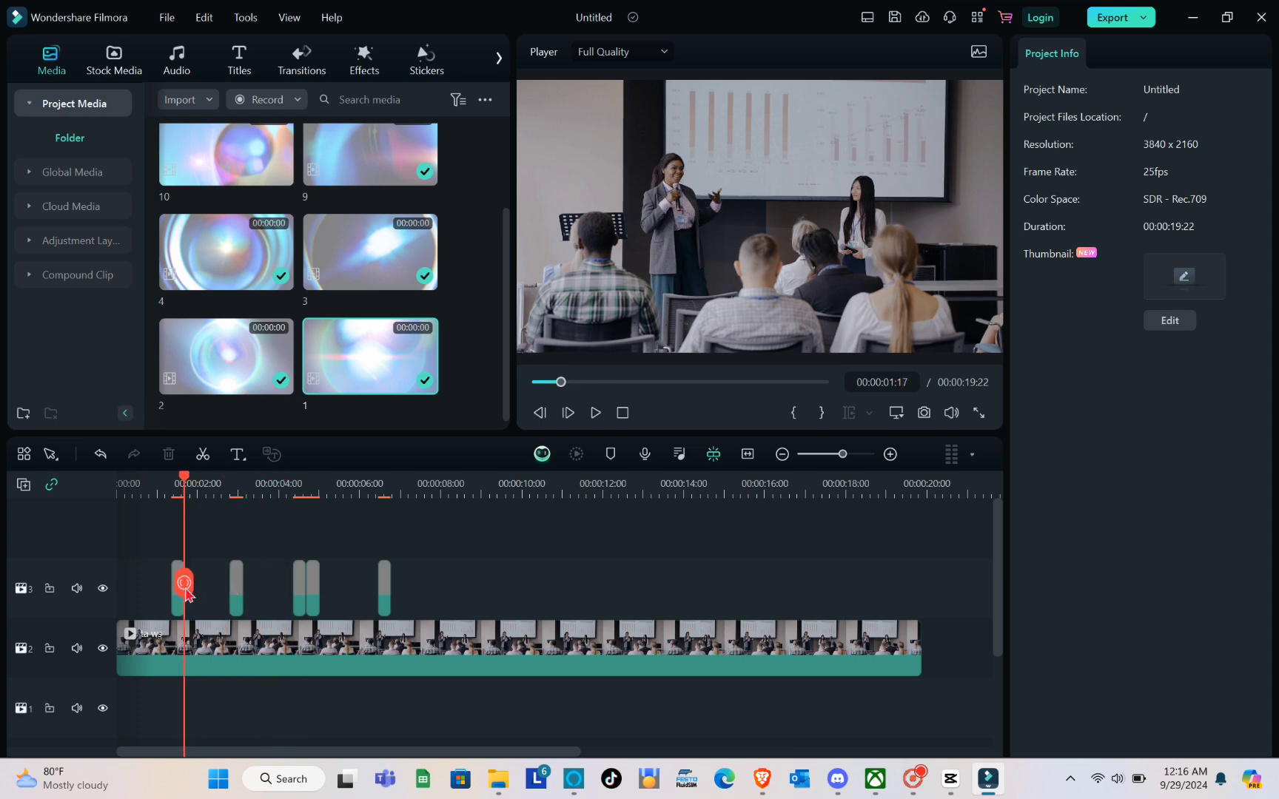
click(202, 454)
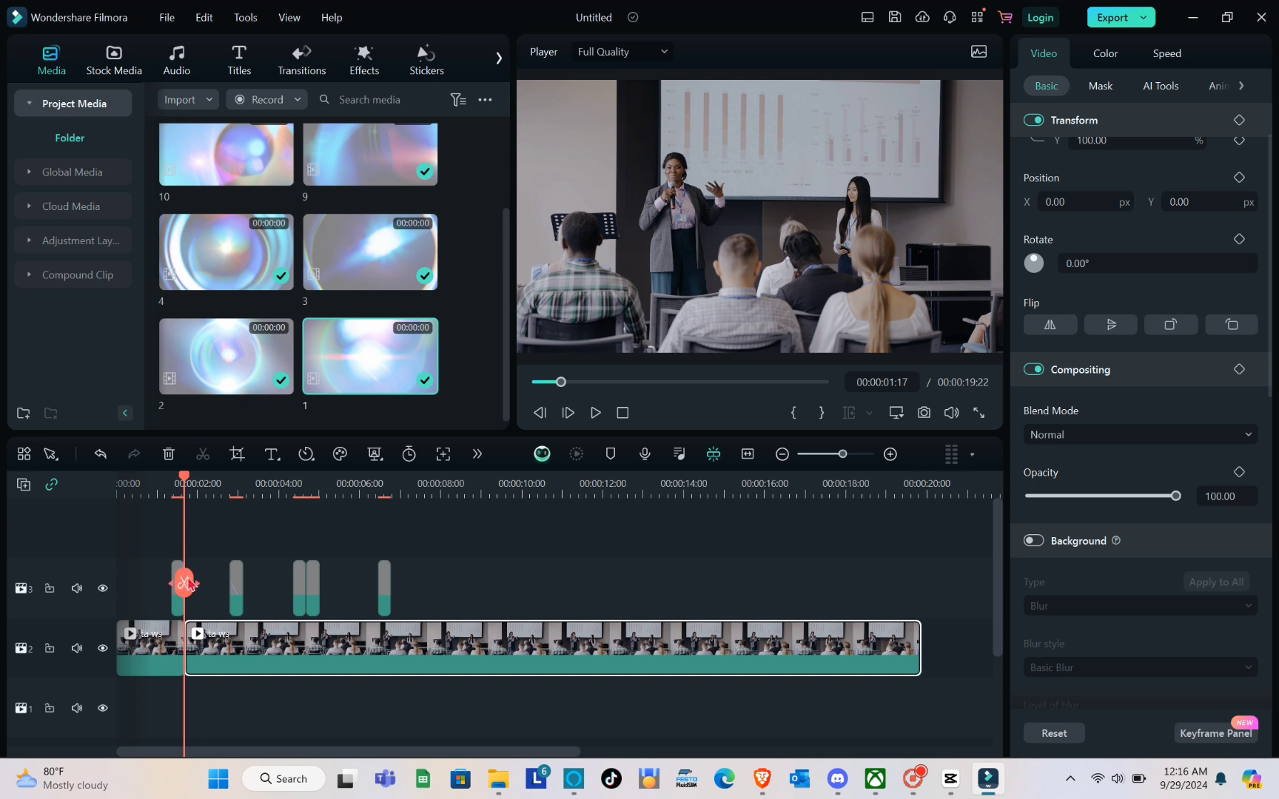
- Split the ta ws clip again at 00:00:03:05, near the second flare clip, and delete the segment between the two cuts
drag(185, 585, 245, 592)
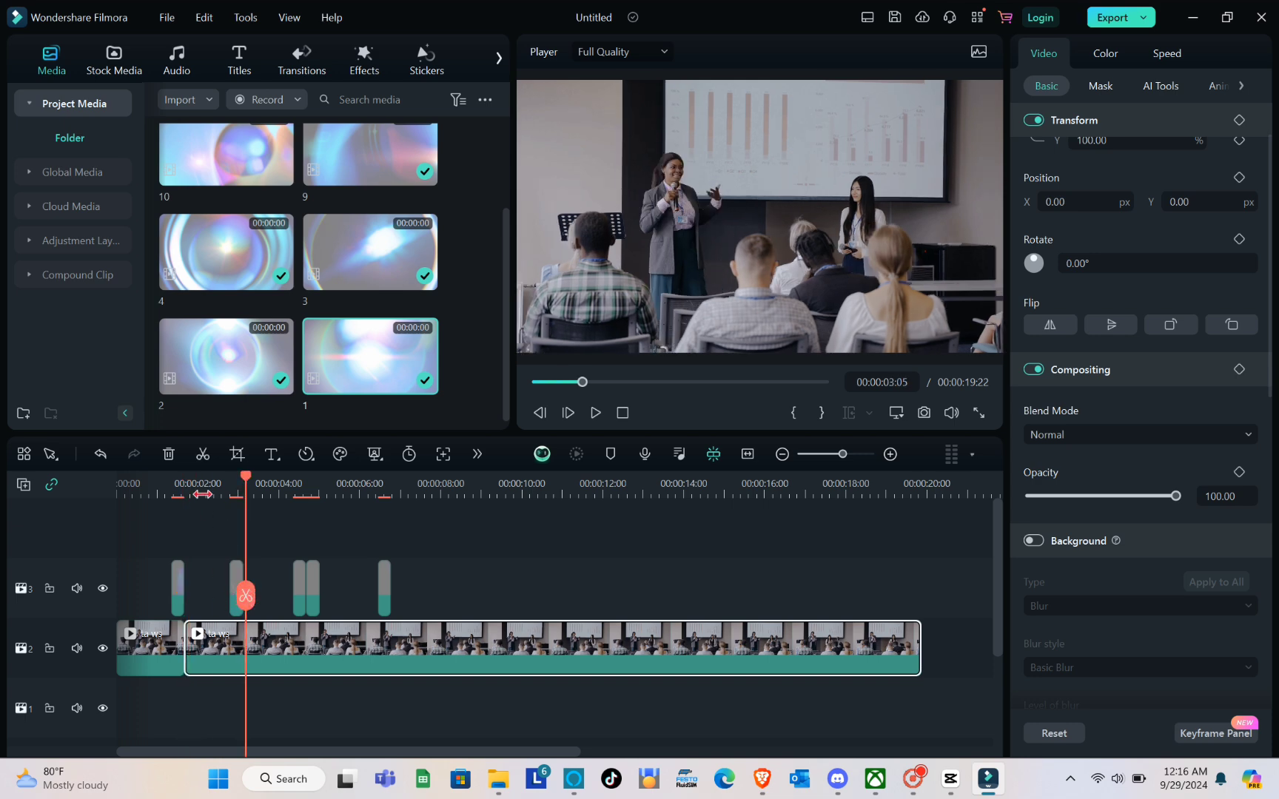
click(203, 456)
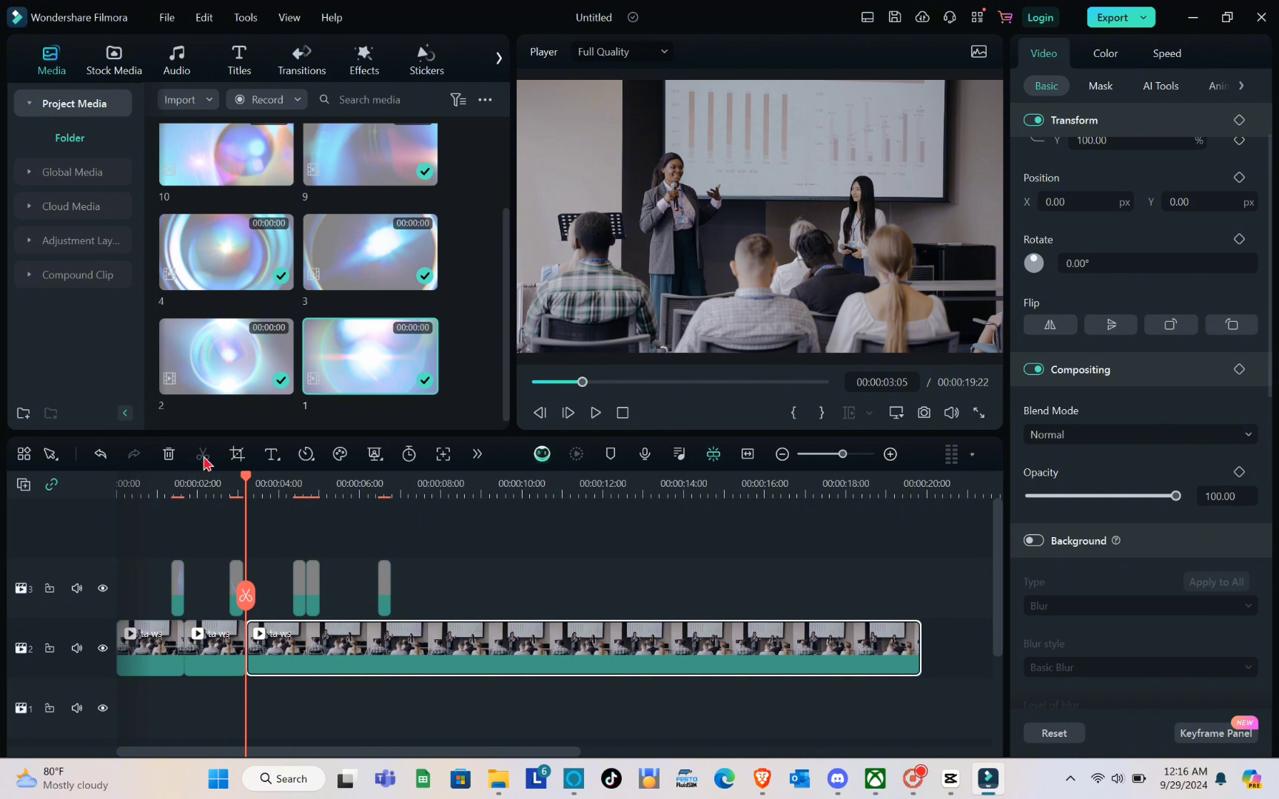
click(230, 666)
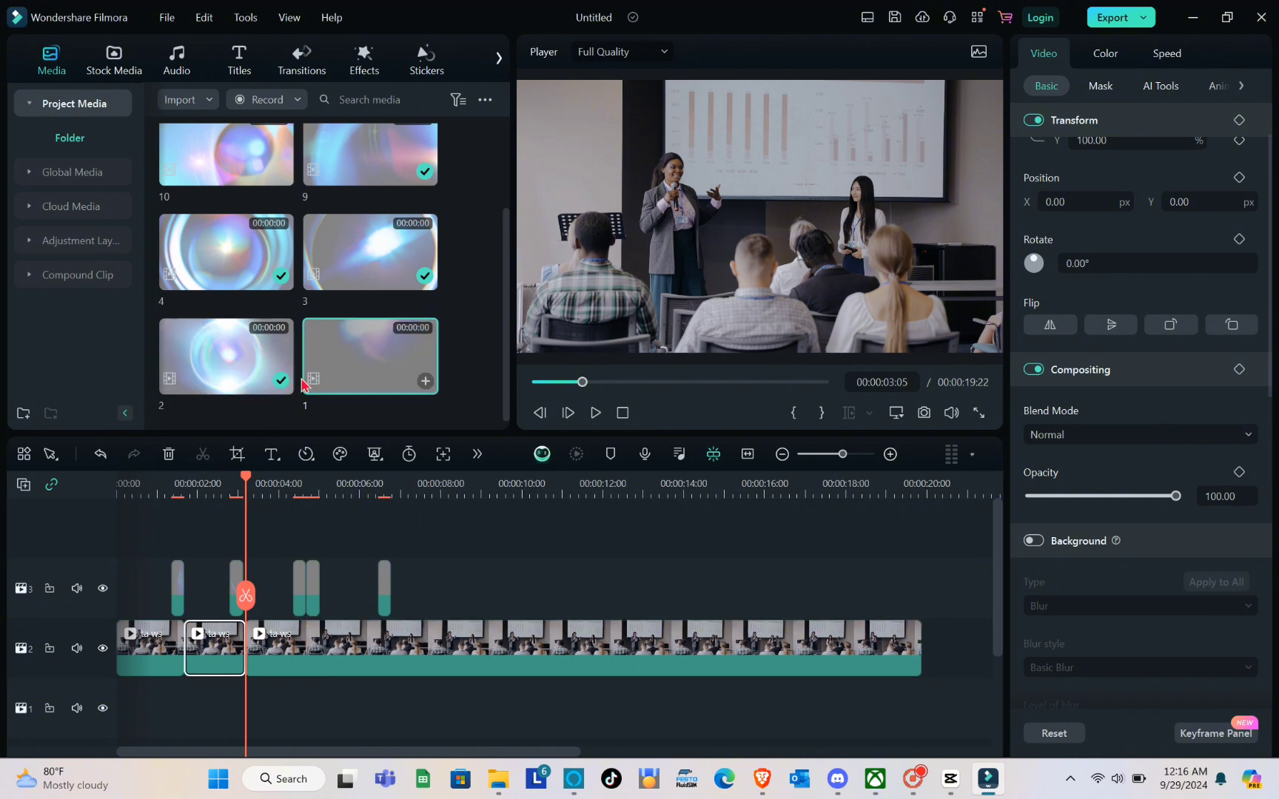
scroll(331, 302, up, 3)
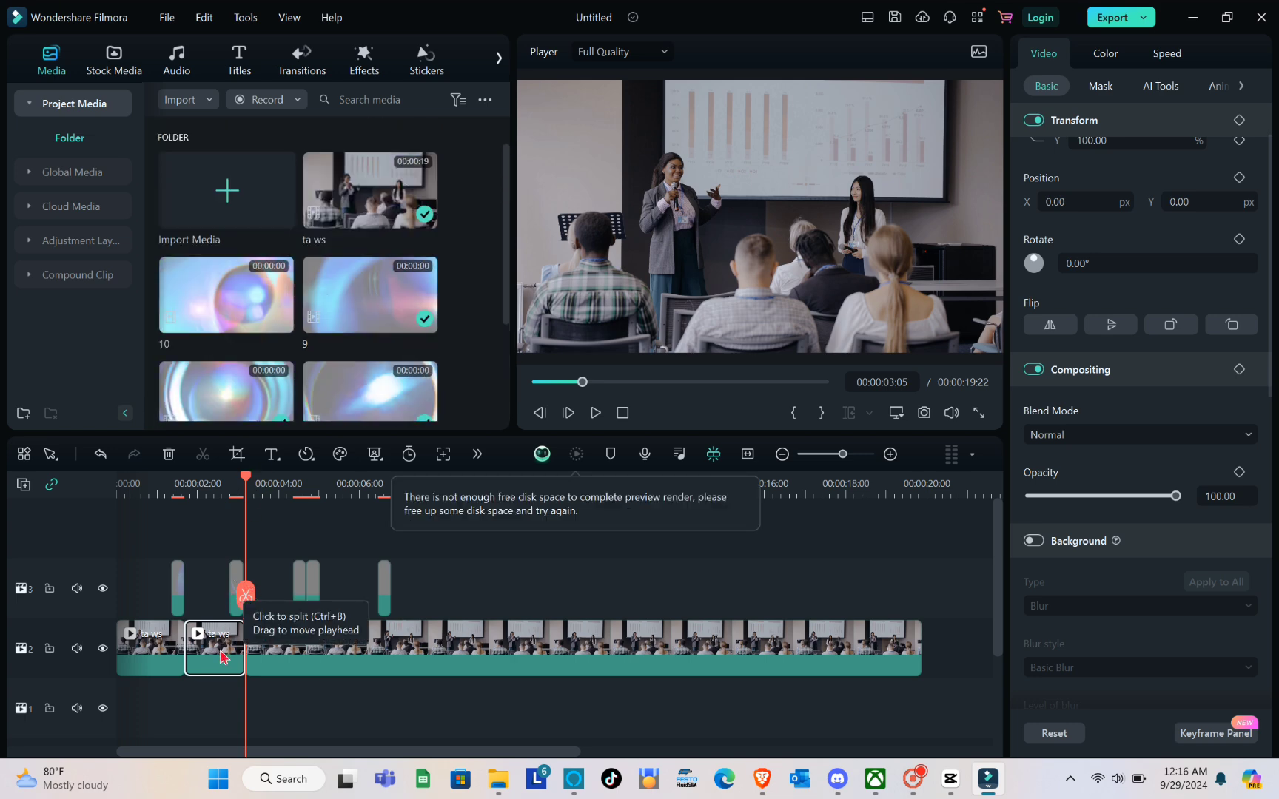
key(Delete)
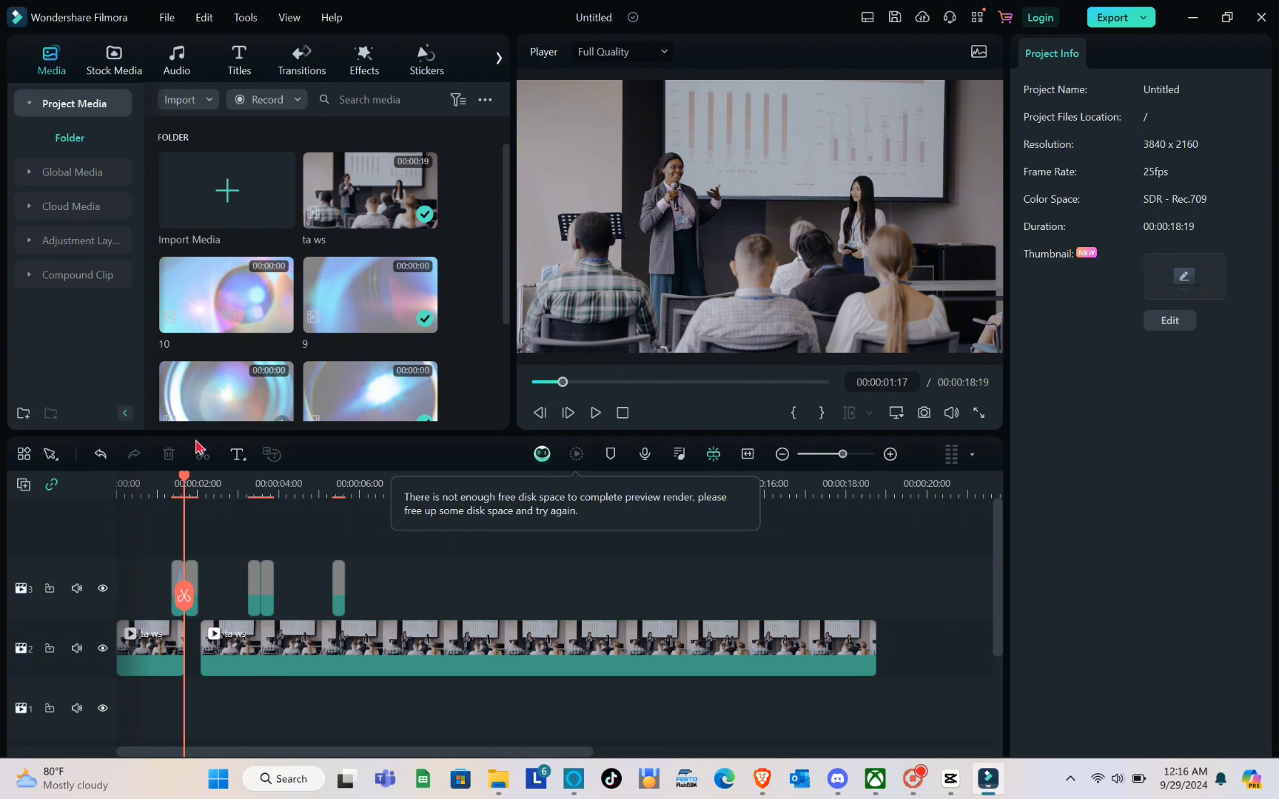
- Import the Sample 1 Faceless (make money online) video and insert it directly after the first ta ws segment at 00:00:01:17
click(226, 214)
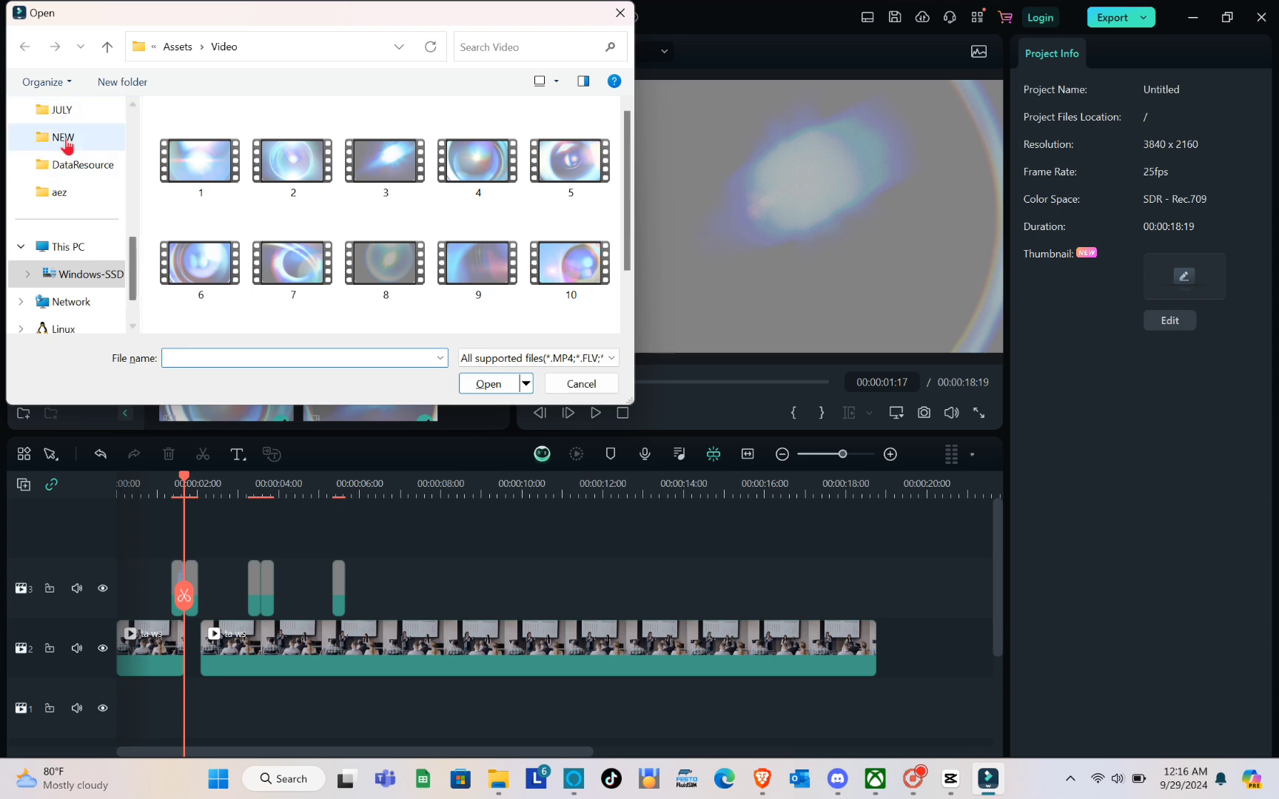
click(501, 387)
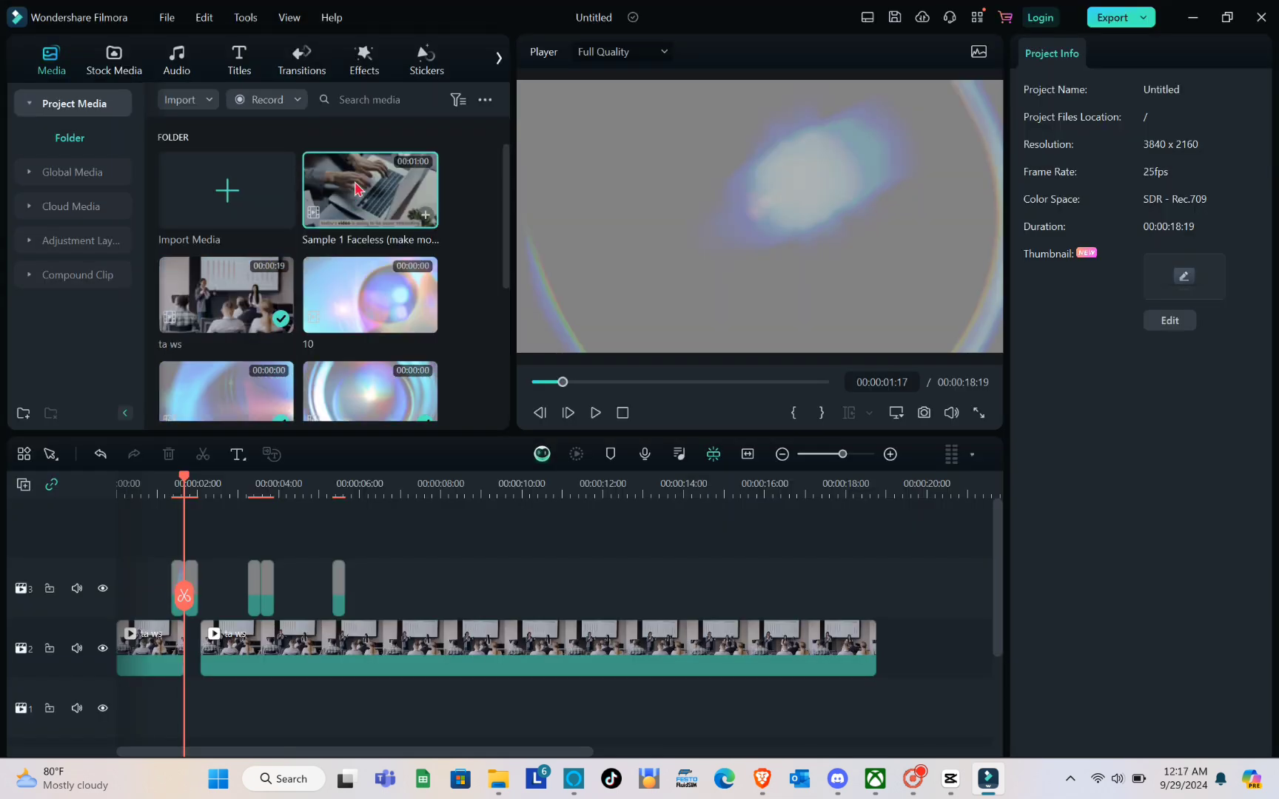
drag(358, 190, 188, 647)
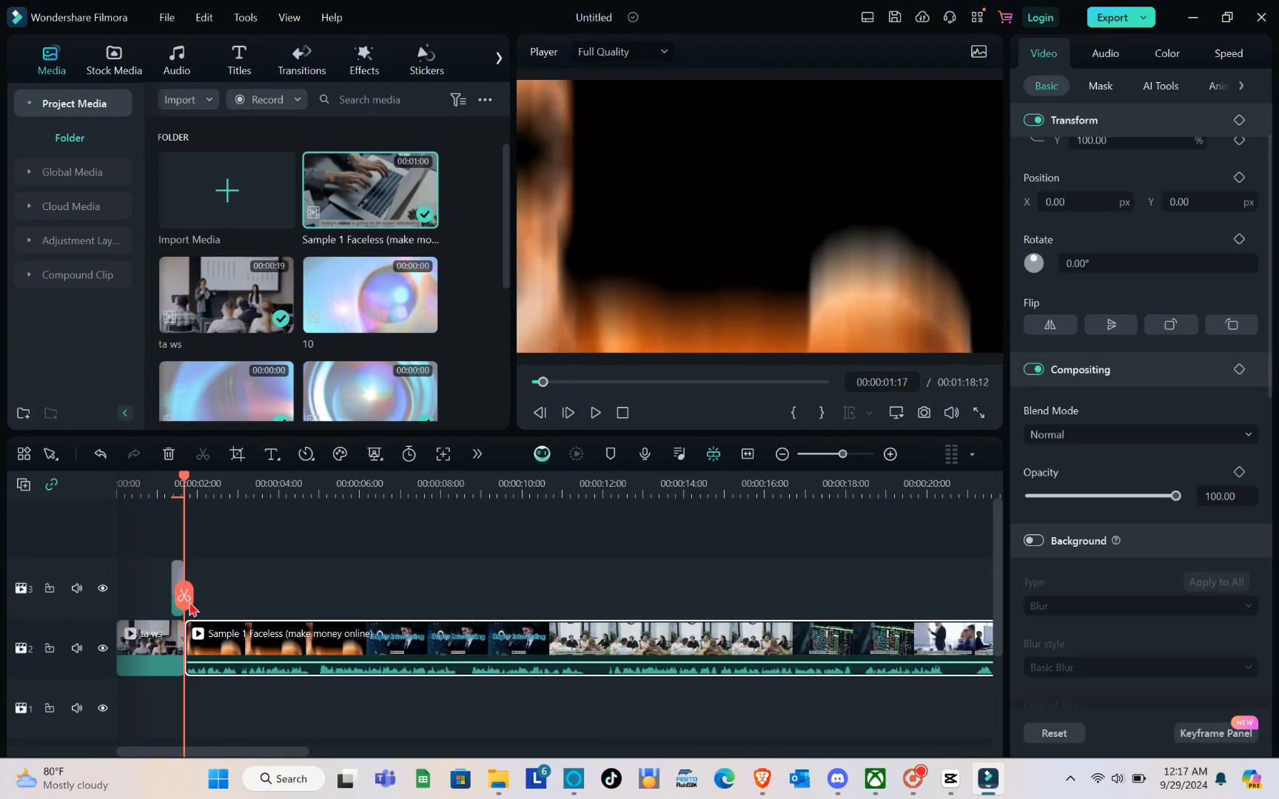
- Split the Sample 1 Faceless clip at 00:00:05:01 and delete the segment before the cut
key(Right)
key(Right)
key(Right)
key(Right)
key(Right)
key(Right)
drag(238, 616, 320, 631)
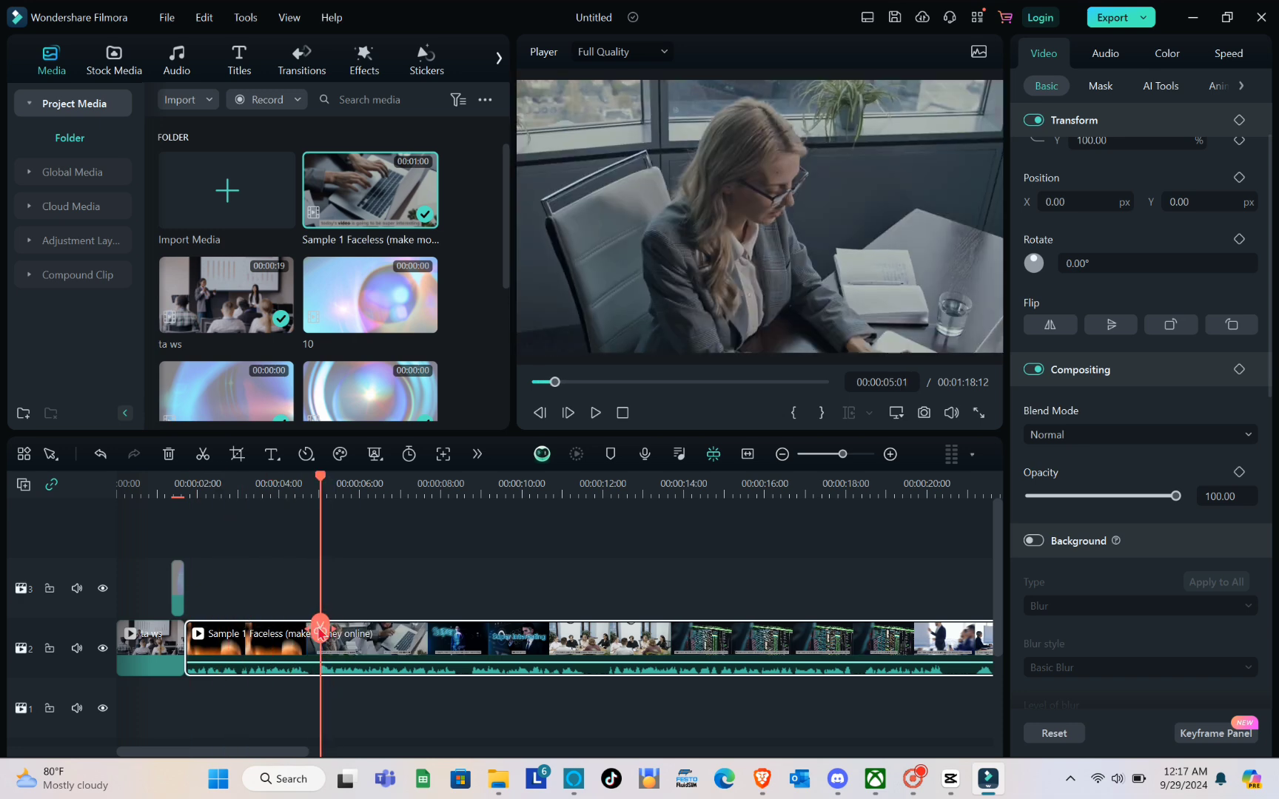
click(204, 454)
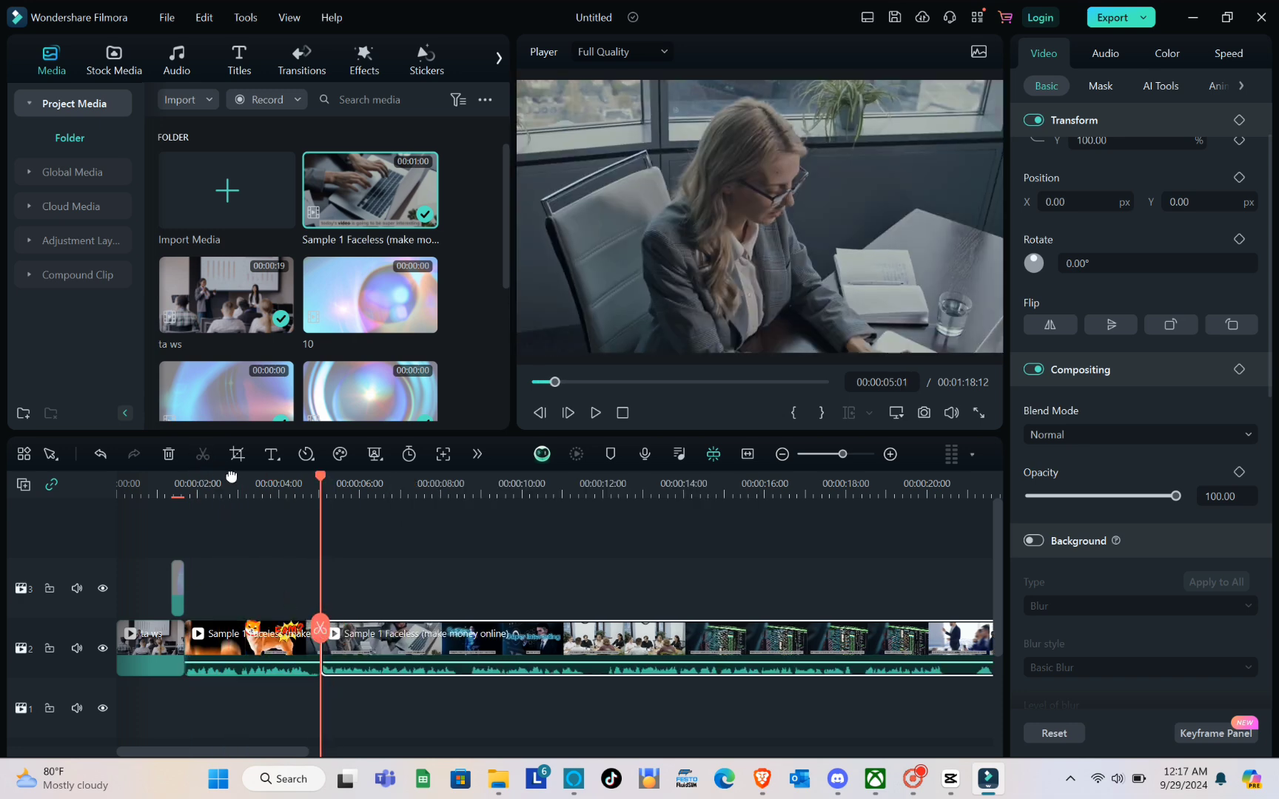
click(295, 643)
key(Delete)
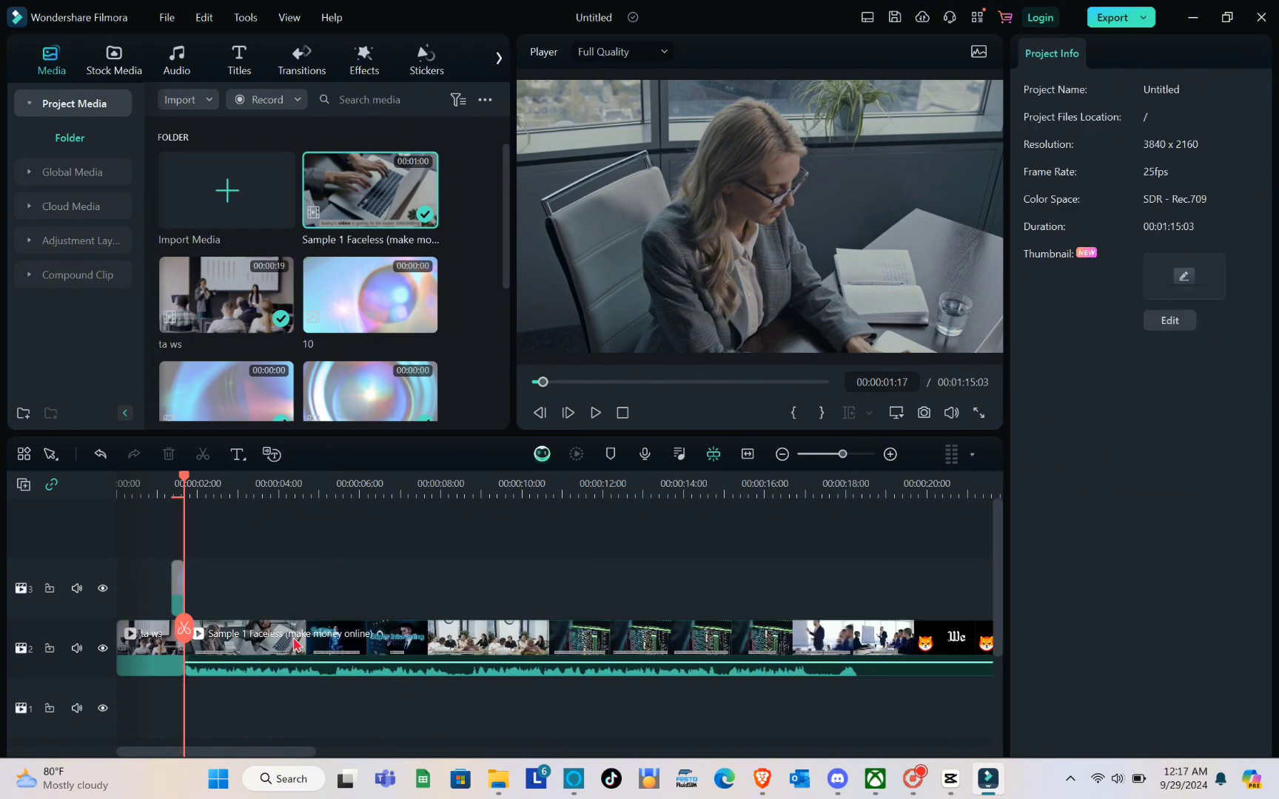
- Split the remaining Sample 1 Faceless clip at 00:00:03:10, near the second flare clip, and delete everything after the cut
click(288, 651)
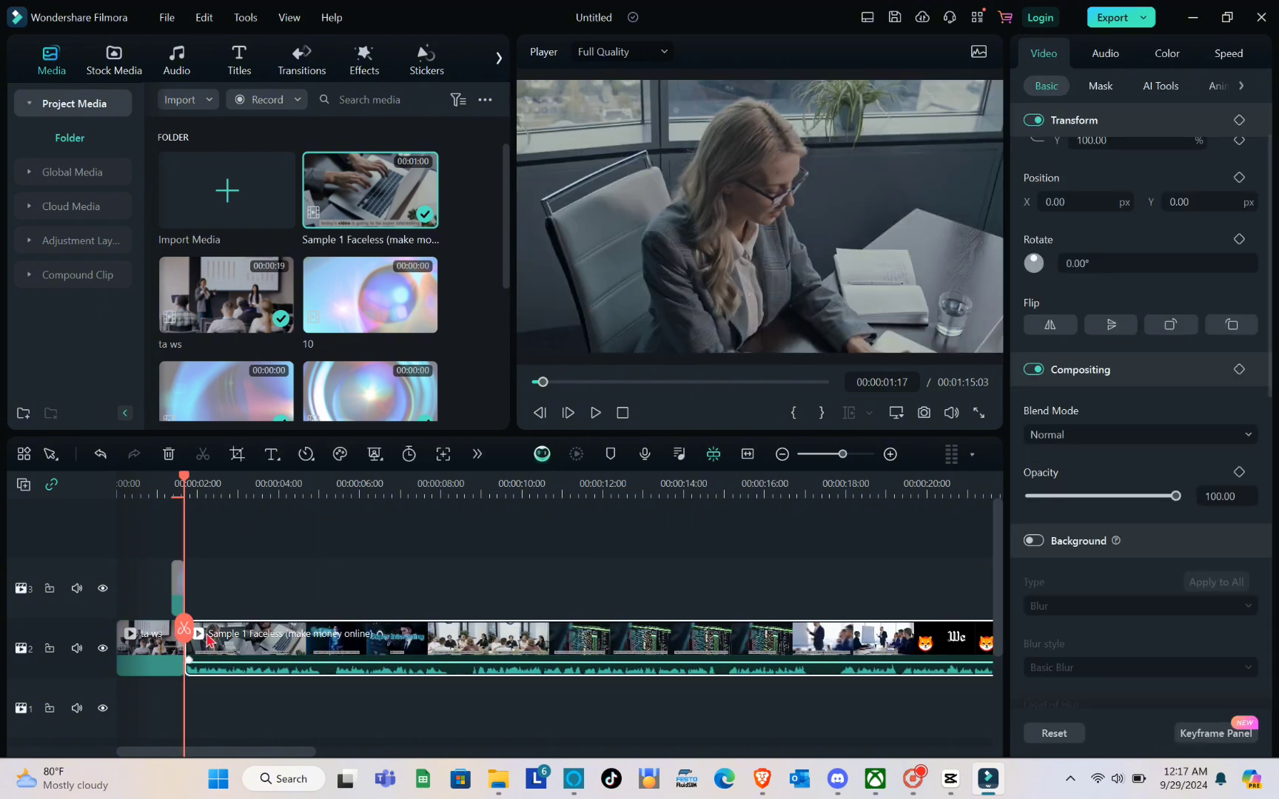
drag(184, 629, 254, 637)
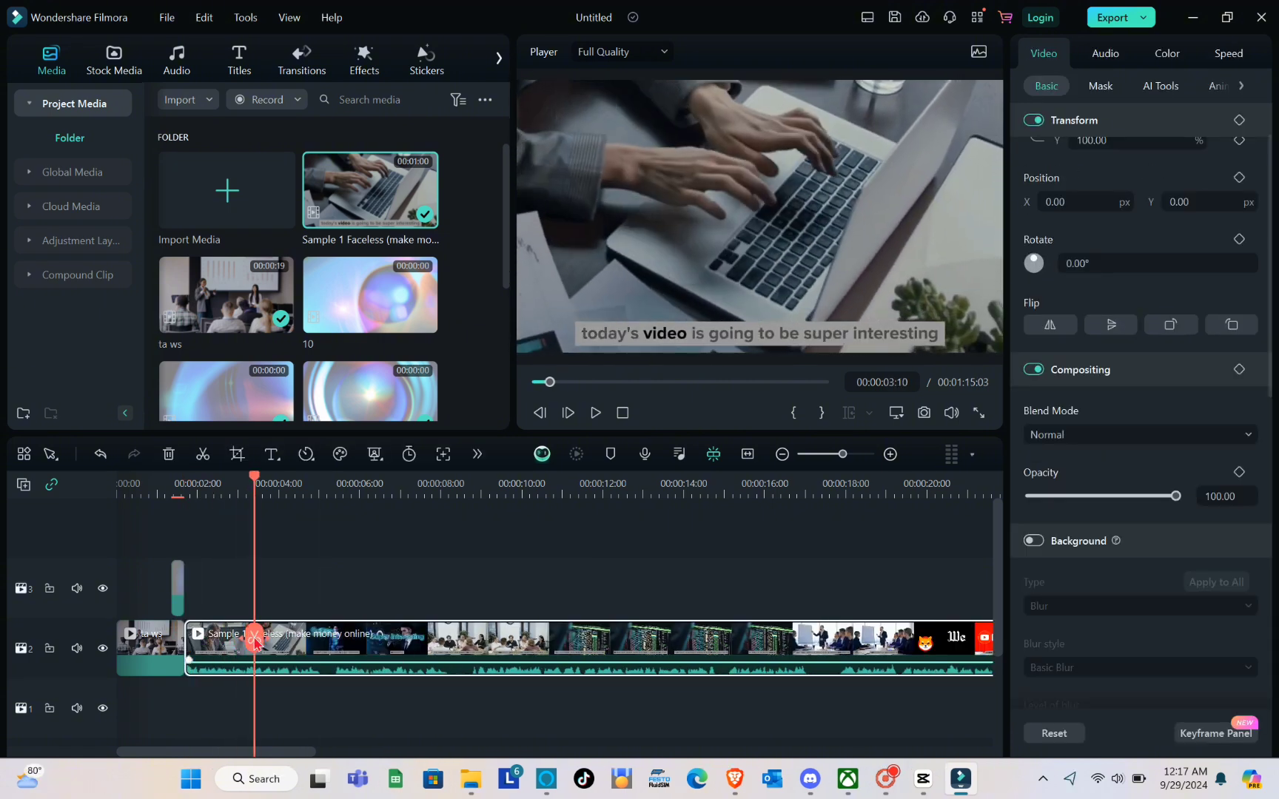
click(202, 454)
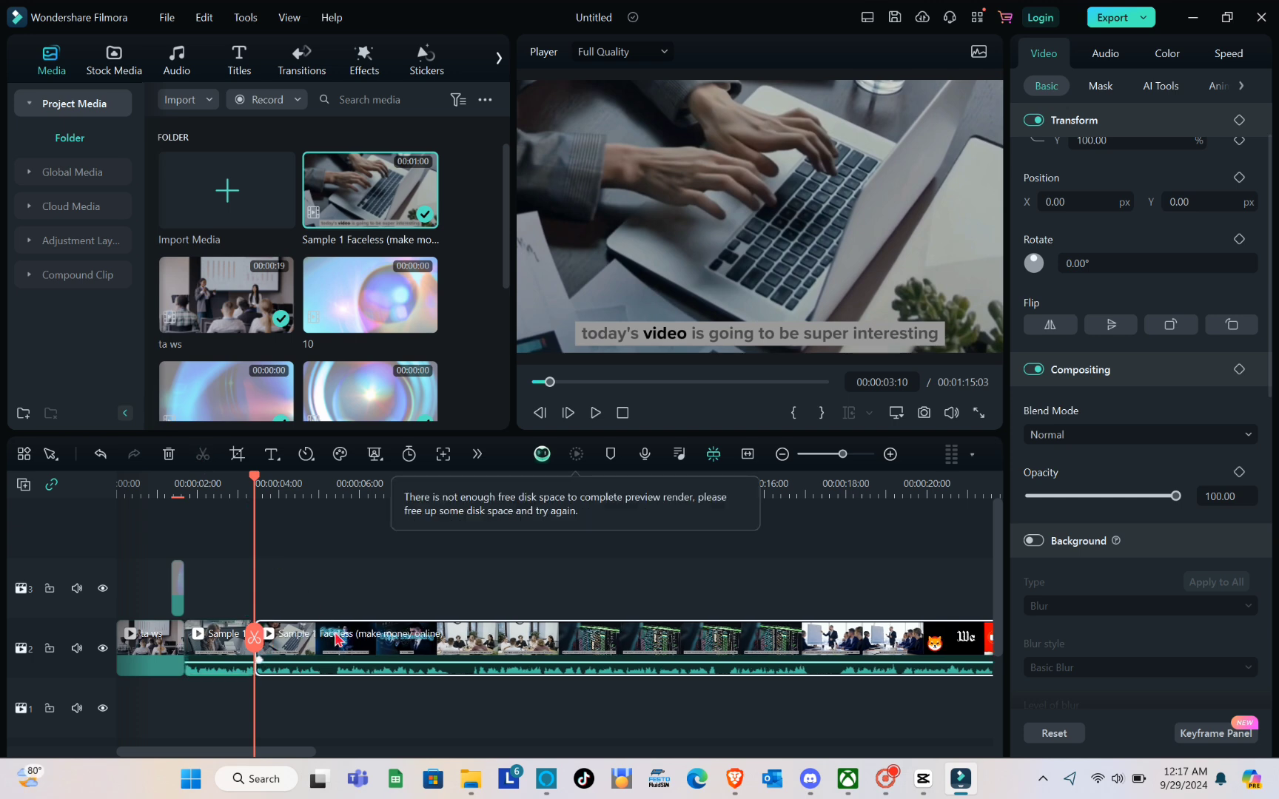
key(Delete)
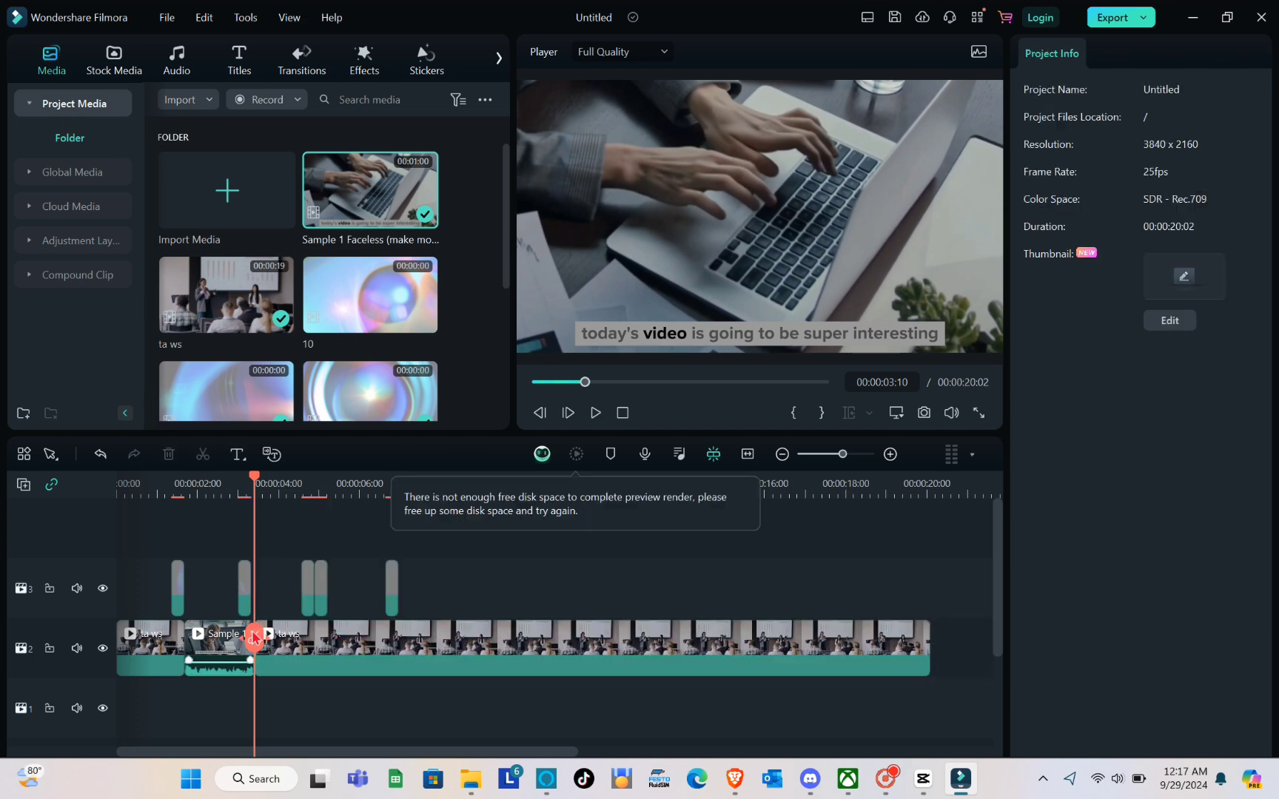
- Play back the edited sequence from near its start to review the flare transitions between the clips
drag(254, 489, 131, 489)
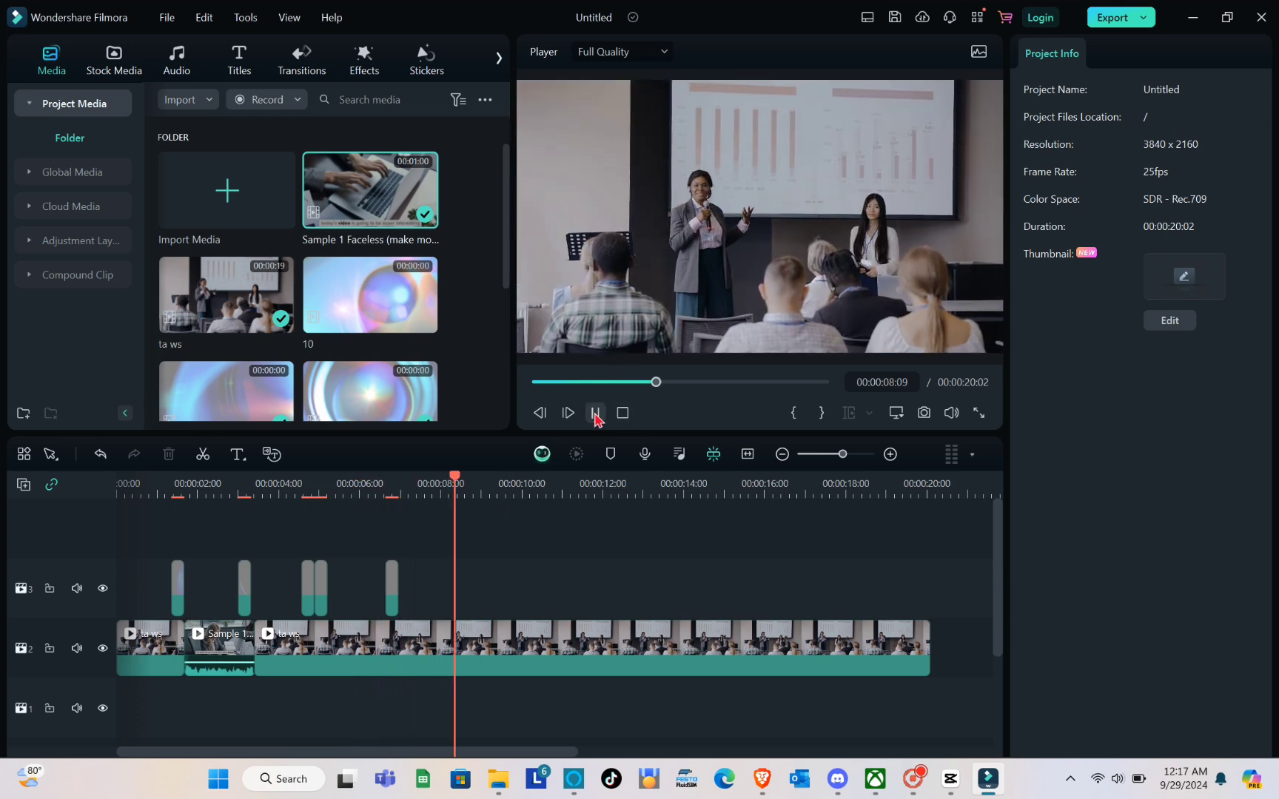
click(596, 414)
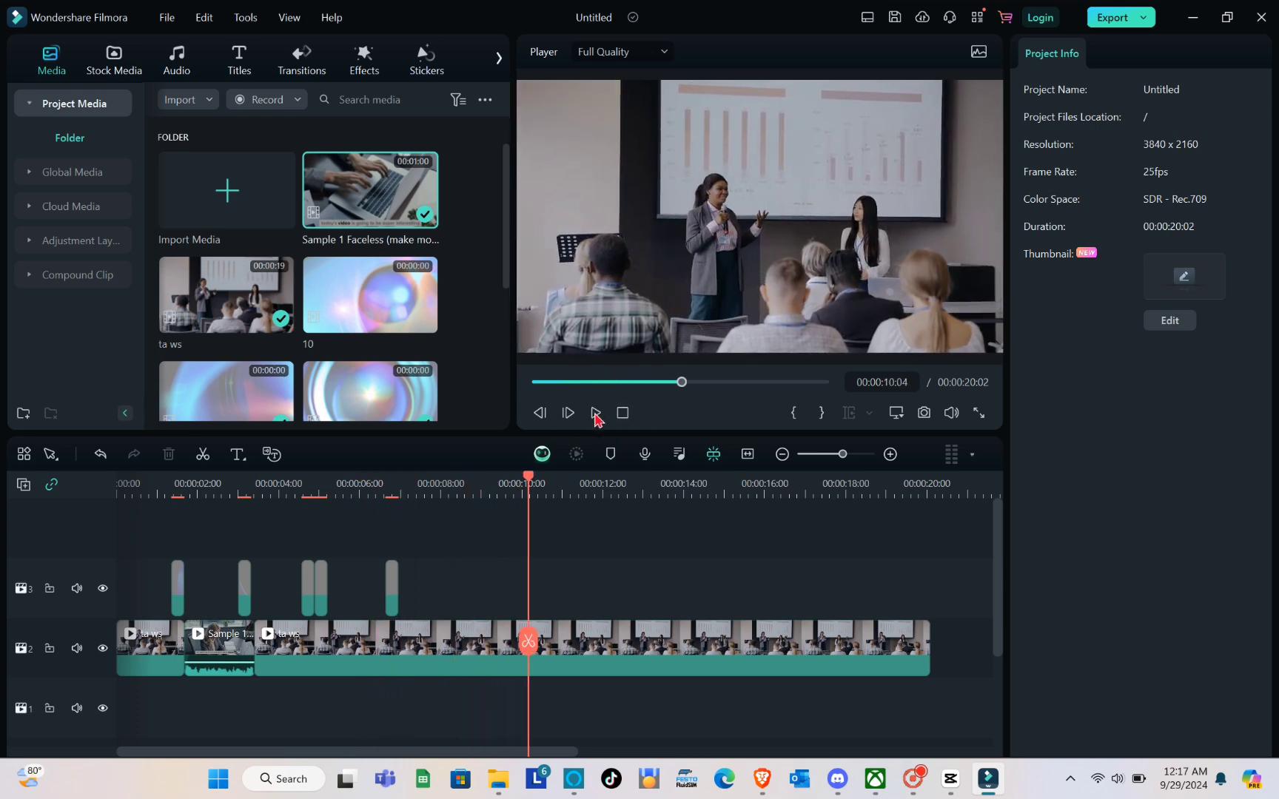